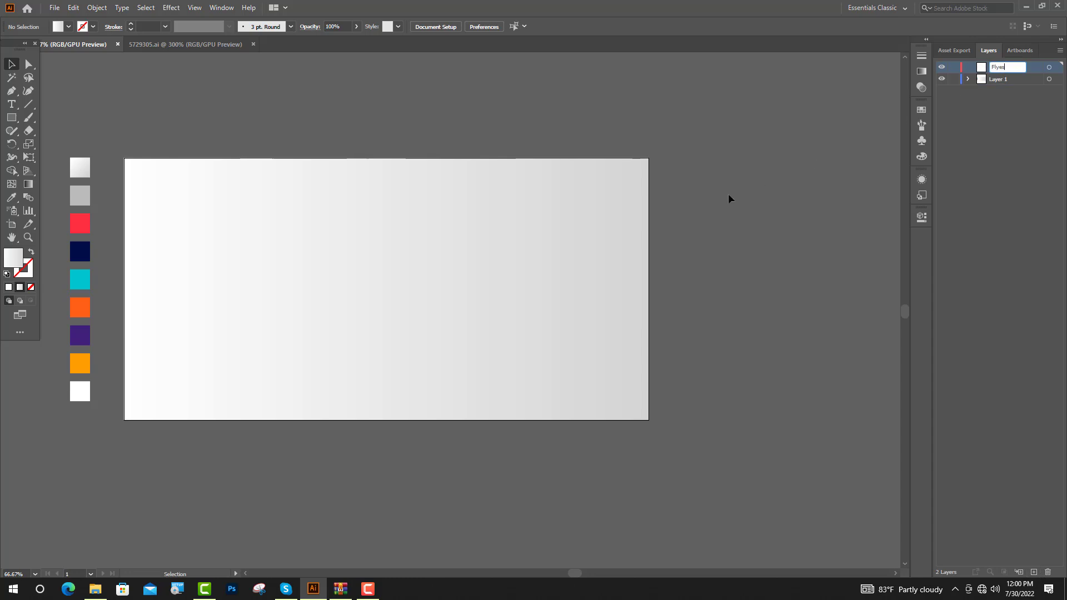
Step: Rename Layer 1 as Bg
click(996, 79)
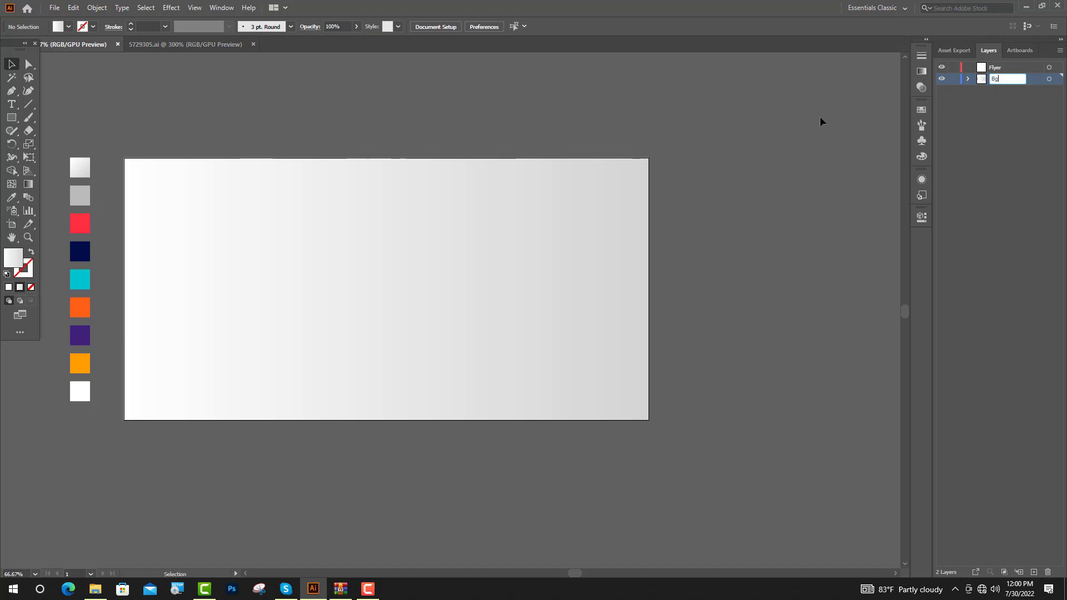
key(Return)
Step: Create a 256 by 362 px white rectangle on the artboard as the flyer page
scroll(819, 116, left, 3)
key(m)
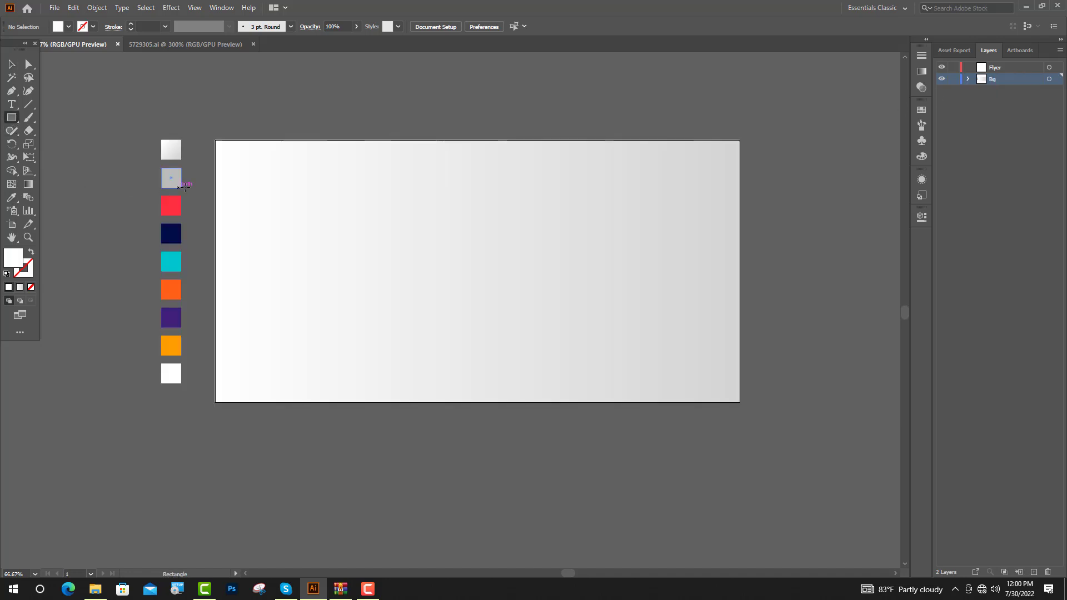
click(259, 200)
text(256)
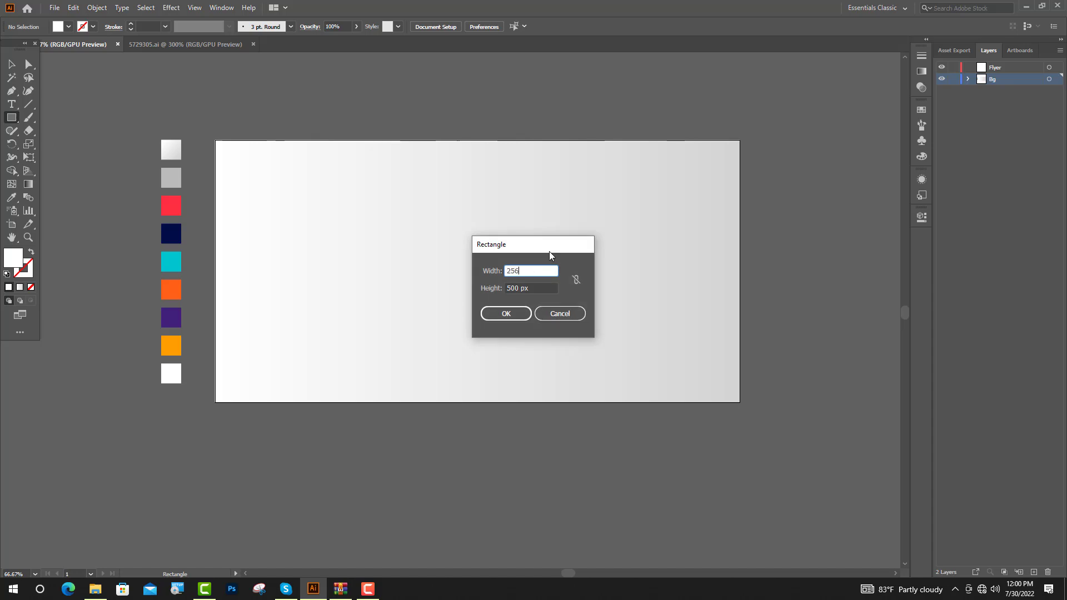
double_click(508, 289)
text(362)
key(Return)
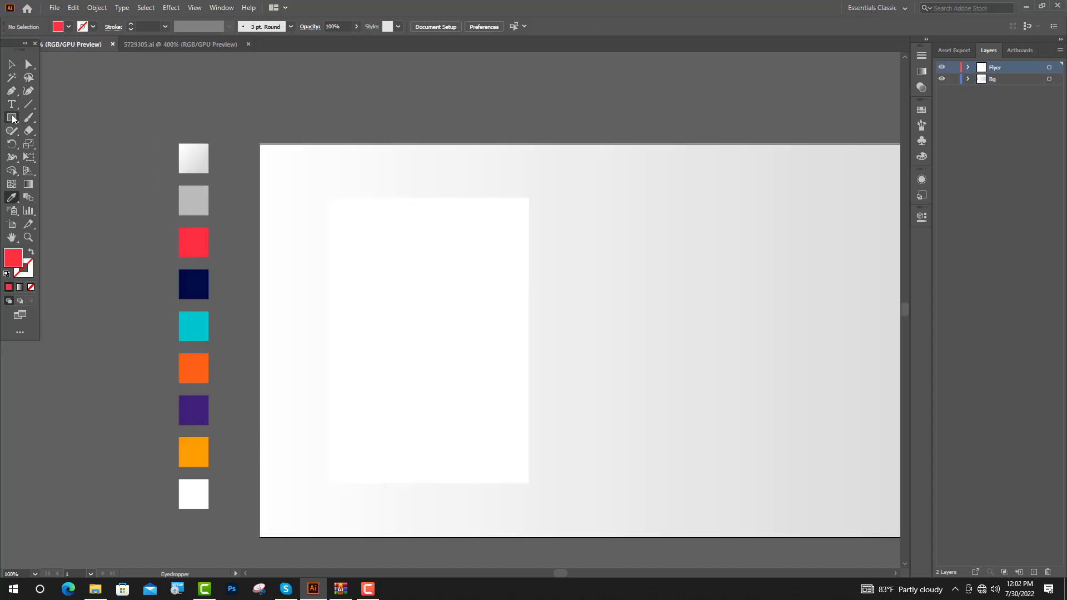
Step: Draw a red square at the flyer's upper-left corner, set its size to 51.5 px and snap it to that corner
scroll(381, 255, up, 3)
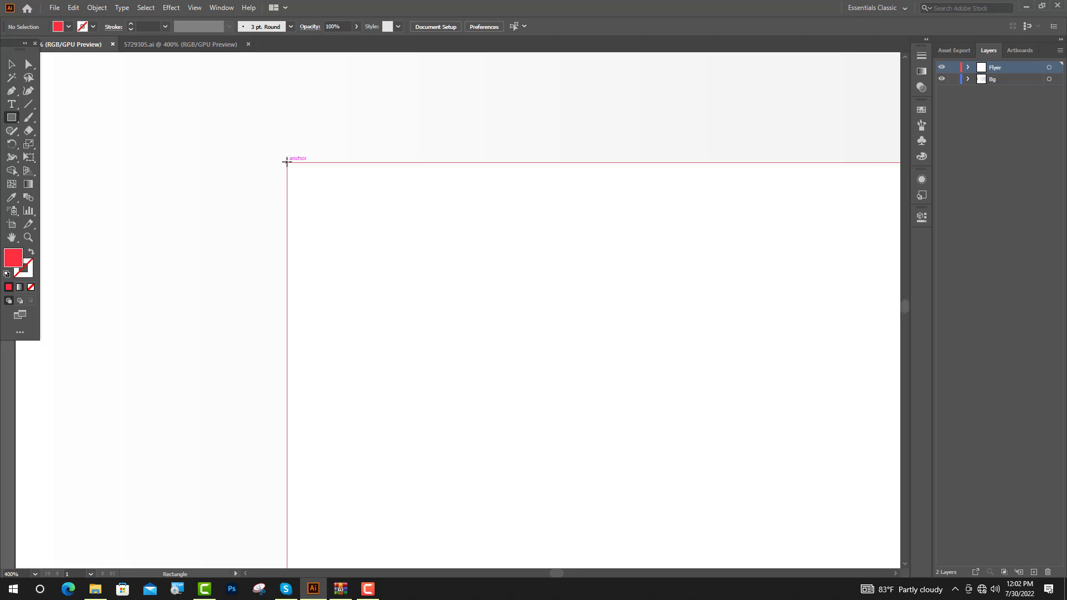
drag(287, 162, 509, 354)
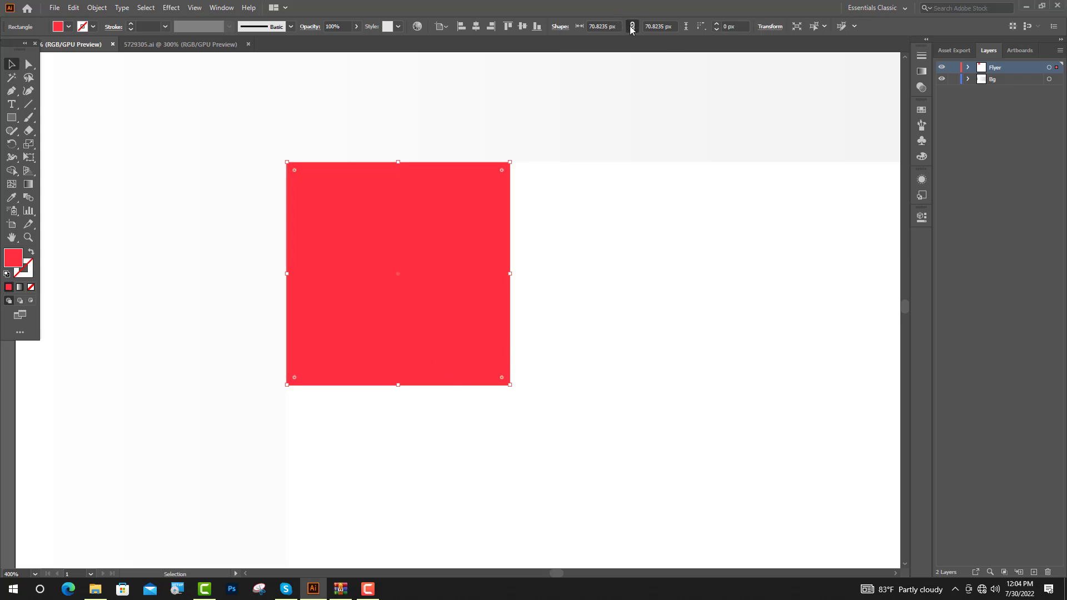
click(604, 26)
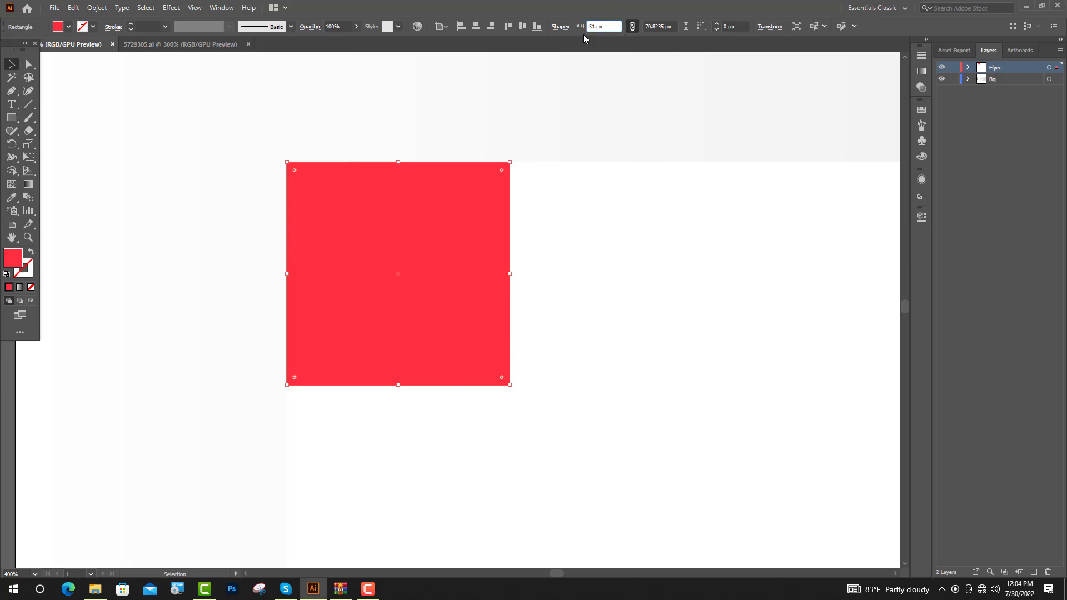
text(51.5)
key(Return)
drag(376, 251, 348, 222)
Step: Round the red square's two left corners to a 25.75 px radius
key(ctrl+equal)
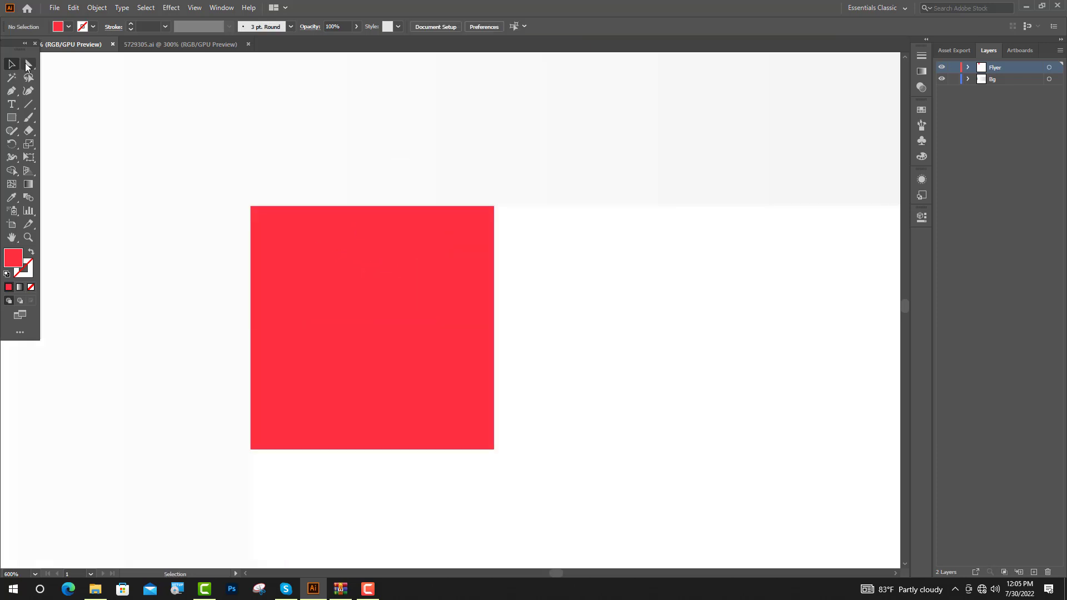
key(a)
click(251, 207)
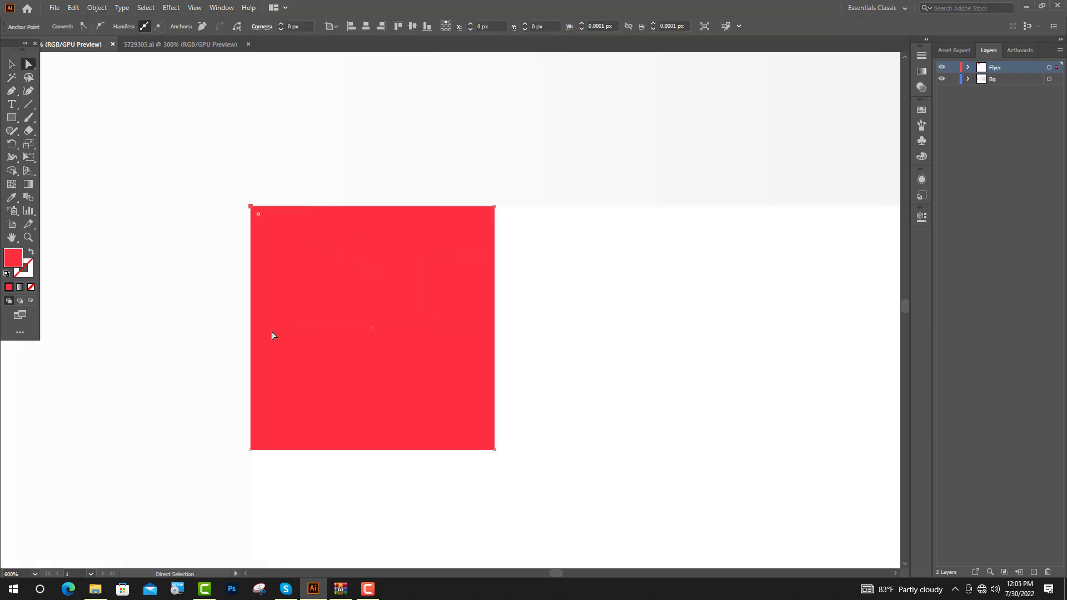
shift+click(251, 450)
drag(258, 213, 612, 400)
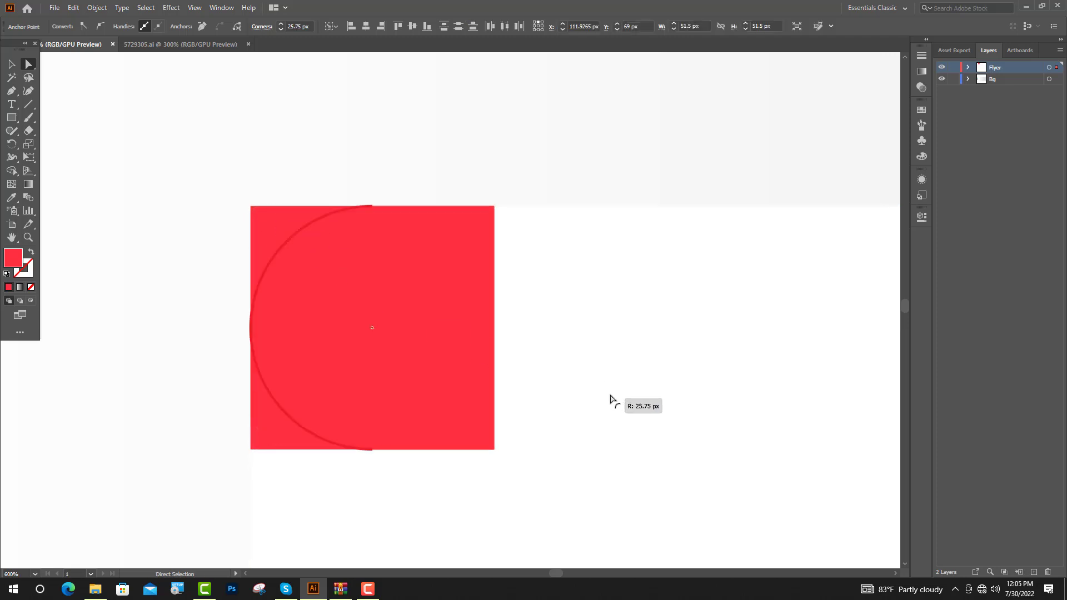
Step: Draw a circle about 33.6 px wide from the centre of the red shape's rounded end and fill it with white sampled from the flyer
right_click(12, 118)
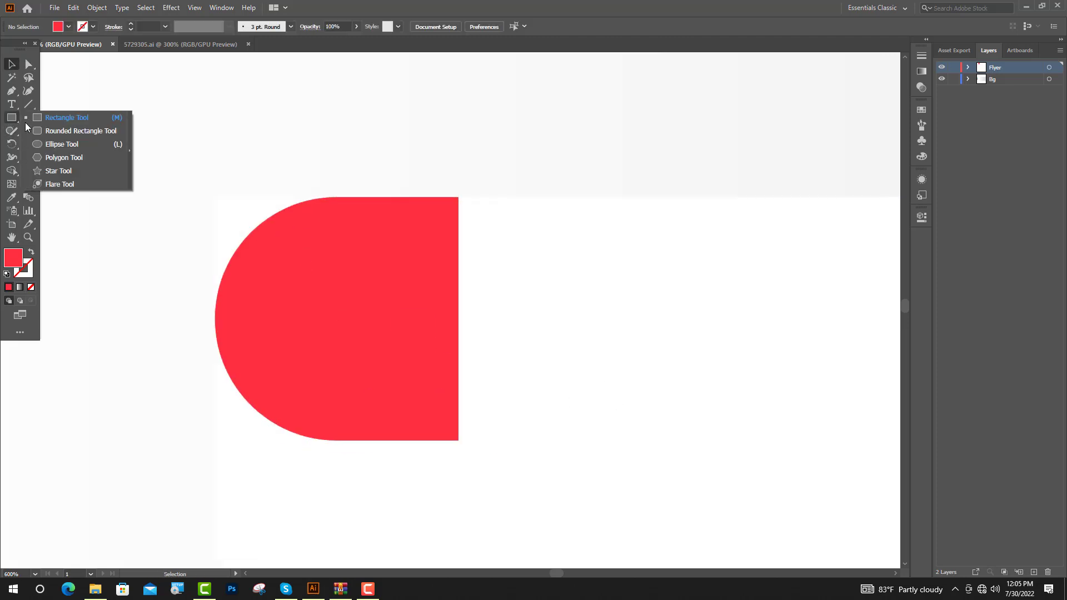
click(58, 146)
drag(336, 318, 383, 240)
key(i)
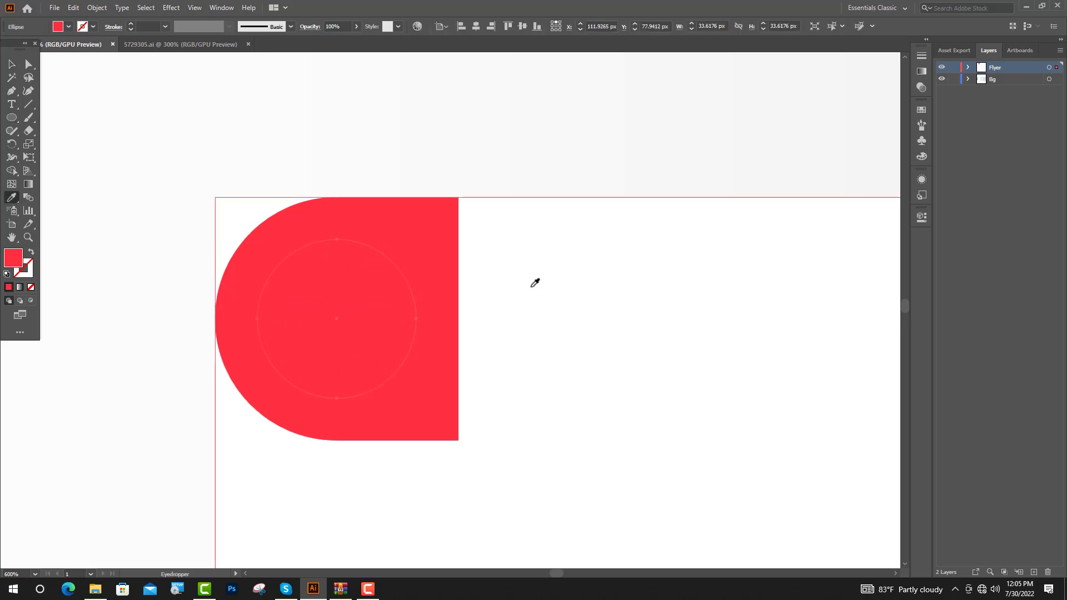
click(534, 284)
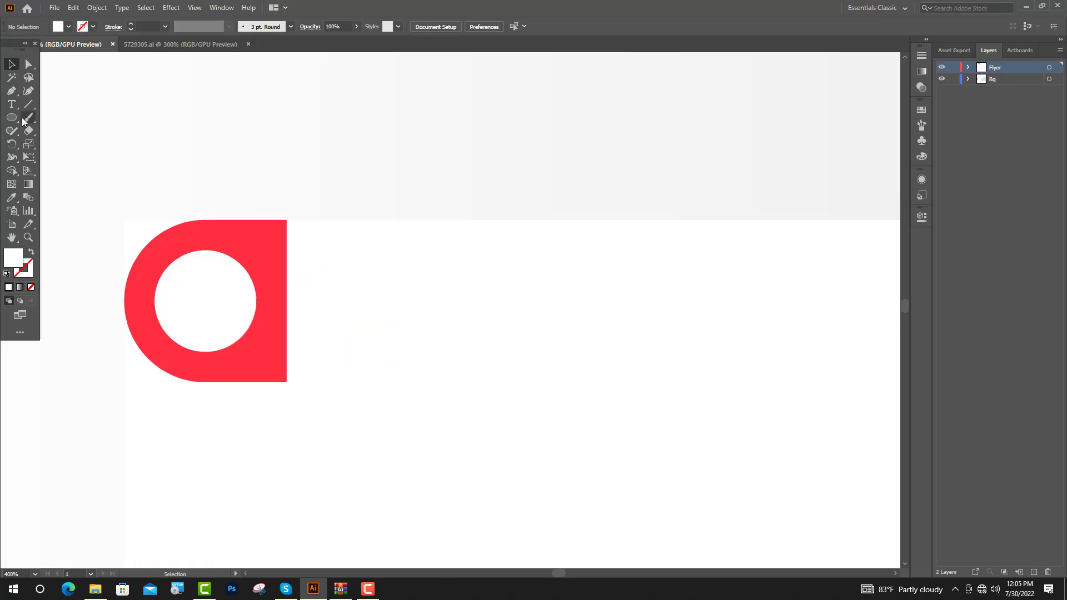
Step: Create a circle 51.5 px wide and 51.5 px high on the flyer, beside the red shape
click(393, 301)
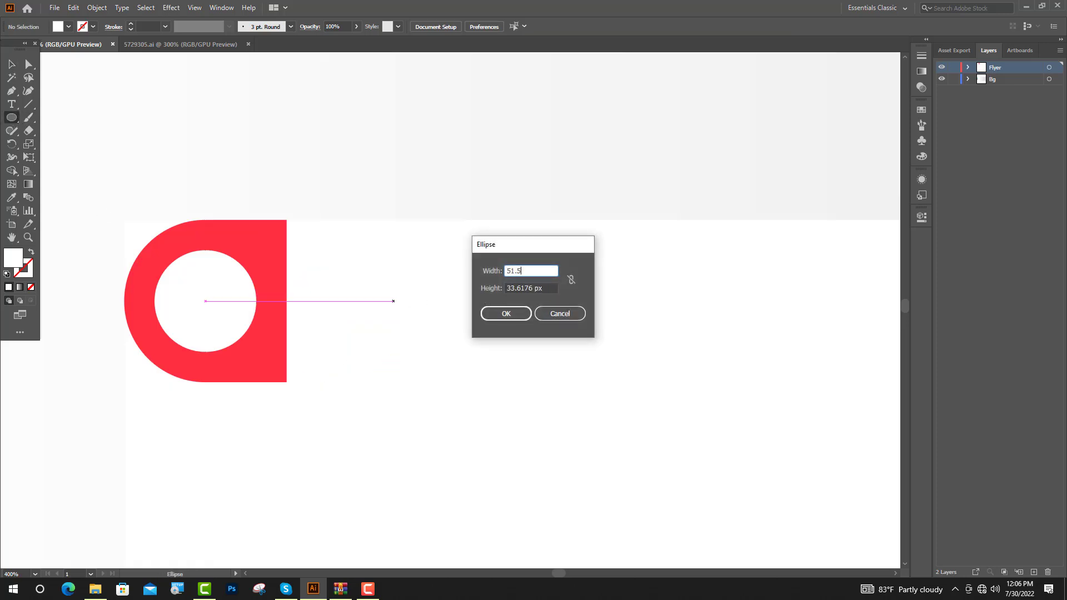
key(Tab)
key(BackSpace)
text(51.5)
key(Return)
Step: Fill the new circle with the navy swatch colour and snap it against the right side of the red shape
key(ctrl+minus)
key(ctrl+minus)
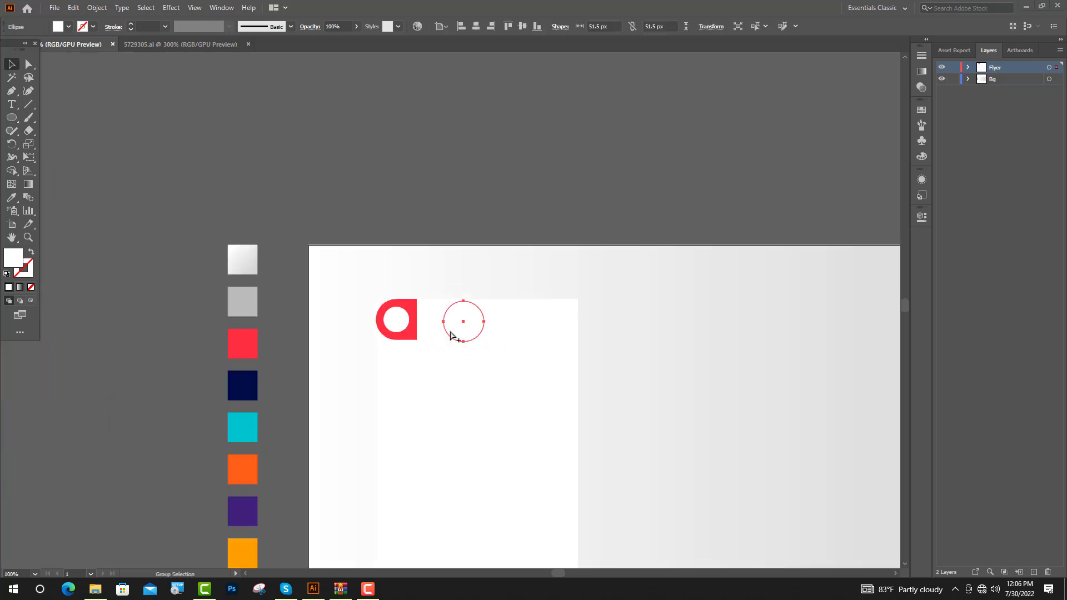
key(i)
click(248, 381)
key(ctrl+plus)
key(ctrl+plus)
key(ctrl+plus)
key(ctrl+plus)
key(ctrl+plus)
key(v)
drag(514, 343, 354, 334)
Step: Place a 51.5 px square directly right of the navy circle and fill it with the teal swatch colour
key(ctrl+minus)
click(77, 167)
drag(200, 298, 262, 244)
key(ctrl+1)
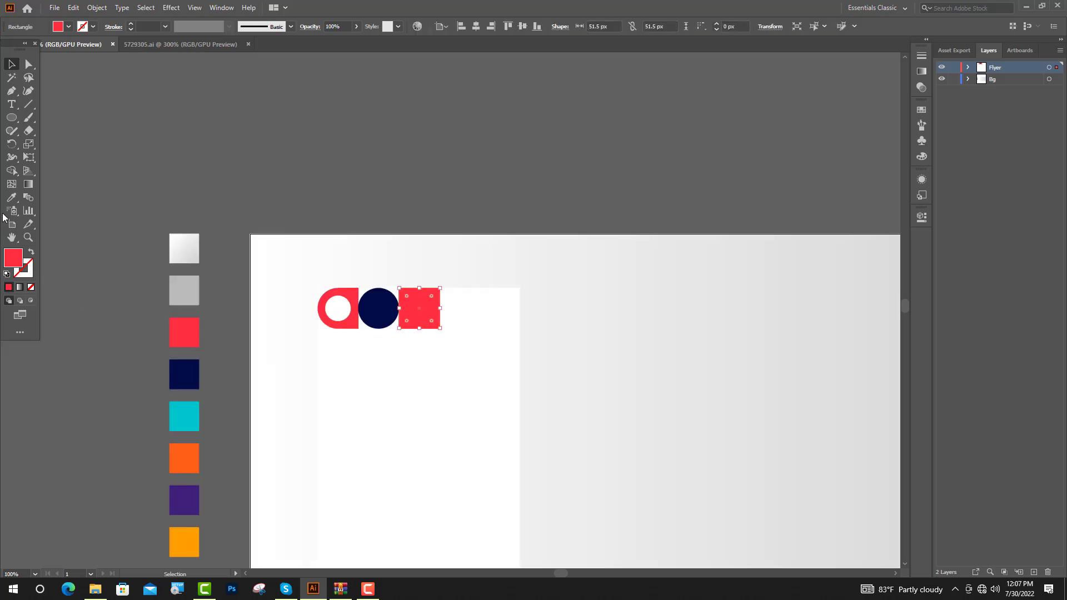
key(i)
click(197, 428)
key(ctrl+shift+a)
key(v)
Step: Reshape the teal square into a slanted parallelogram by moving its upper-left and lower-right anchor points horizontally to mid-width
scroll(434, 306, up, 5)
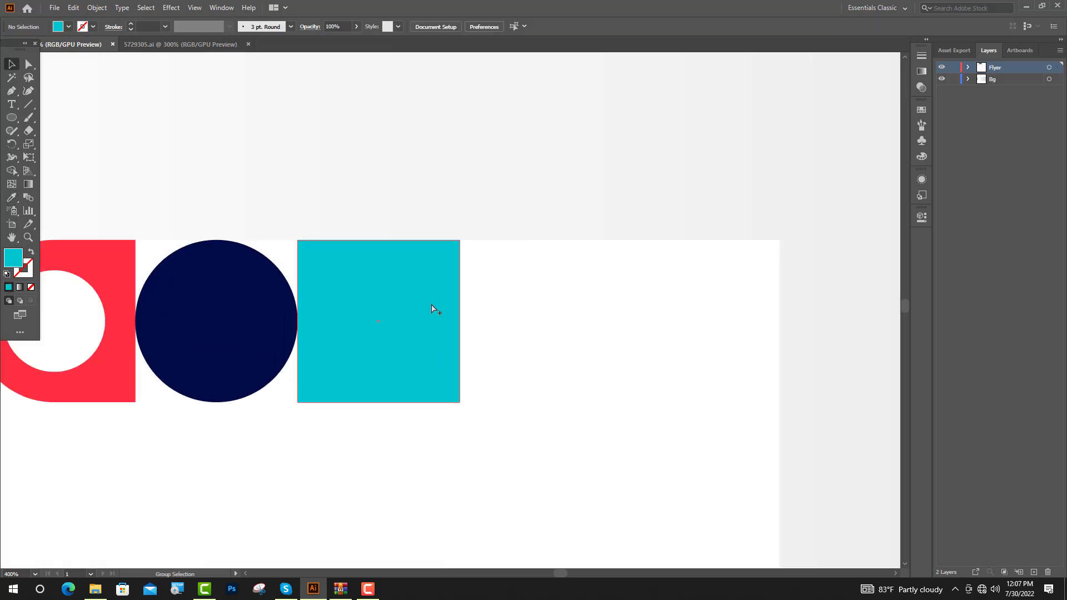
drag(235, 206, 253, 207)
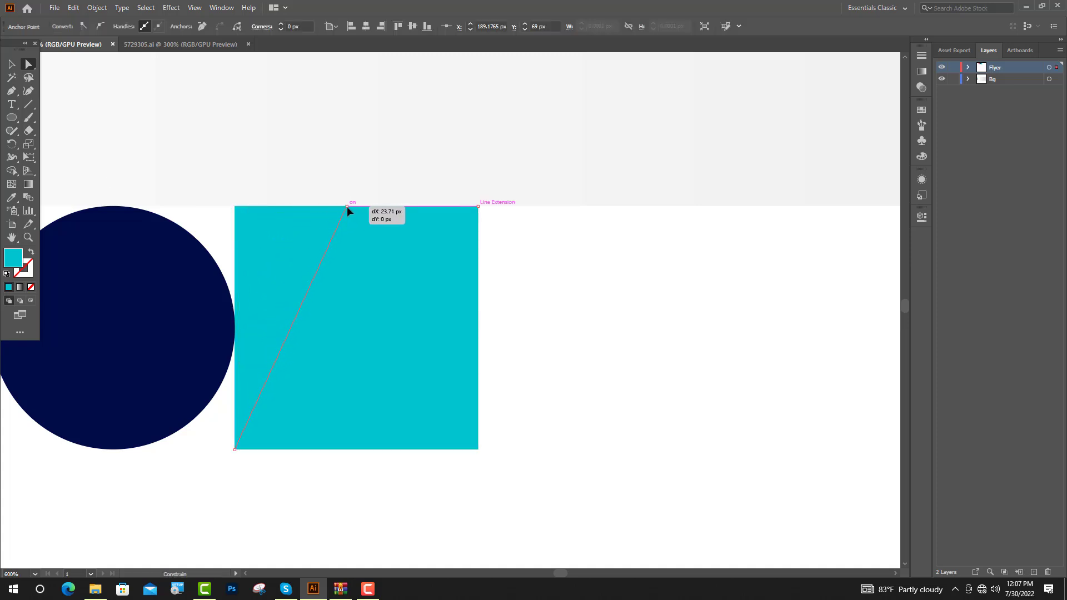
drag(347, 206, 356, 207)
drag(478, 449, 369, 448)
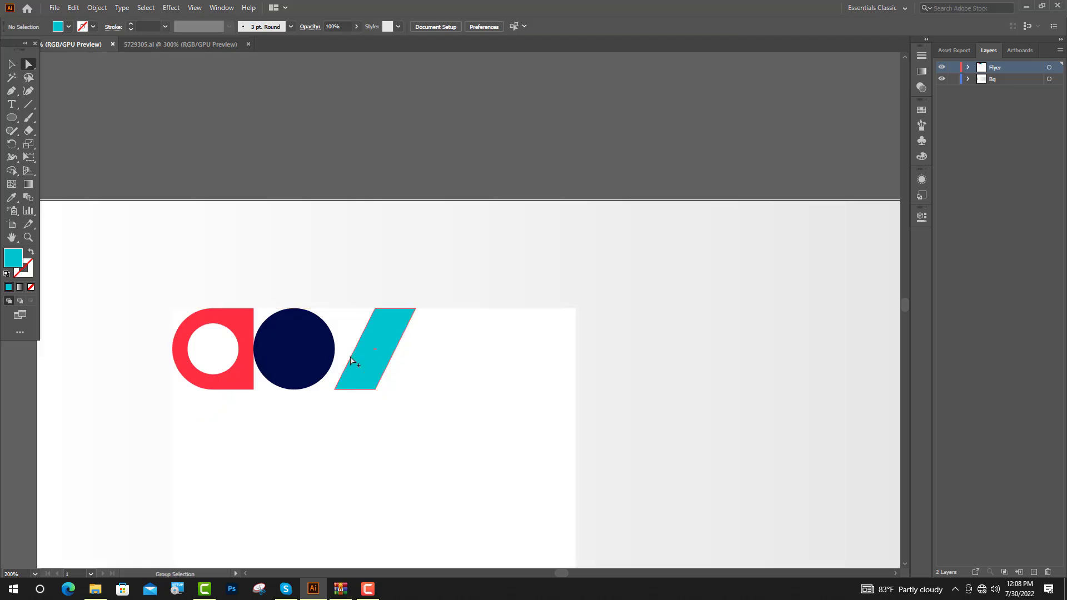
Step: Copy the navy circle to the right of the parallelogram and cut away its right half with a rectangle using Minus Front
drag(317, 371, 467, 372)
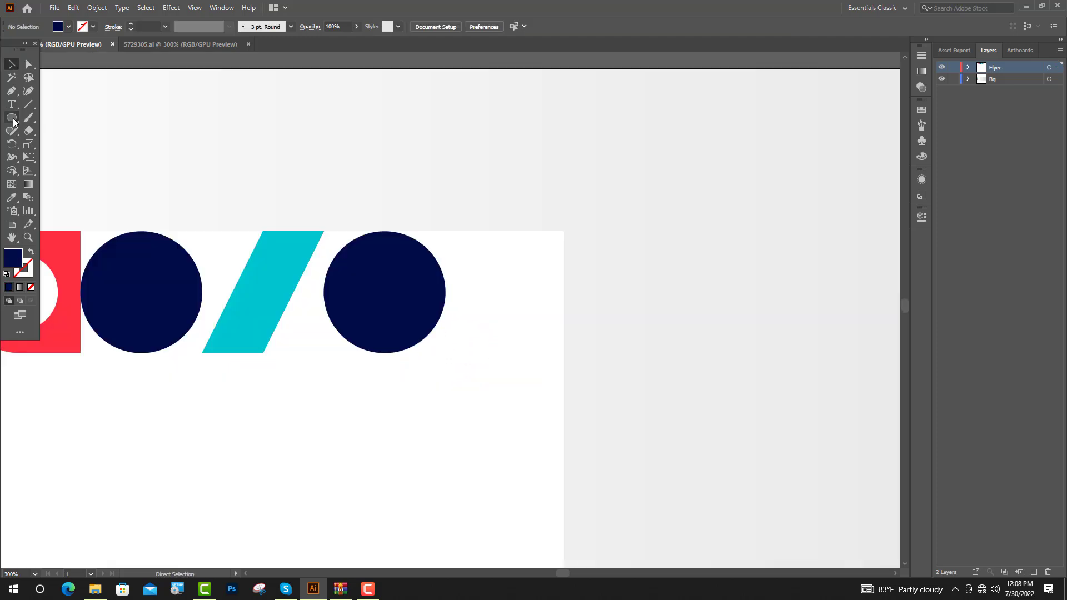
drag(14, 121, 65, 115)
mouse_move(385, 225)
mouse_down()
mouse_move(422, 283)
mouse_move(434, 350)
mouse_move(453, 361)
mouse_up()
key(v)
shift+click(350, 311)
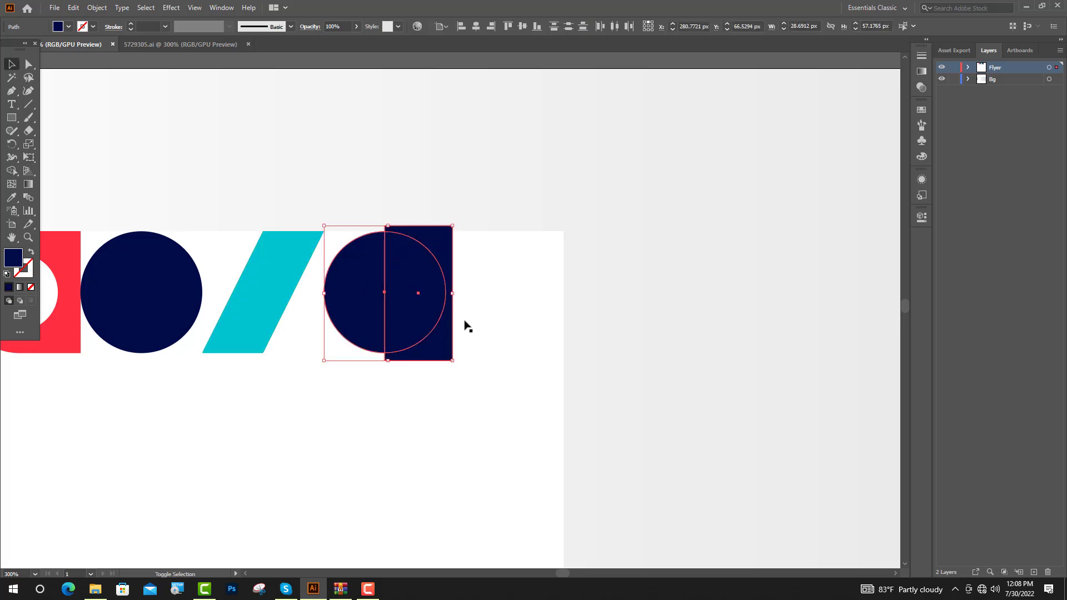
click(921, 217)
click(801, 398)
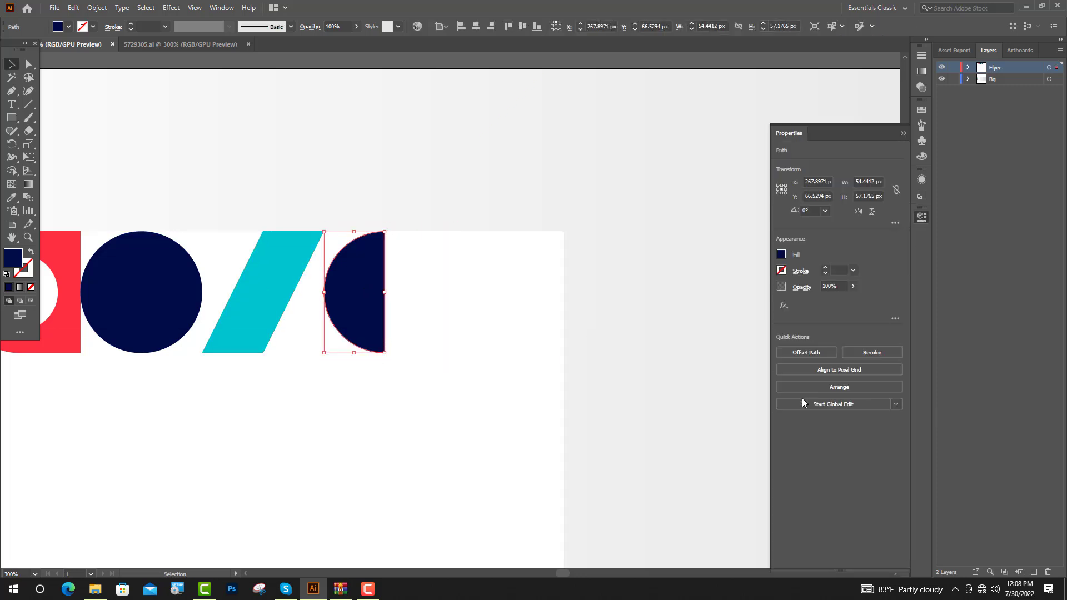
click(390, 431)
Step: Cut away the lower half of the navy semicircle with a rectangle using Minus Front, leaving a quarter circle
scroll(391, 431, up, 1)
click(11, 118)
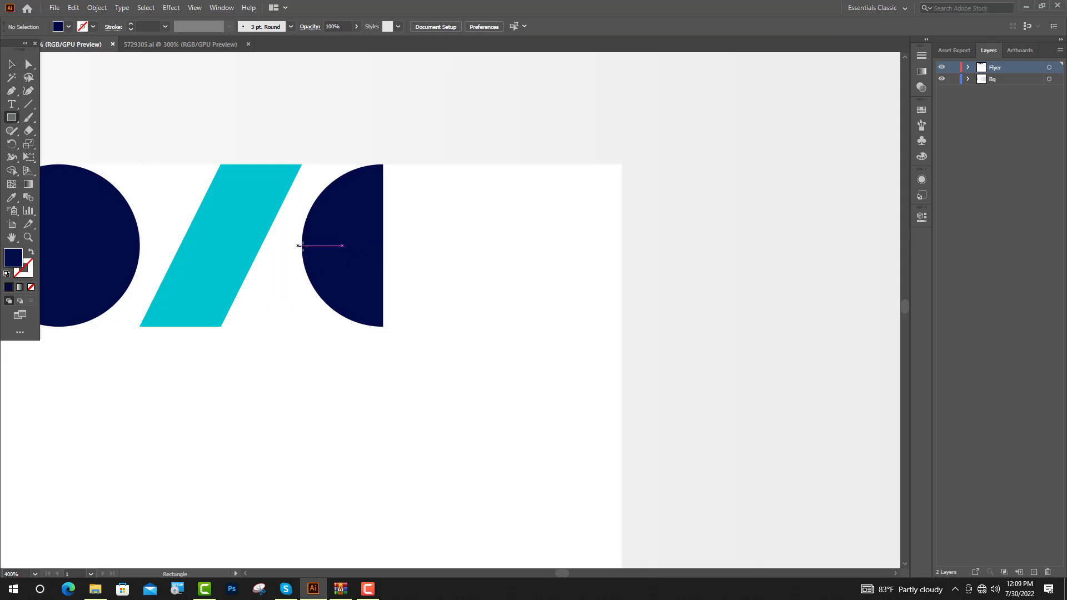
drag(299, 245, 404, 335)
key(v)
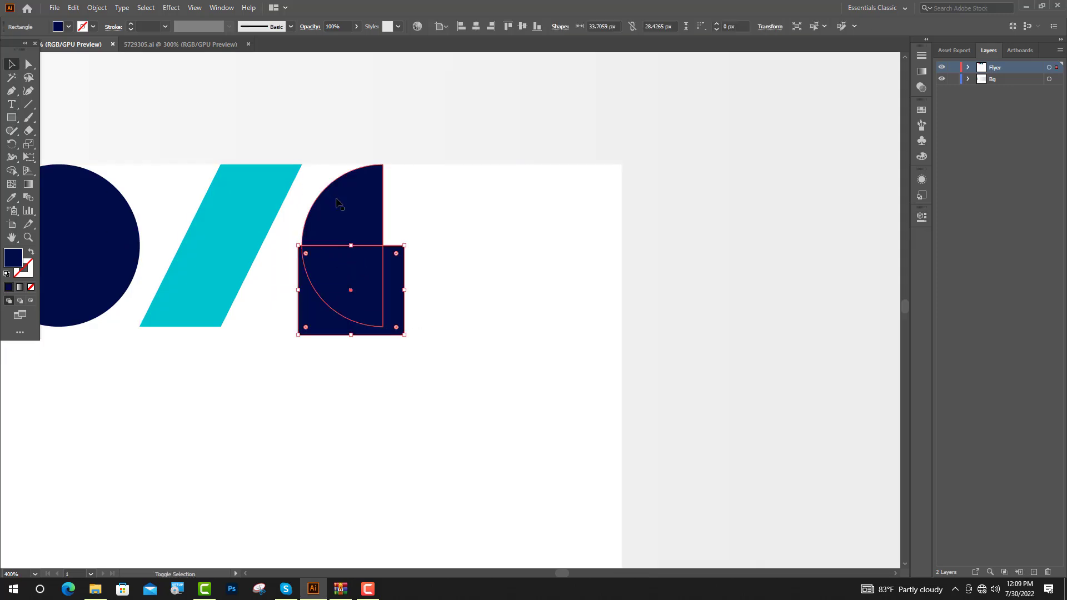
shift+click(339, 203)
click(922, 217)
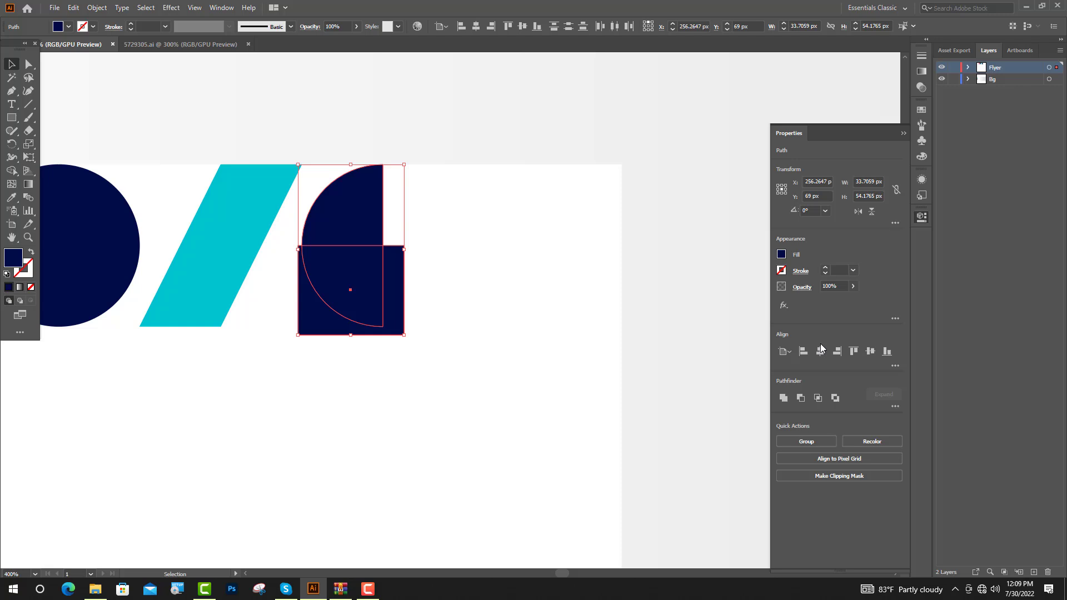
click(803, 400)
Step: Duplicate the quarter circle directly below itself and copy the pair to the right, forming a two-by-two block
key(ctrl+minus)
drag(351, 285, 351, 347)
scroll(373, 316, up, 1)
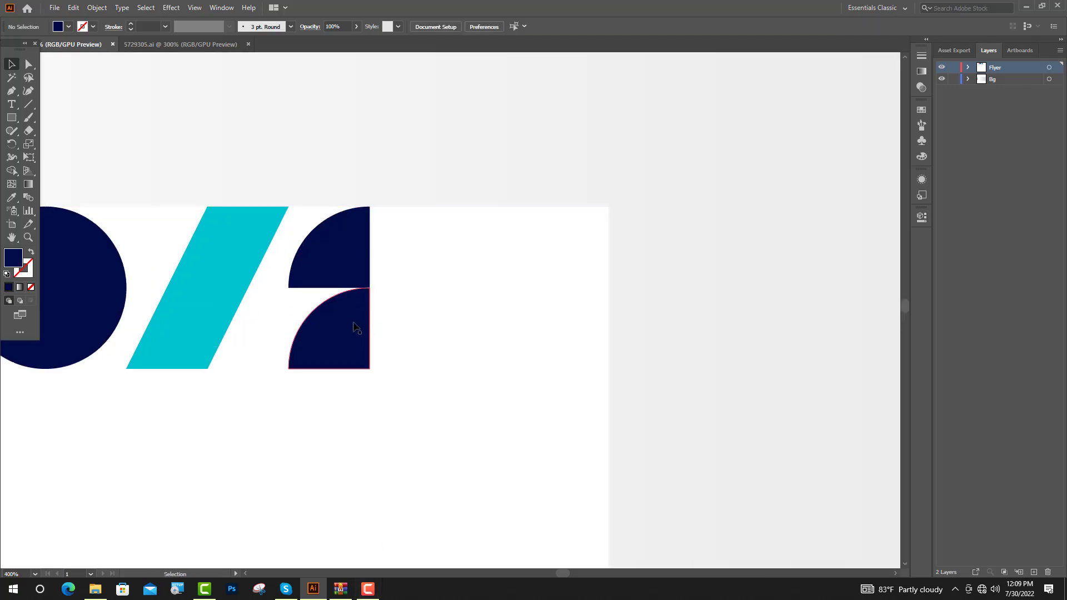
click(357, 326)
shift+click(358, 286)
drag(357, 328, 443, 329)
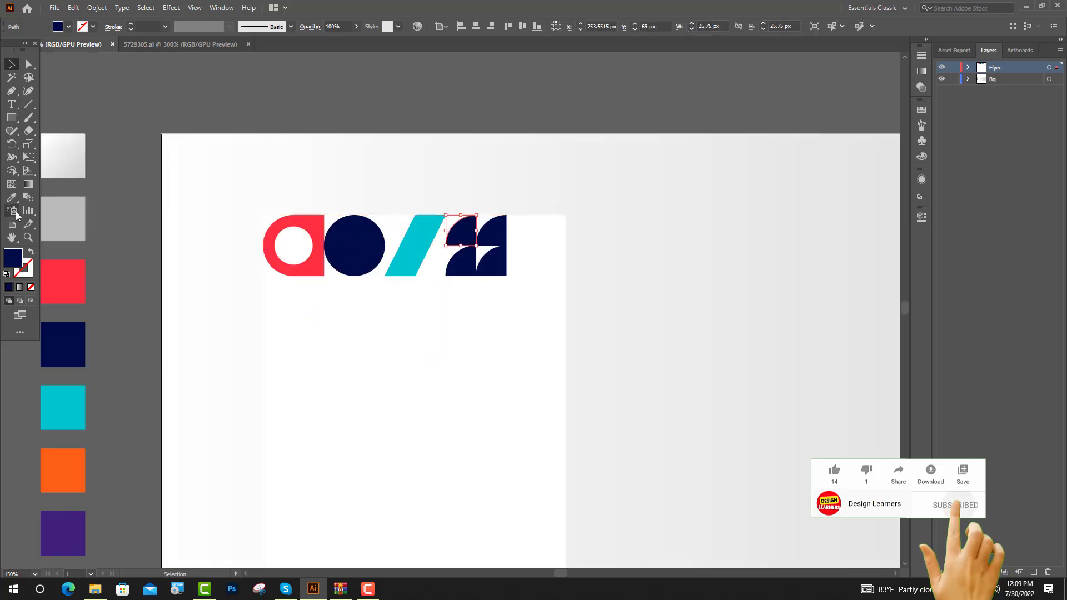
Step: Fill the block's upper-left quarter circle with the orange swatch colour and the lower-right one with the yellow-orange swatch colour
click(11, 197)
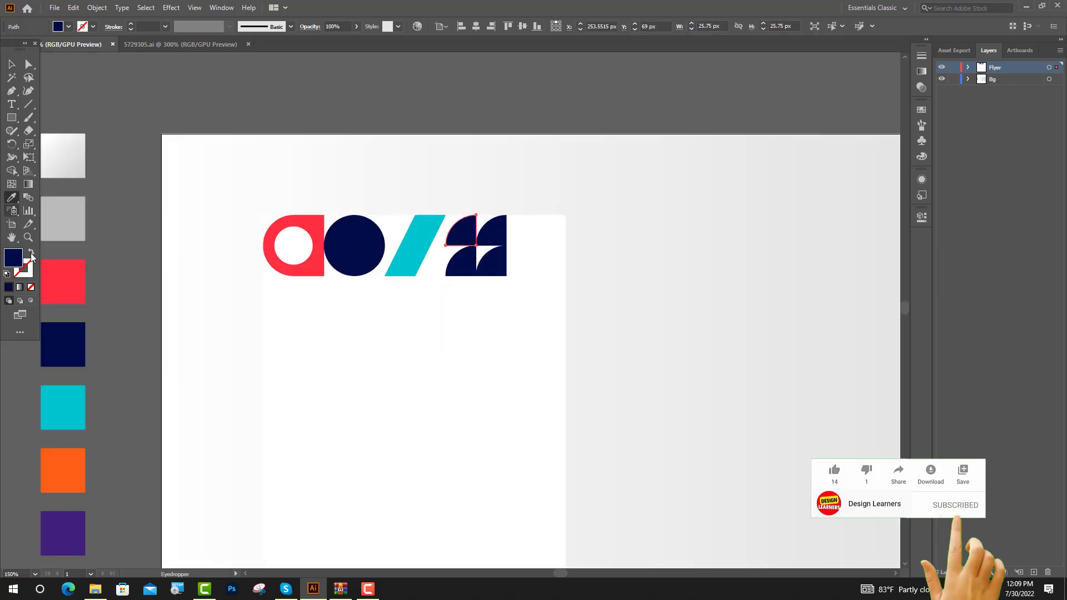
click(81, 467)
key(v)
click(490, 263)
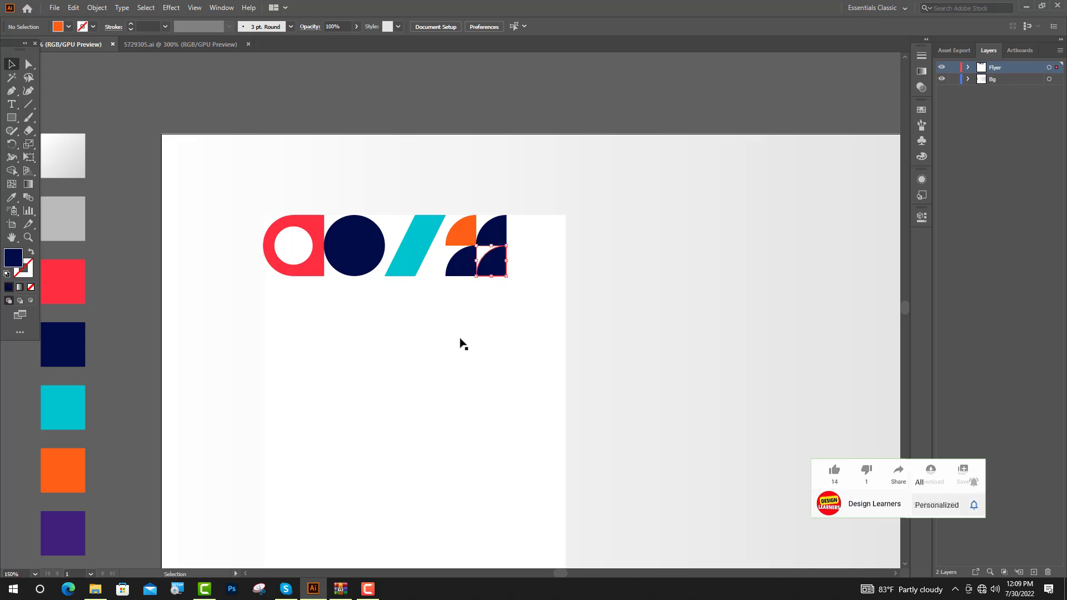
scroll(333, 355, down, 2)
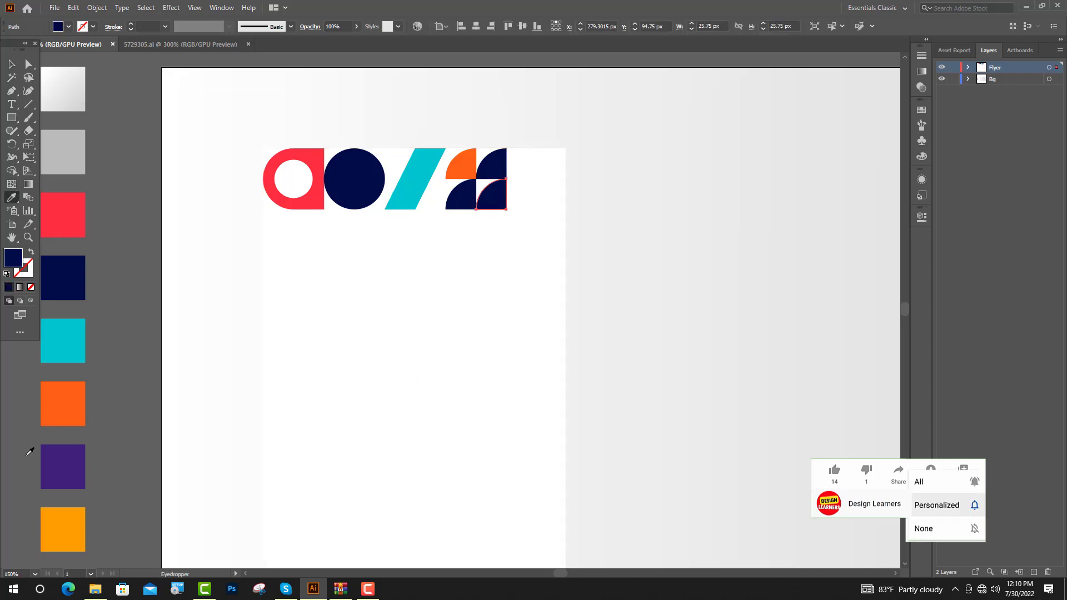
click(73, 514)
Step: Fill the block's lower-left and upper-right quarter circles with the purple swatch colour
key(v)
click(461, 196)
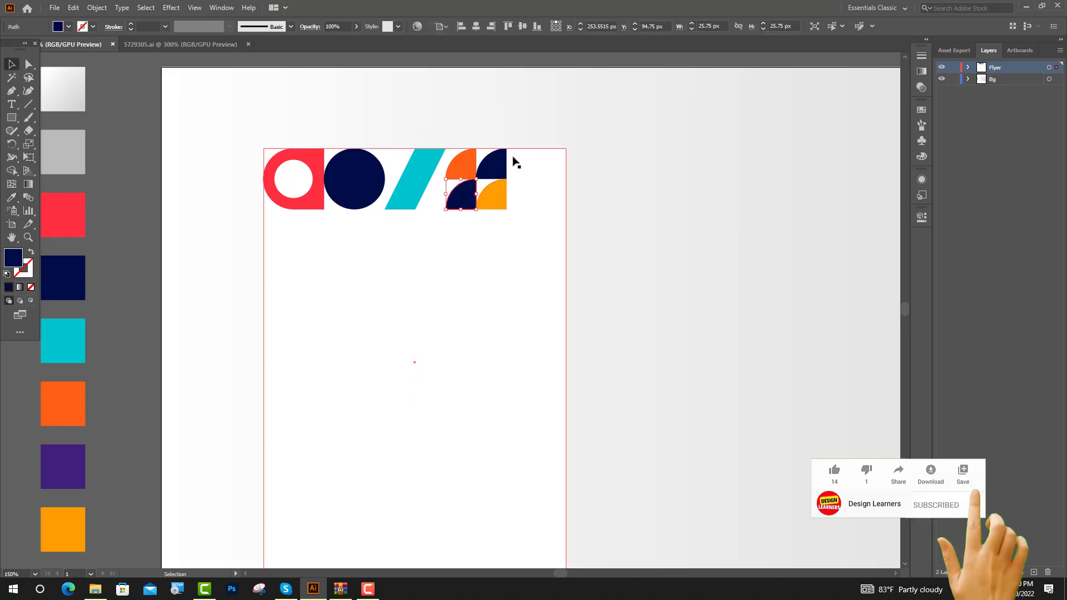
shift+click(501, 163)
click(12, 197)
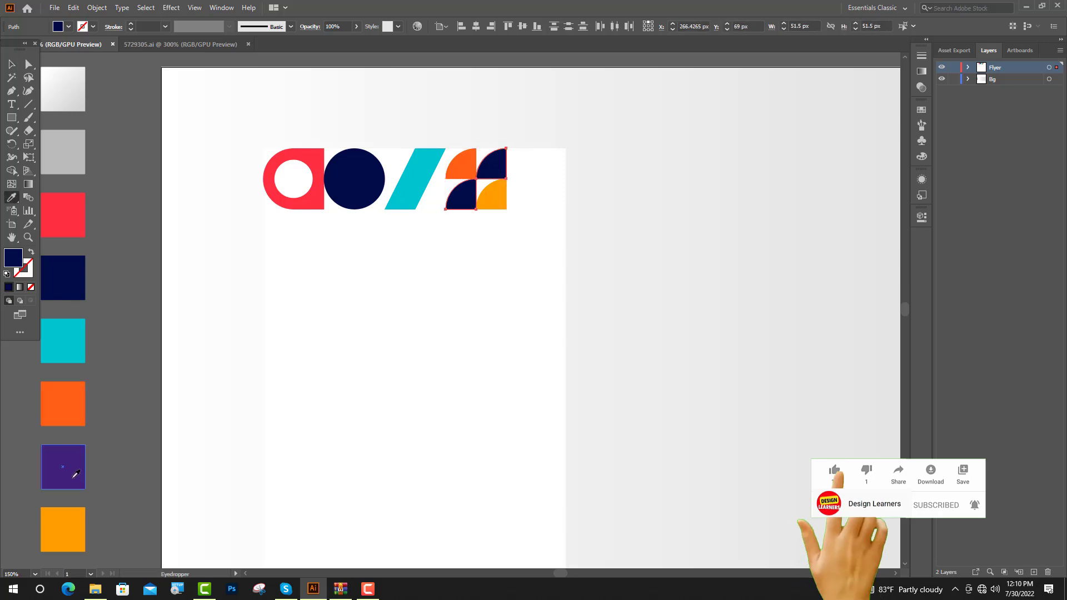
click(75, 480)
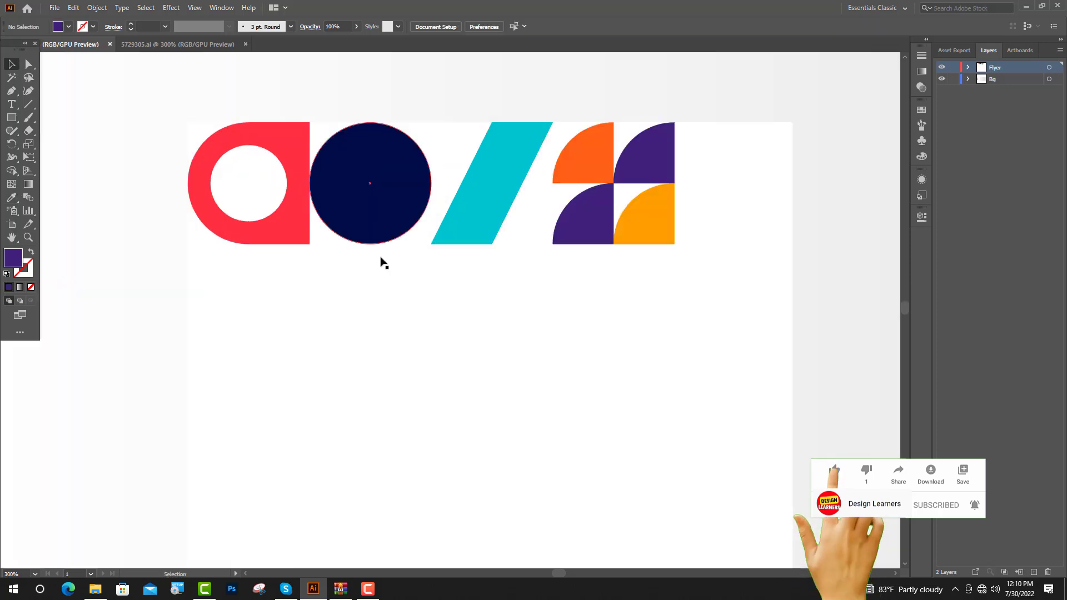
Step: Duplicate the navy circle directly below the original
click(376, 236)
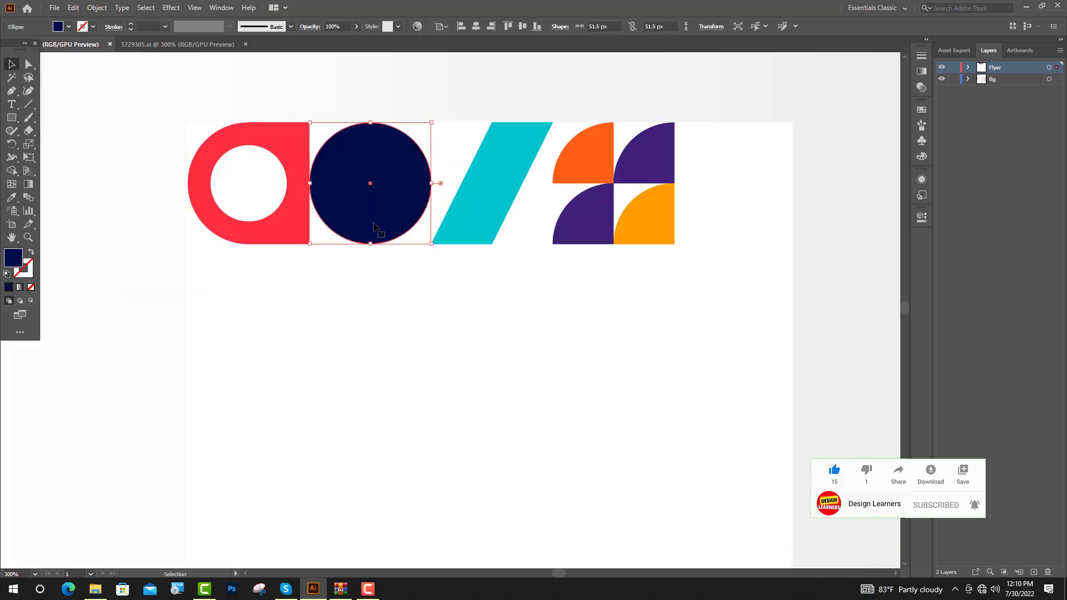
alt+drag(376, 236, 385, 348)
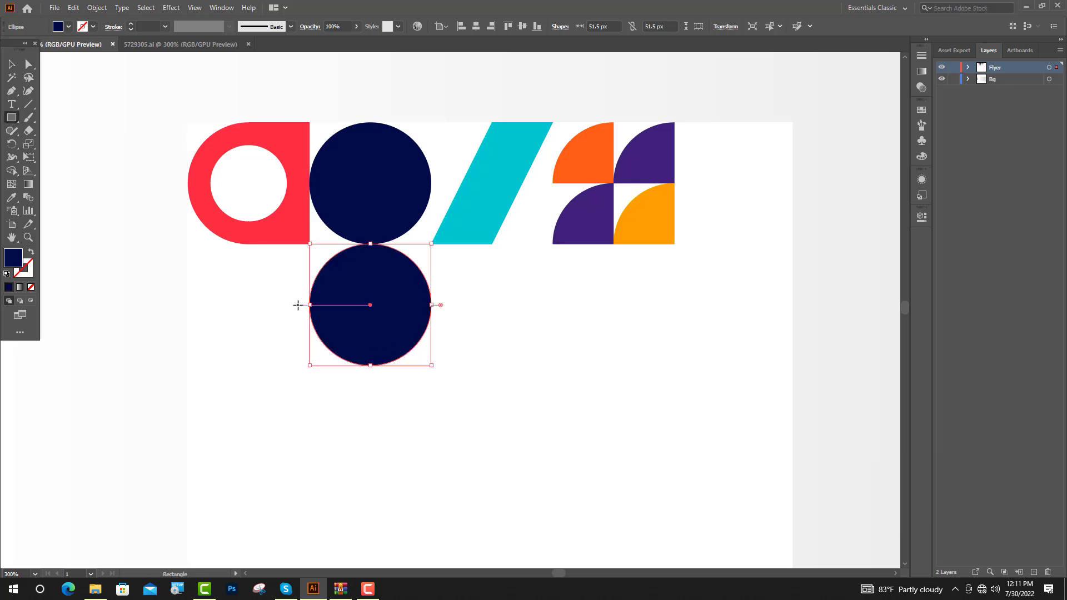
Step: Cut away the upper half of the lower navy circle with a rectangle and move the remaining half circle up against the original circle
drag(298, 305, 457, 241)
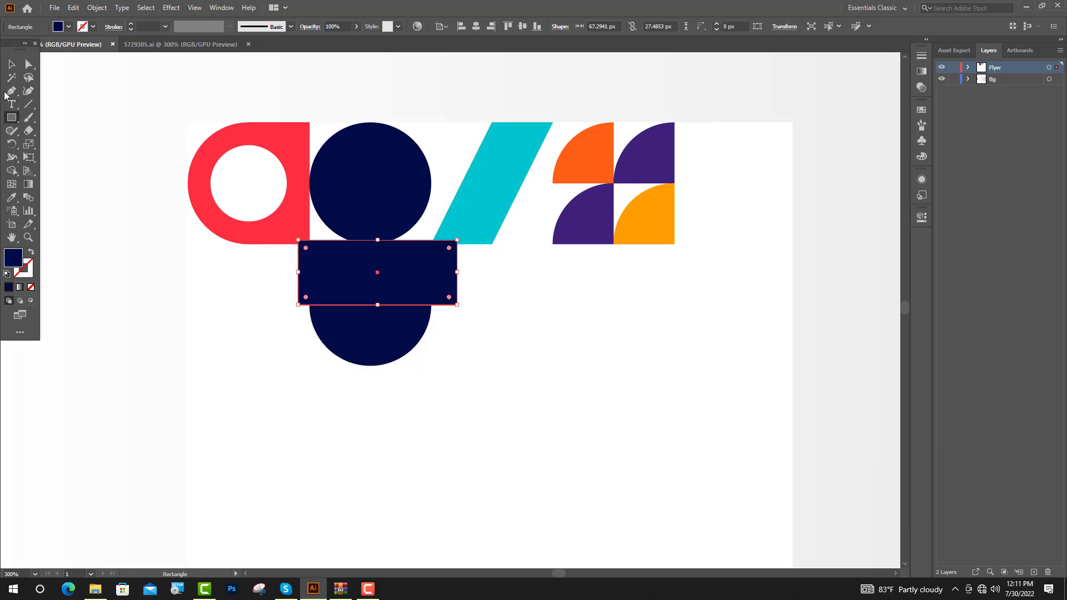
click(11, 64)
shift+click(403, 349)
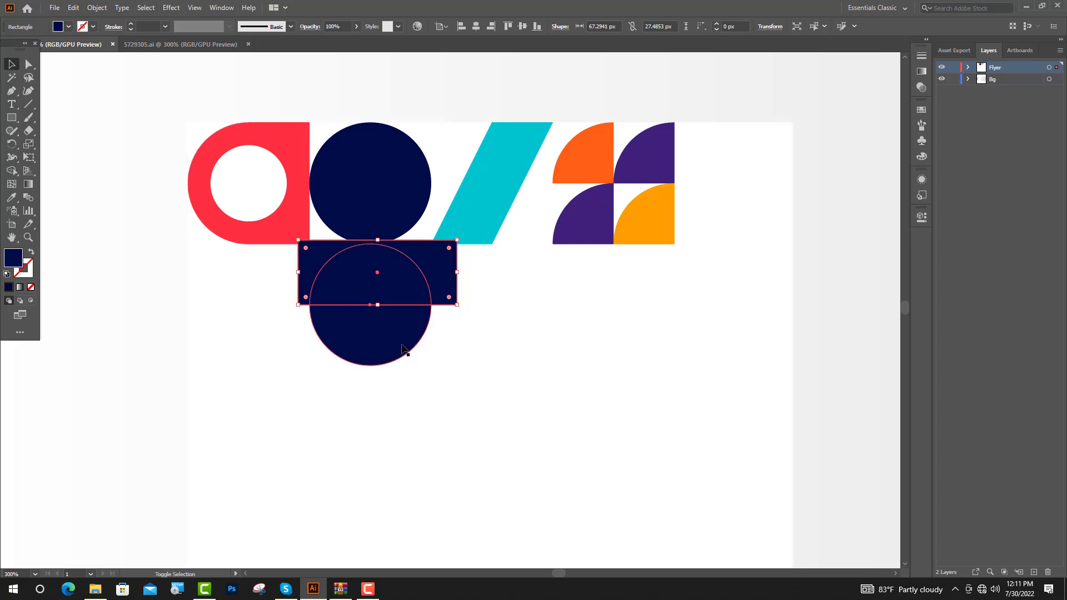
click(920, 216)
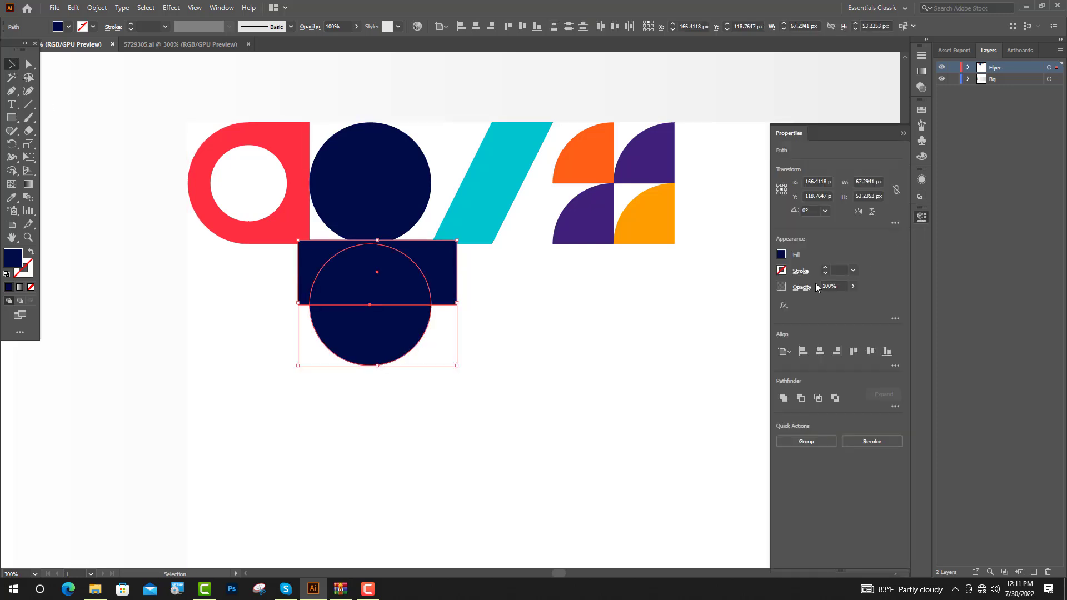
click(801, 399)
drag(366, 337, 355, 274)
click(443, 98)
Step: Create a navy three-sided polygon near the half circle
key(ctrl+plus)
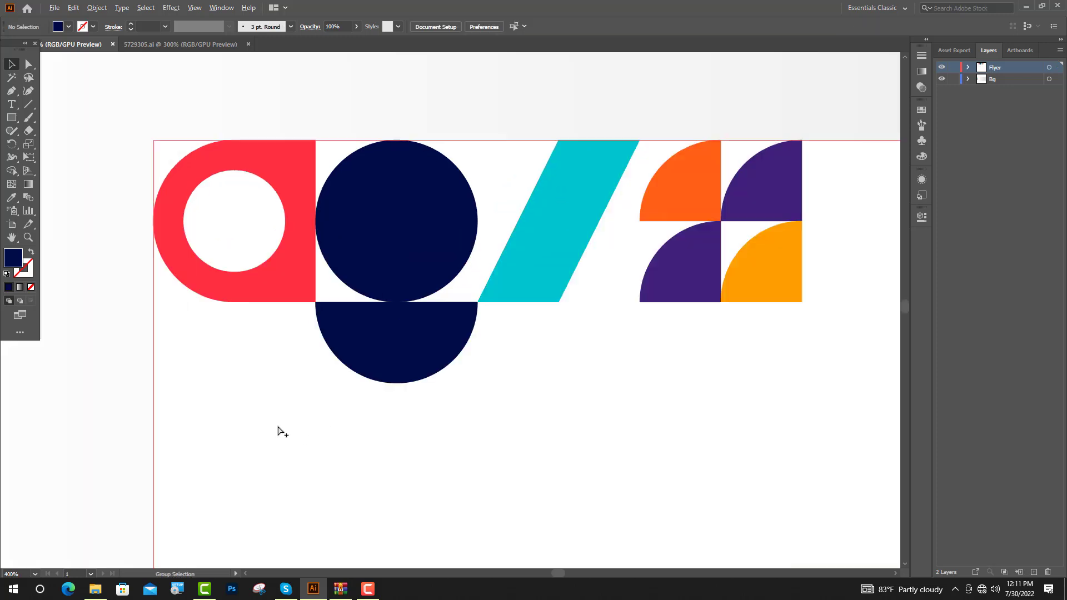
scroll(276, 428, up, 1)
click(11, 117)
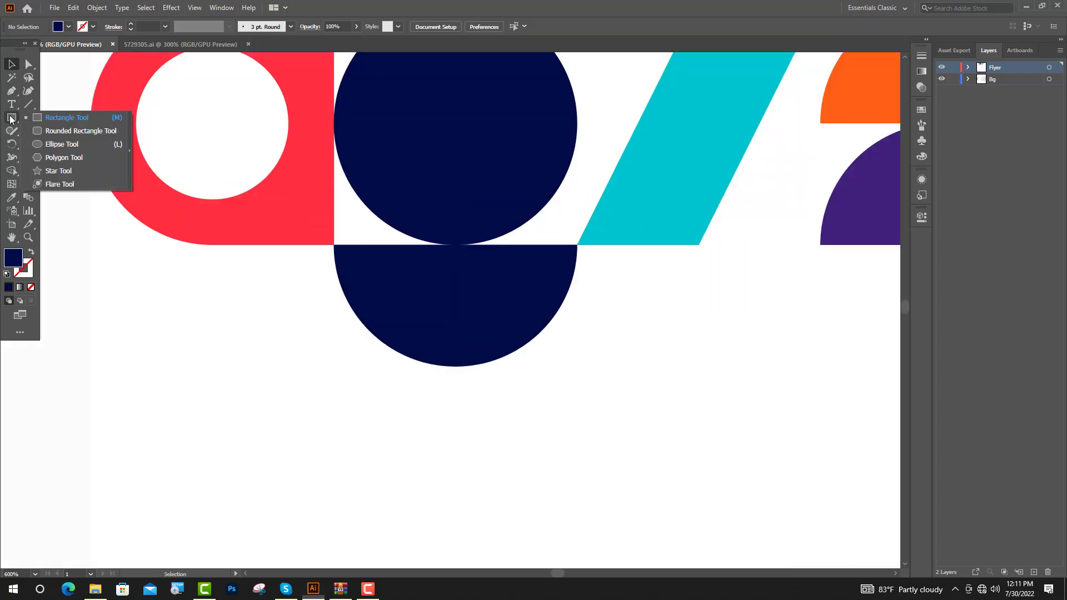
click(42, 160)
click(344, 404)
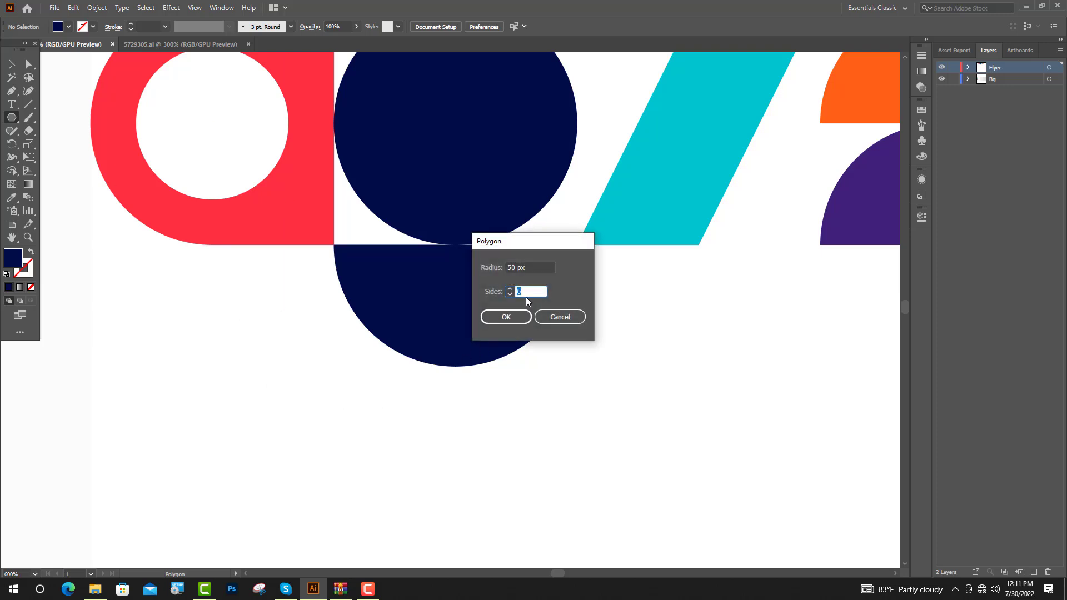
click(512, 268)
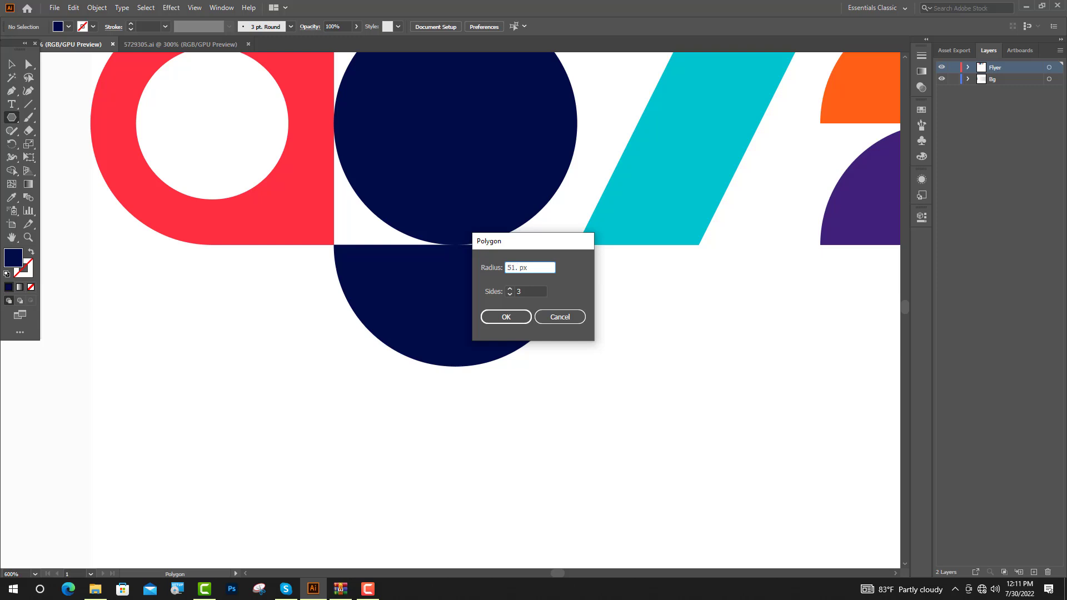
click(506, 317)
Step: Place the triangle directly below the red shape and resize it to 51.5 px wide by 25.75 px high
scroll(506, 437, down, 1)
drag(271, 191, 272, 294)
scroll(265, 371, up, 1)
drag(352, 321, 414, 314)
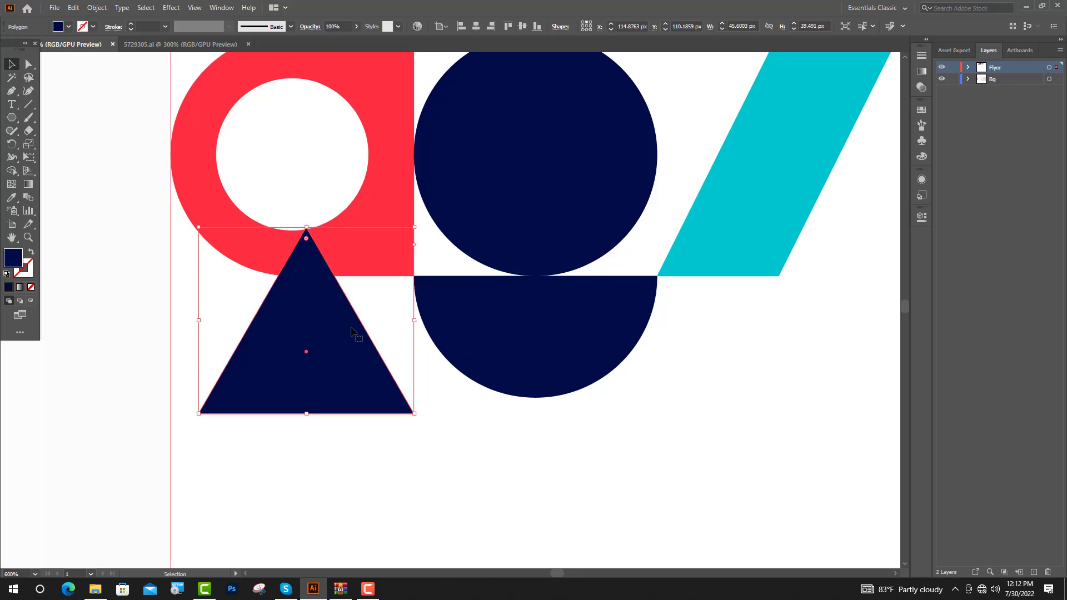
drag(198, 320, 171, 325)
drag(342, 418, 342, 388)
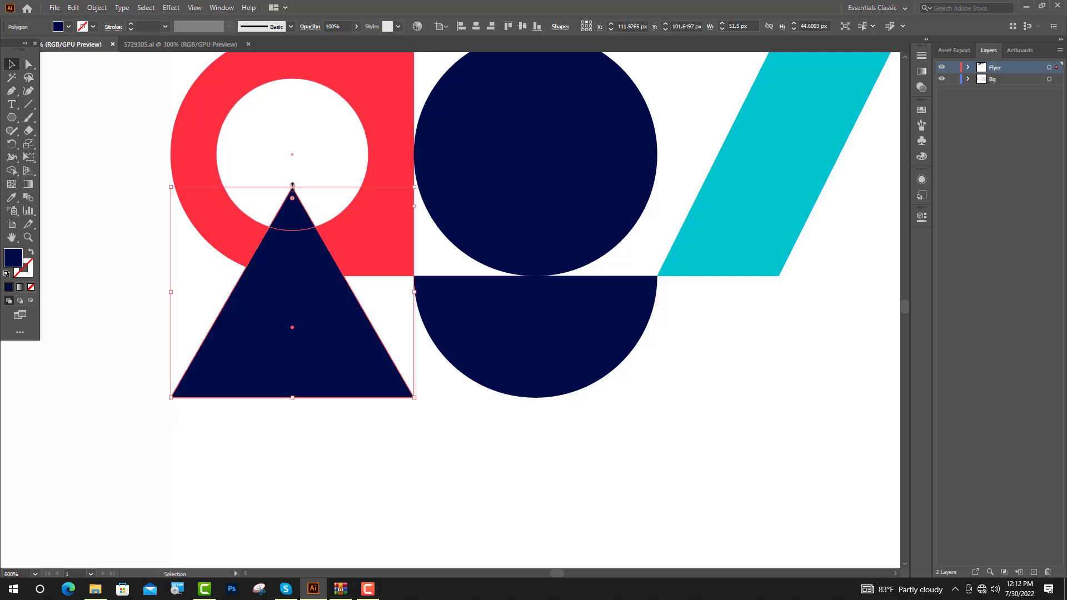
drag(292, 185, 294, 276)
Step: Fill the triangle with the purple sampled from the quarter circle block
key(ctrl+minus)
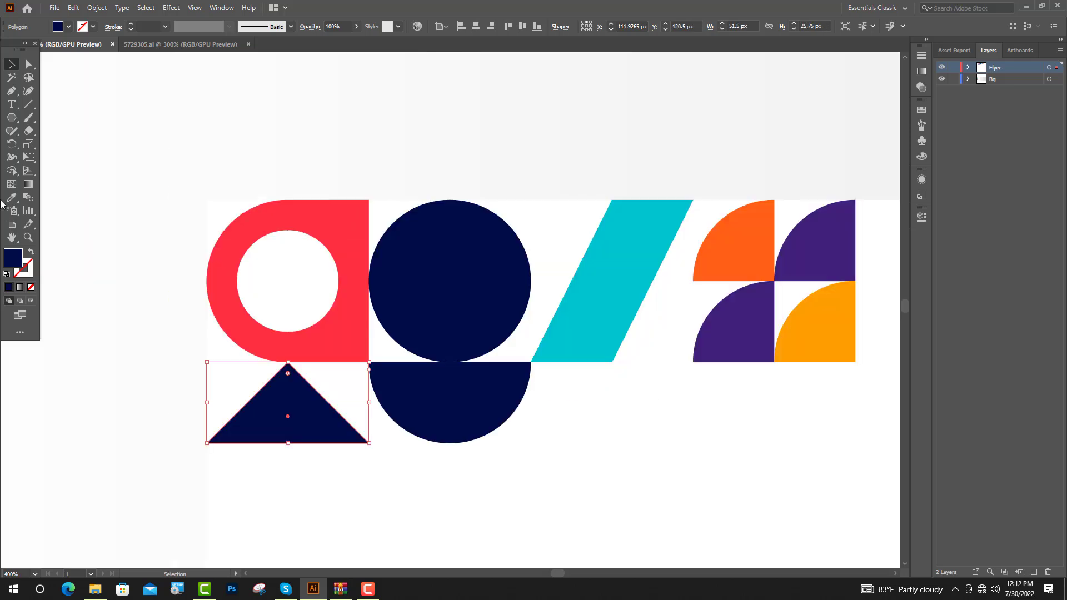
click(11, 198)
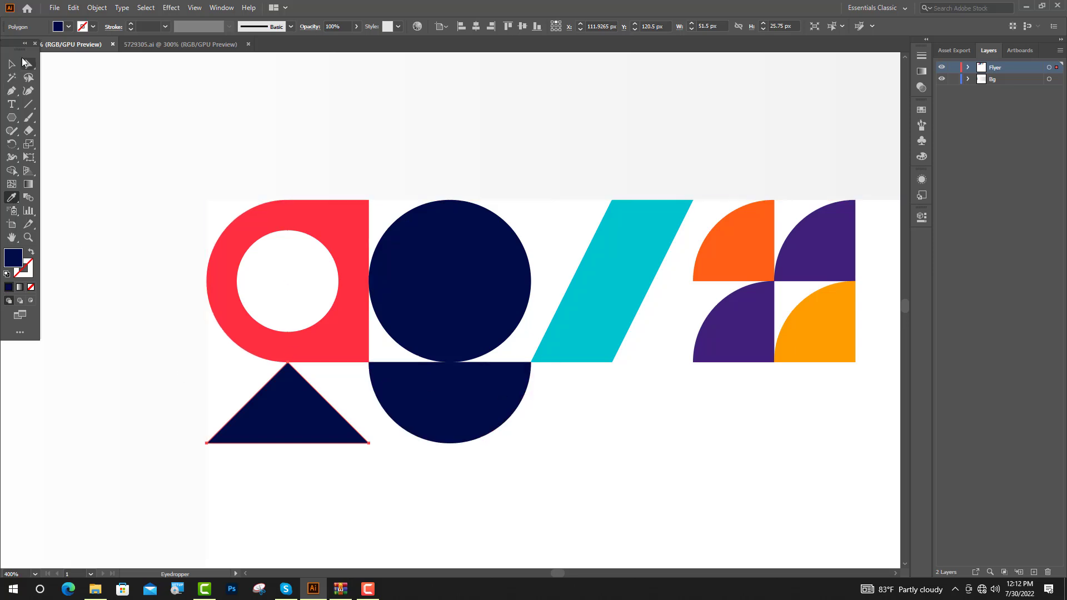
click(824, 243)
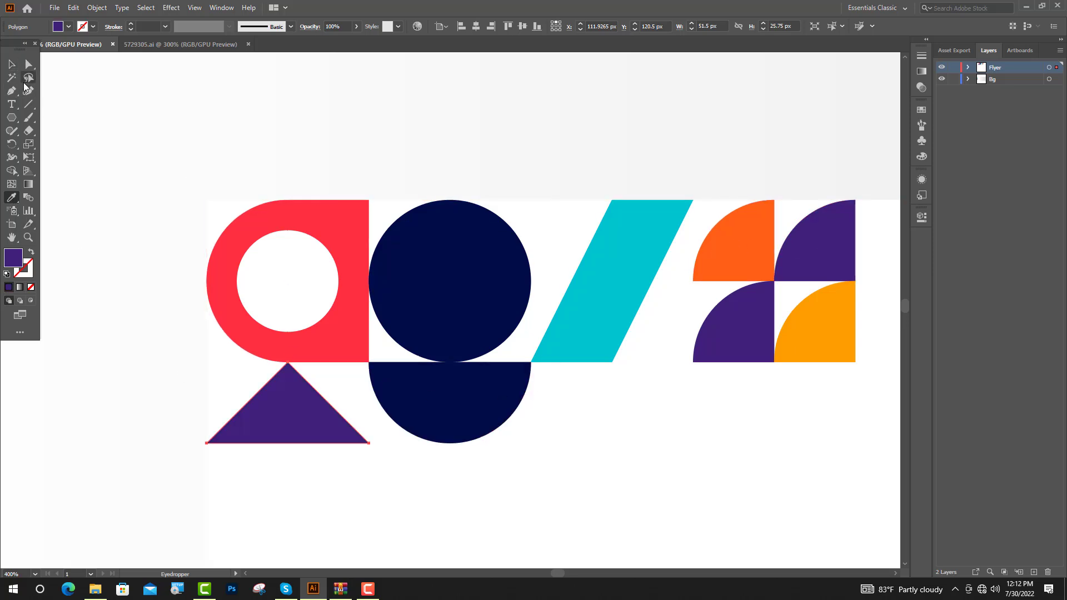
key(v)
Step: Duplicate the red shape with its white circle directly below the turquoise parallelogram
click(341, 219)
key(ctrl+minus)
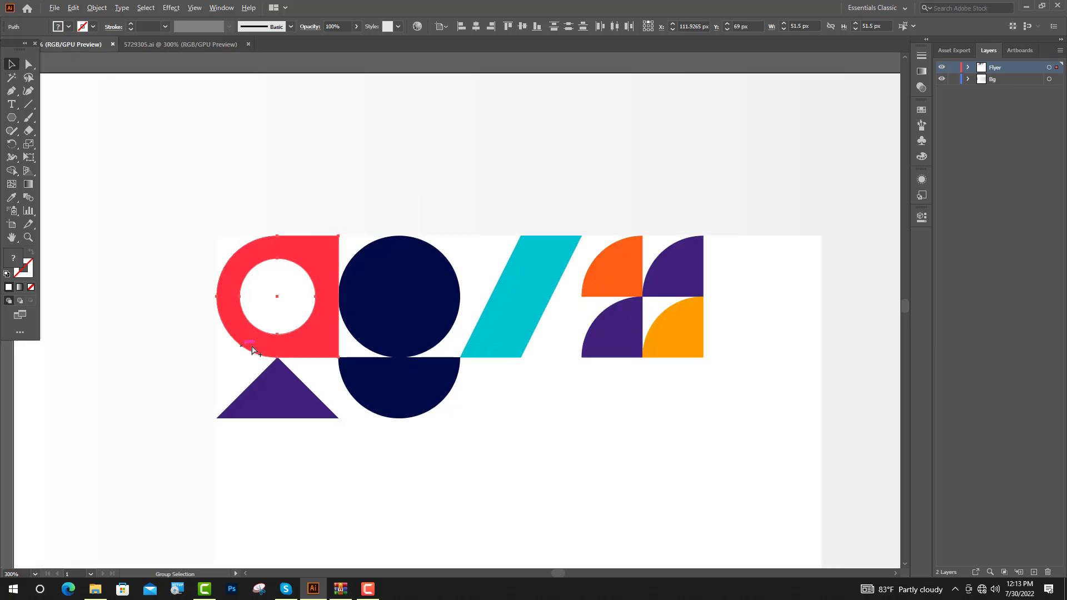
drag(293, 342, 545, 468)
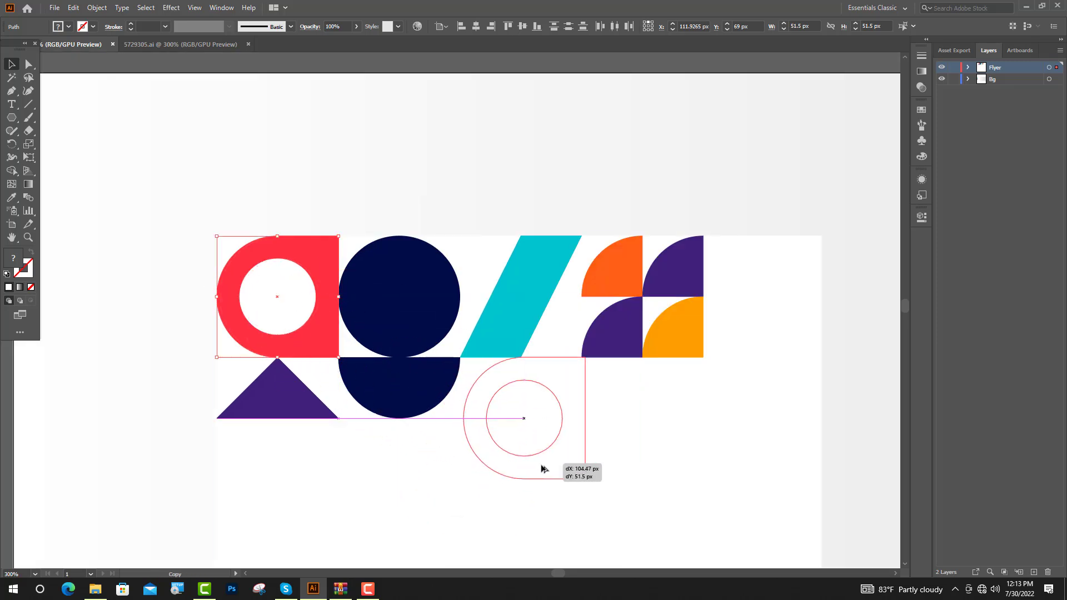
key(ctrl+minus)
key(ctrl+minus)
click(567, 428)
Step: Square off the rounded corners of the copied red shape and enlarge its white circle to about 37 px
key(ctrl+plus)
key(ctrl+plus)
key(ctrl+plus)
click(476, 362)
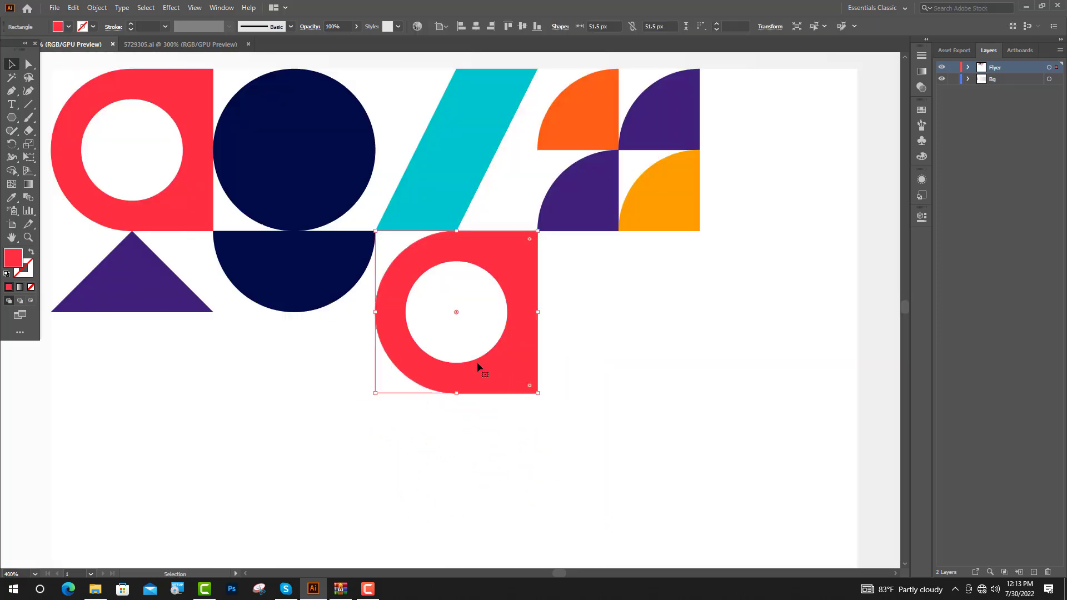
drag(411, 355, 286, 314)
Step: Fill the copied square with the yellow-orange swatch colour and its inner circle with the purple of the quarter circle block
key(ctrl+minus)
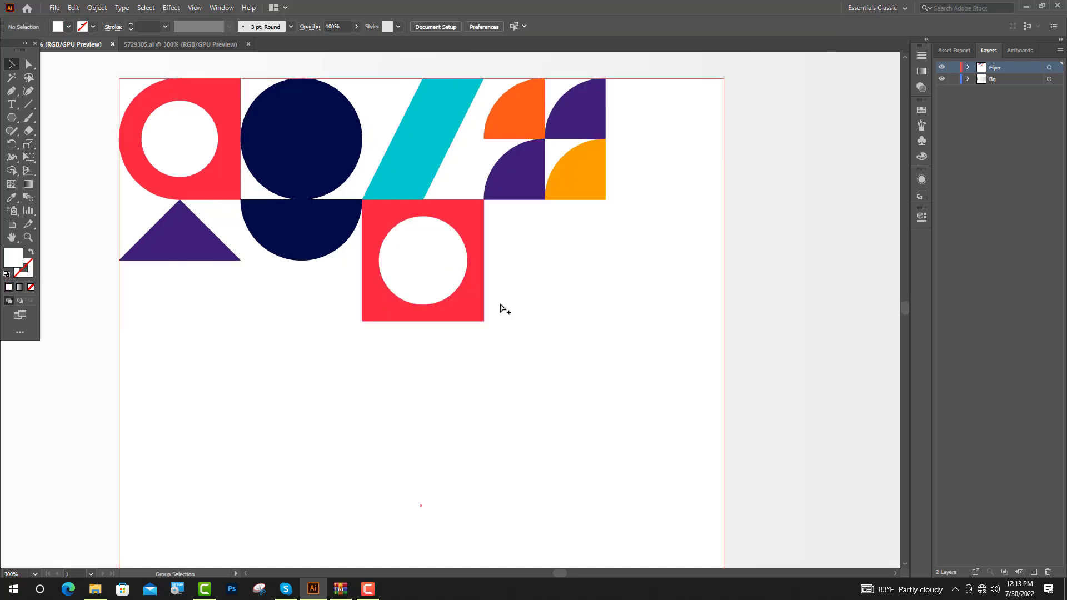
key(ctrl+minus)
key(ctrl+minus)
key(ctrl+minus)
key(ctrl+minus)
key(i)
click(326, 422)
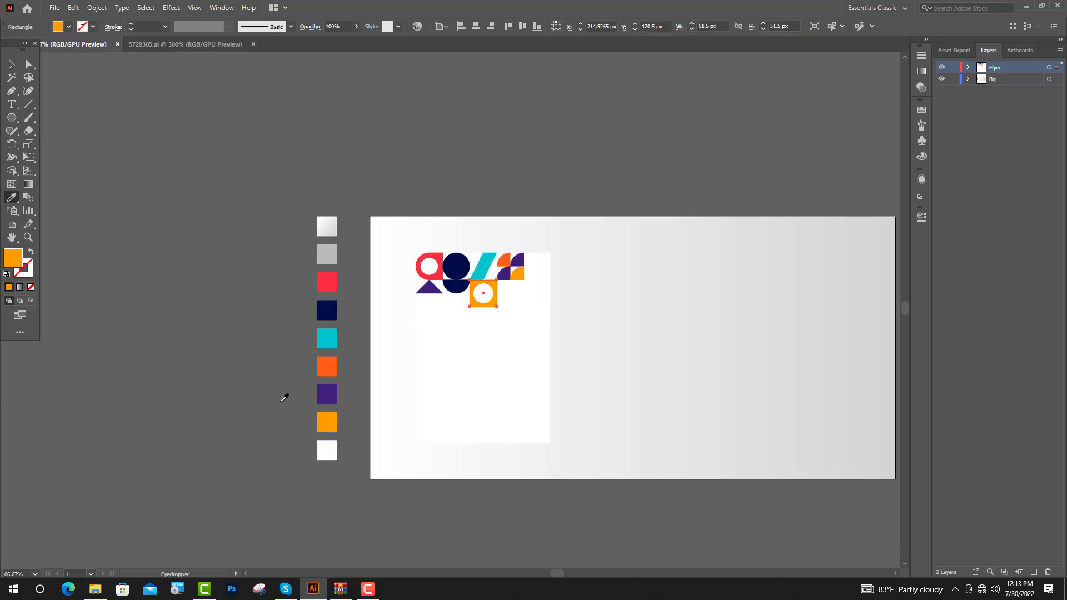
ctrl+click(483, 293)
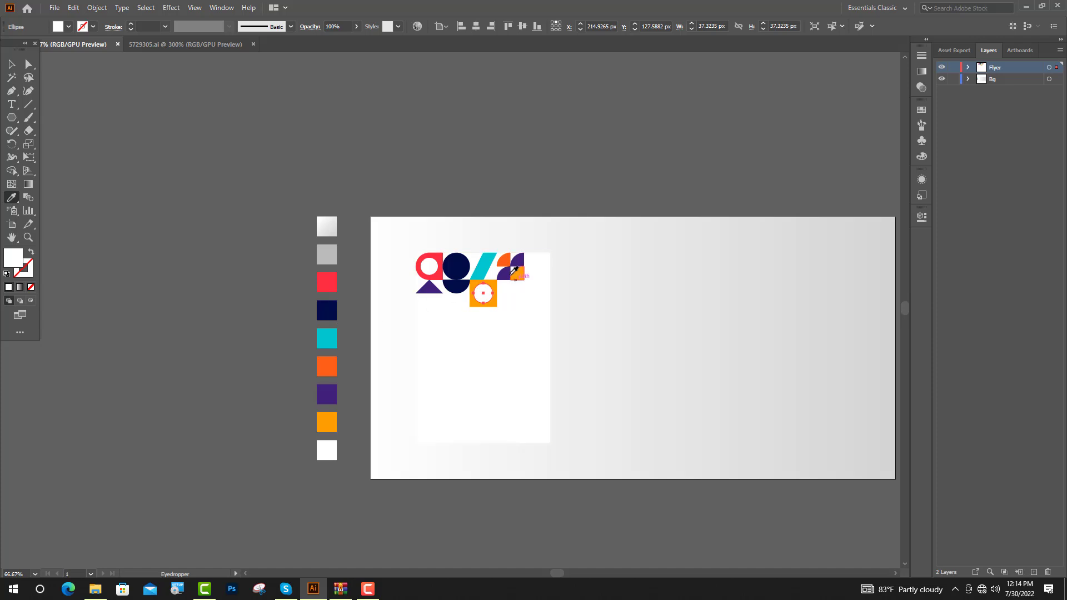
click(514, 271)
key(v)
Step: Duplicate the purple triangle and the navy half circle together directly below themselves
key(ctrl+plus)
key(ctrl+plus)
key(ctrl+plus)
key(ctrl+plus)
click(172, 293)
shift+click(253, 298)
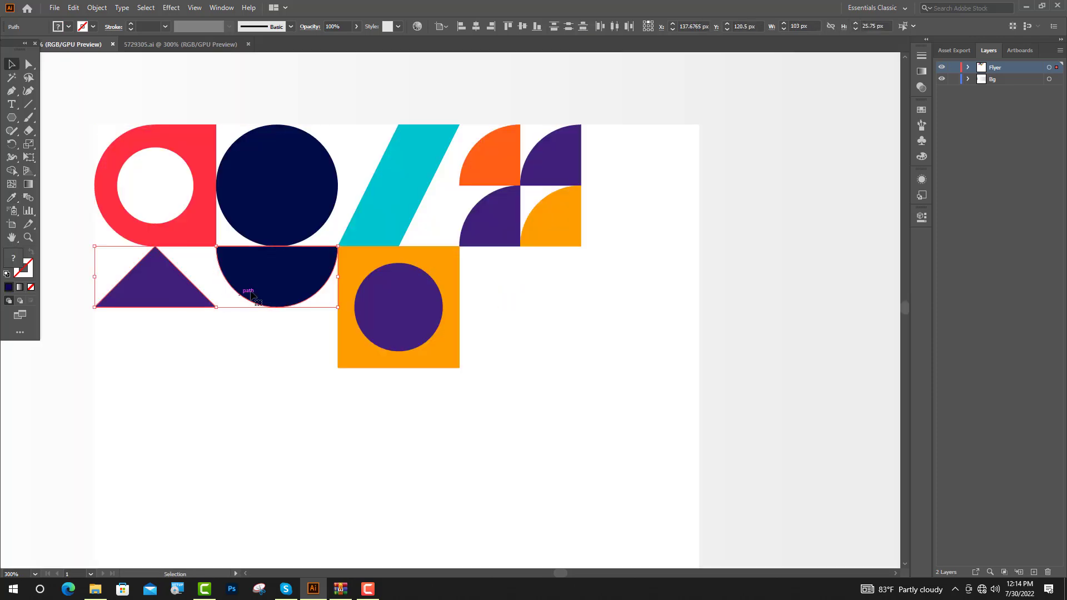
drag(253, 297, 253, 358)
key(ctrl+minus)
click(84, 422)
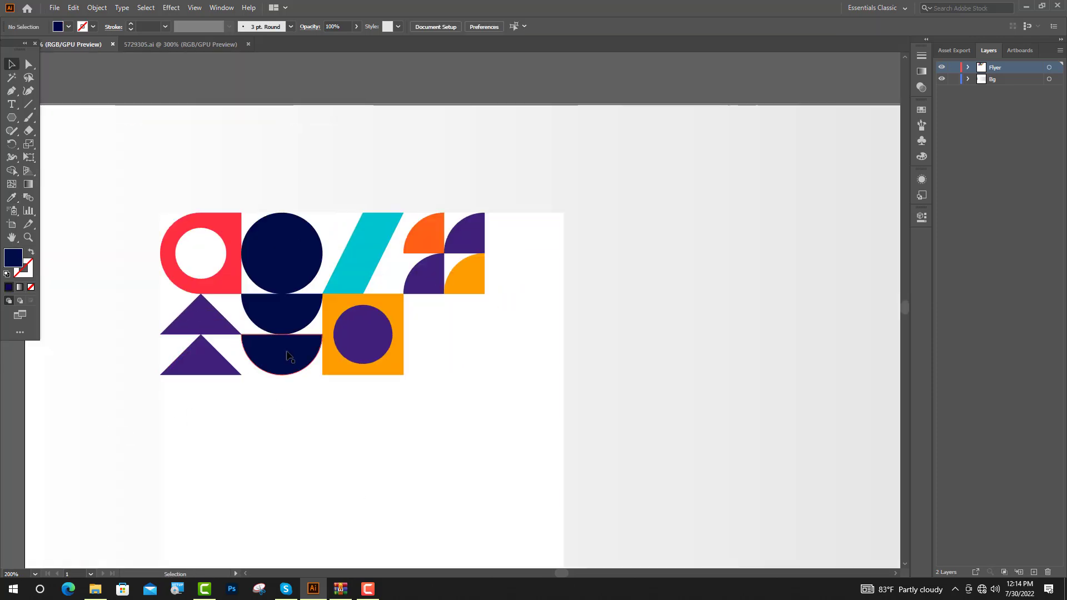
Step: Fill the lower triangle with the orange sampled from the quarter circle block
scroll(289, 357, down, 1)
click(198, 333)
key(i)
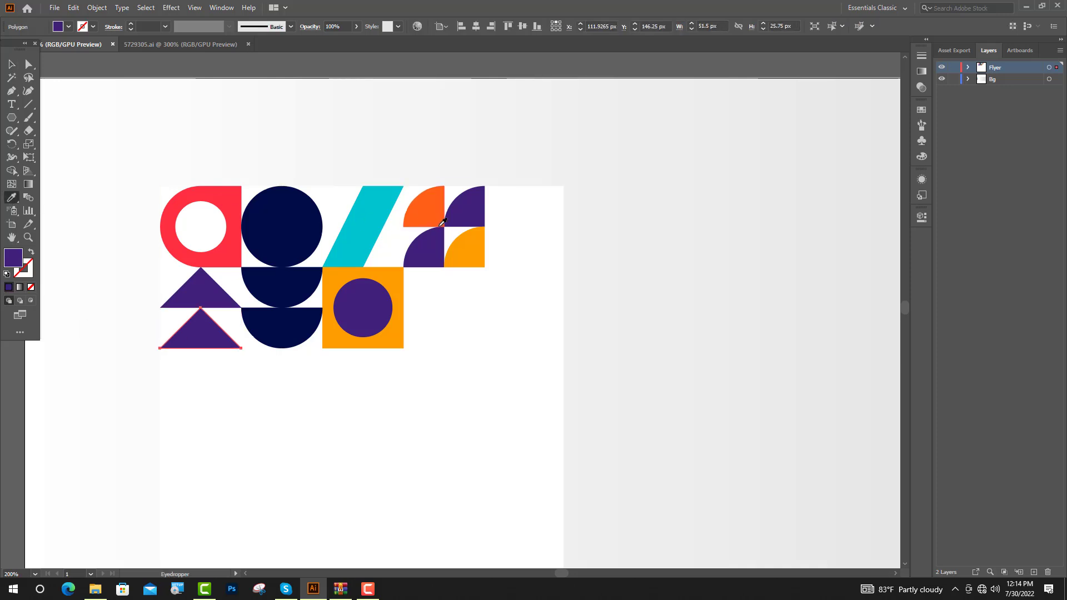
click(442, 223)
key(v)
Step: Fill the lower half circle with the red of the first shape and clear the selection
click(282, 330)
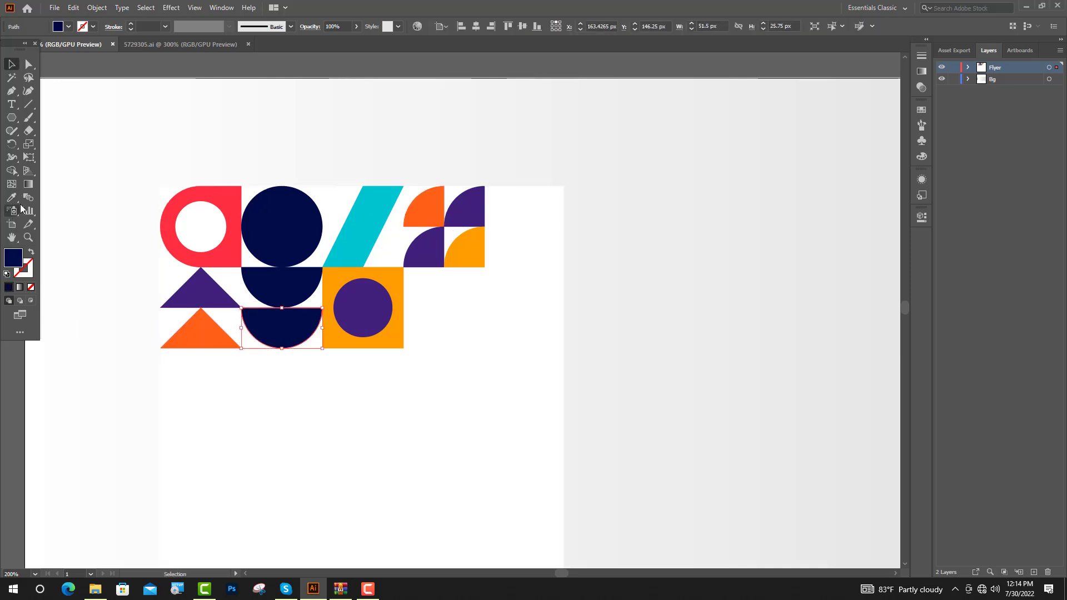
click(11, 197)
click(236, 198)
key(v)
key(ctrl+shift+a)
Step: Copy the orange quarter circle to below the orange triangle and reflect the copy about the vertical axis
drag(429, 215, 164, 281)
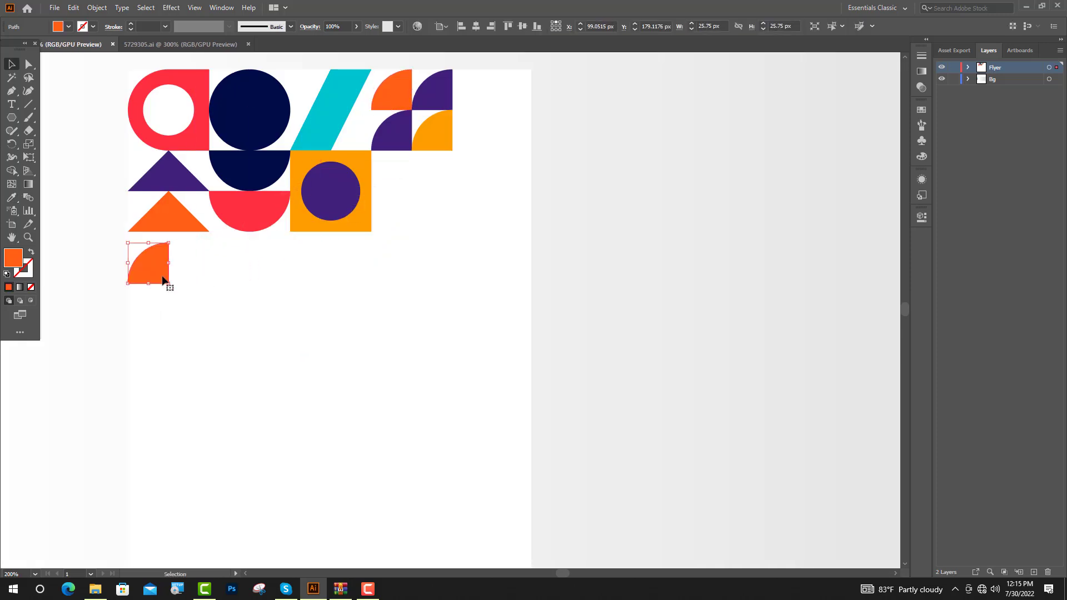
key(ctrl+=)
right_click(152, 299)
mouse_move(262, 473)
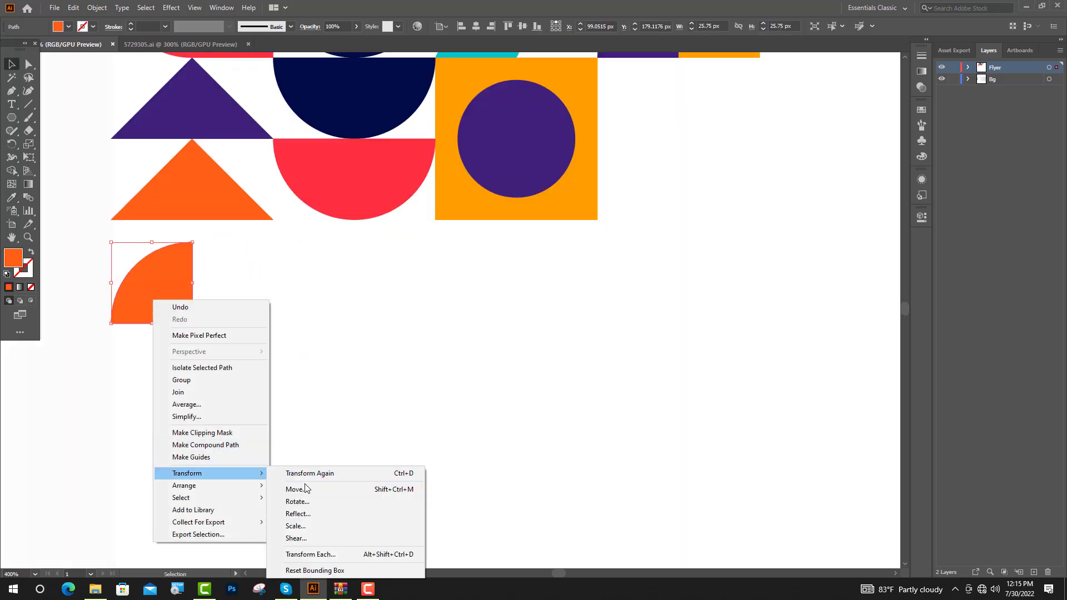
click(298, 513)
click(493, 359)
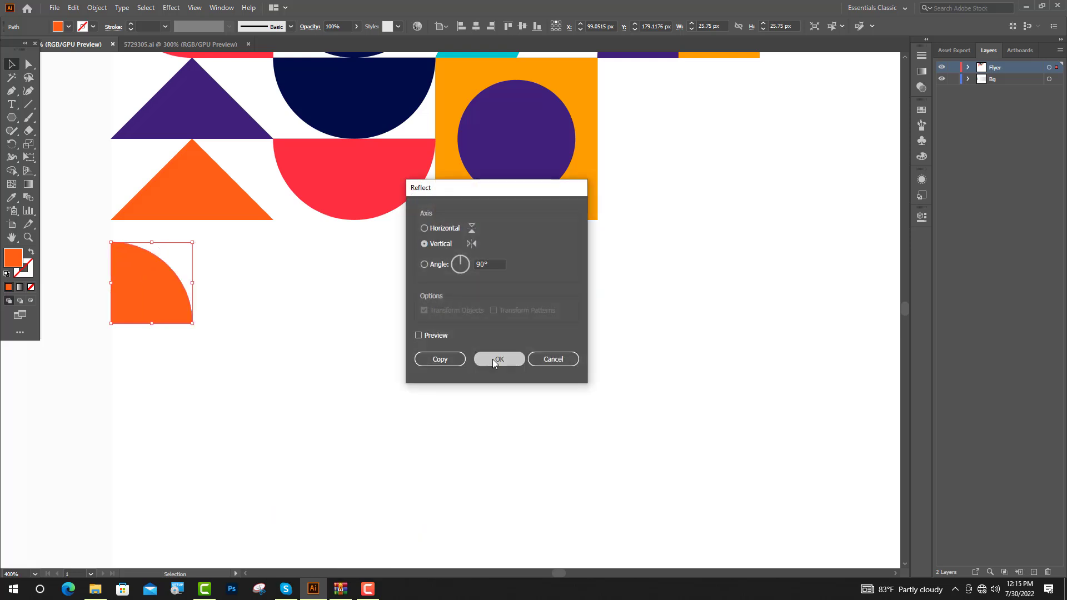
Step: Move the reflected quarter circle up against the orange triangle's base and fill it with the parallelogram's turquoise
key(ctrl+=)
drag(128, 358, 130, 319)
key(ctrl+minus)
key(ctrl+minus)
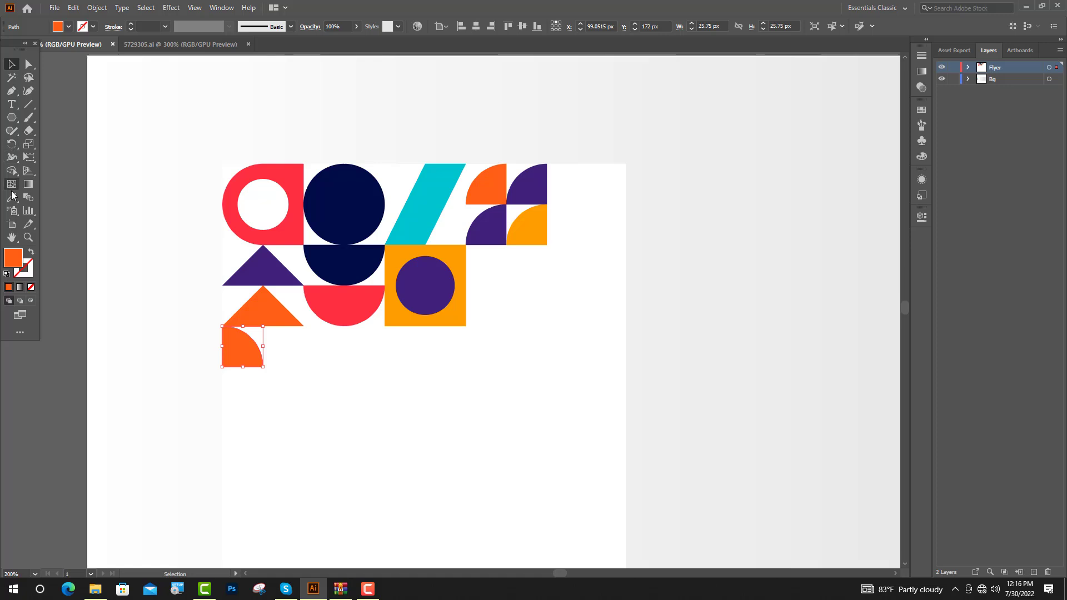
click(12, 192)
click(431, 207)
Step: Create a copy of the turquoise quarter circle reflected about the vertical axis
key(ctrl+=)
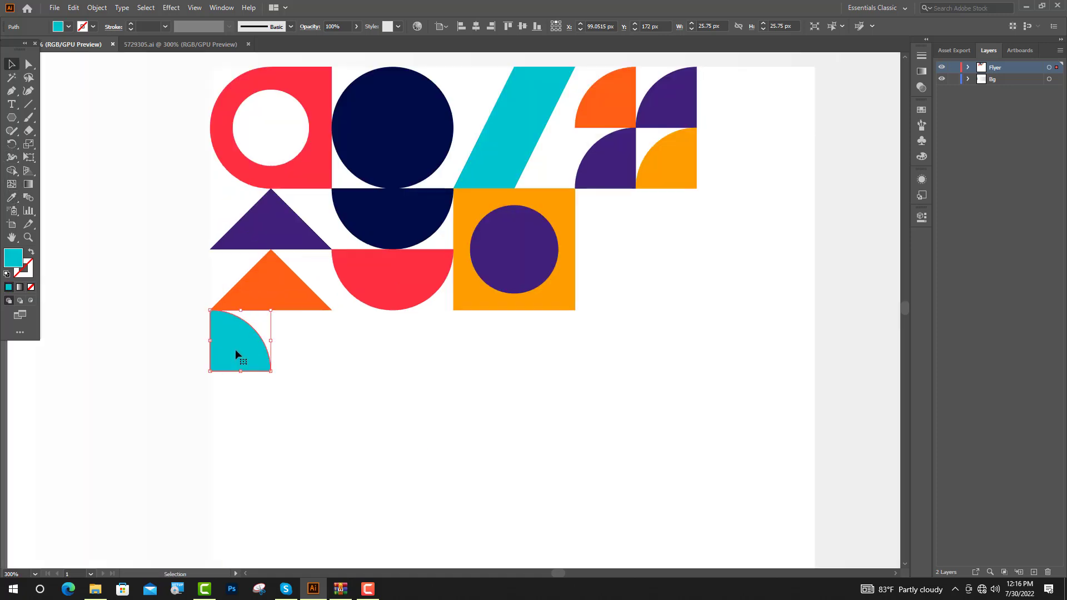
right_click(236, 354)
mouse_move(333, 273)
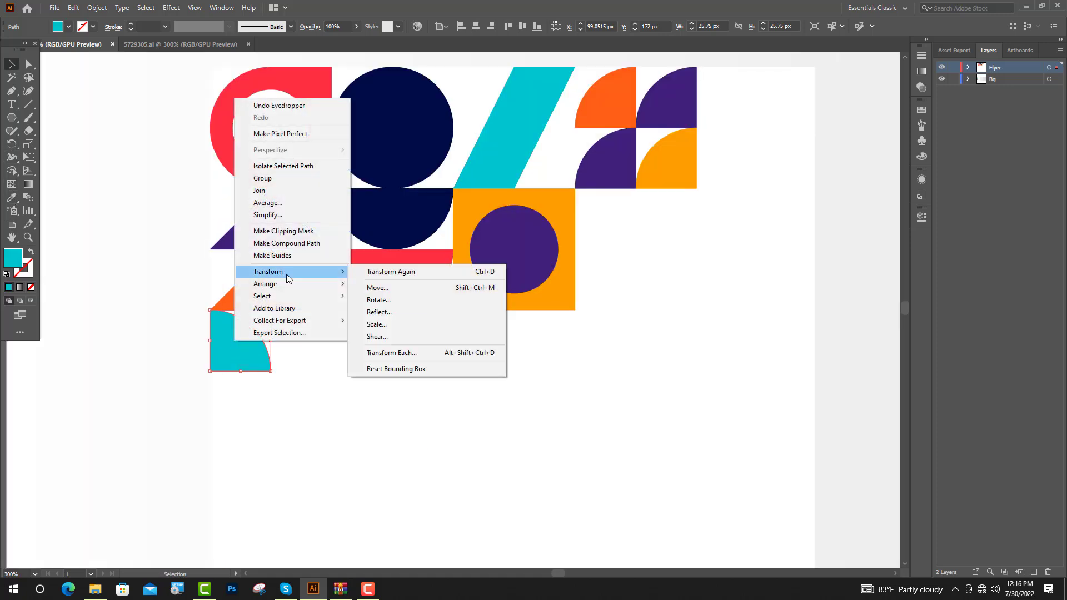
click(376, 313)
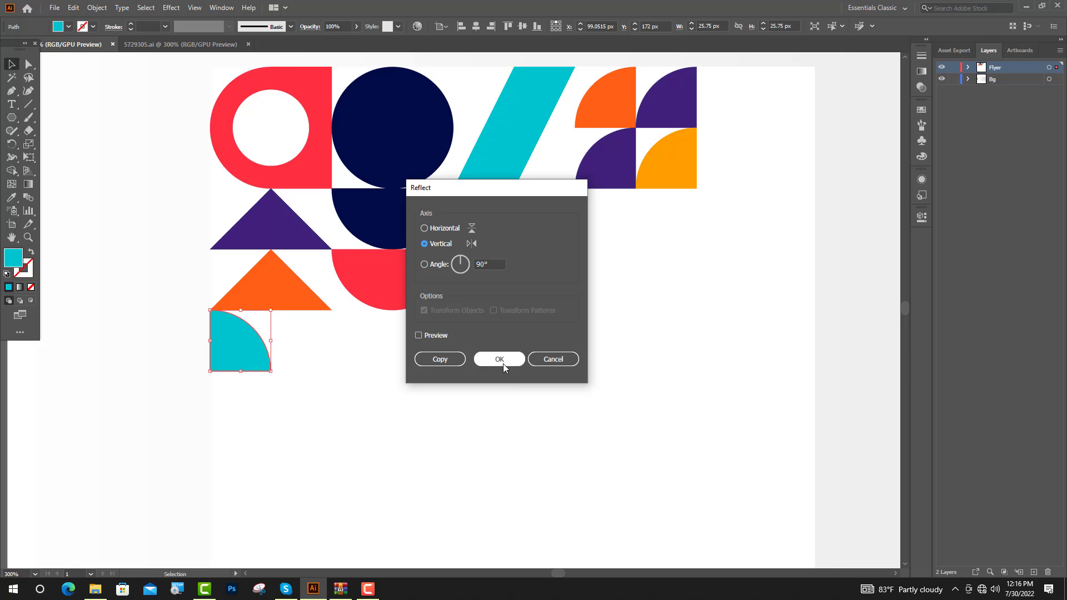
click(439, 359)
click(424, 369)
Step: Move the reflected turquoise copy to the right of the original so their edges meet below the orange triangle
key(ctrl+=)
key(ctrl+=)
click(260, 360)
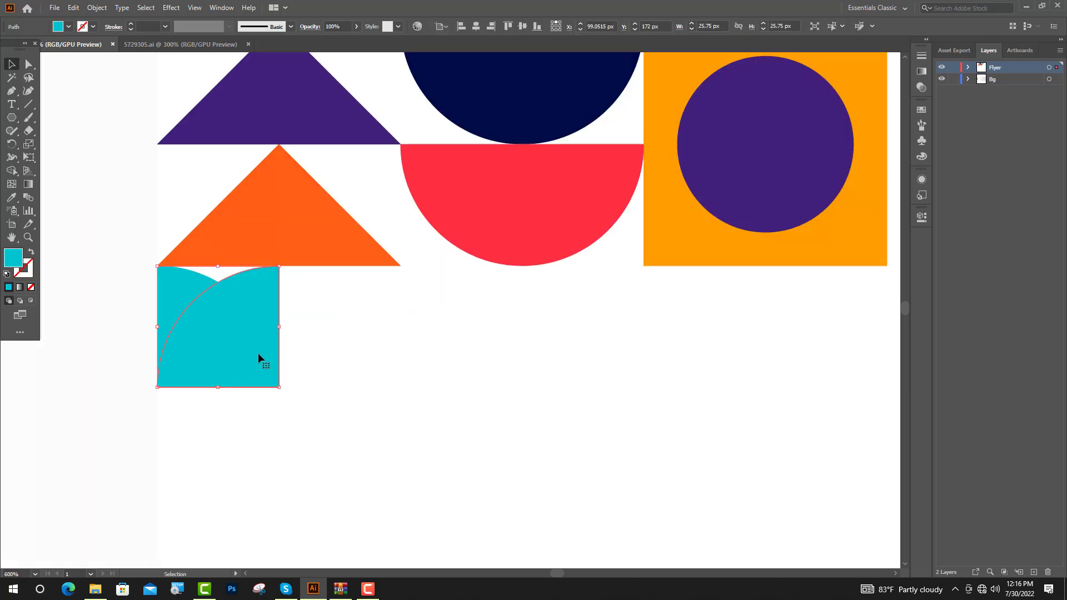
drag(259, 360, 384, 360)
click(305, 407)
Step: Duplicate the left turquoise quarter circle directly below itself
scroll(305, 407, down, 1)
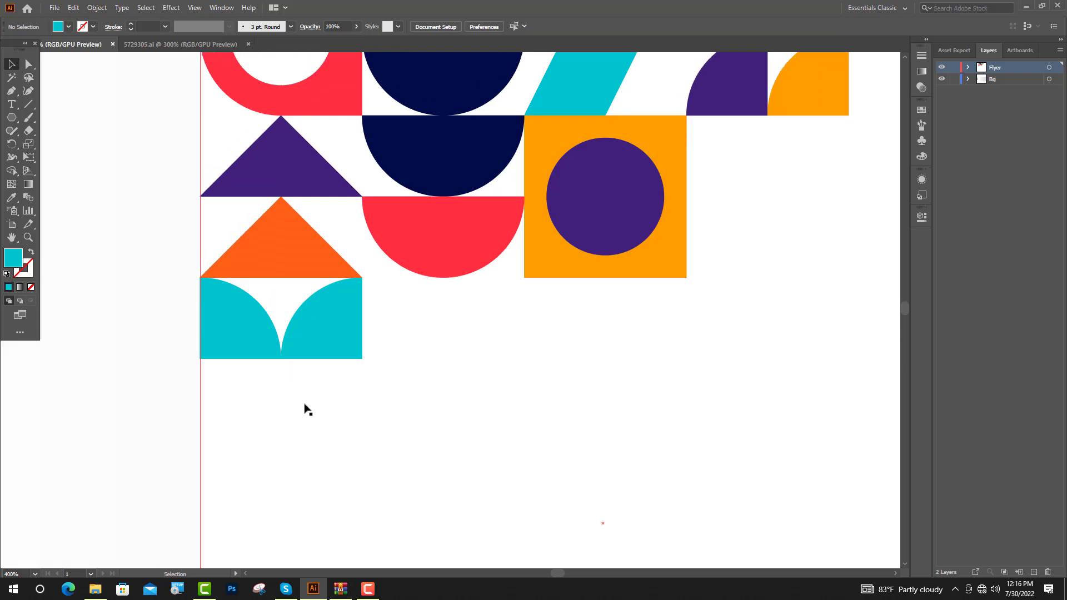
scroll(281, 409, up, 2)
drag(239, 294, 224, 449)
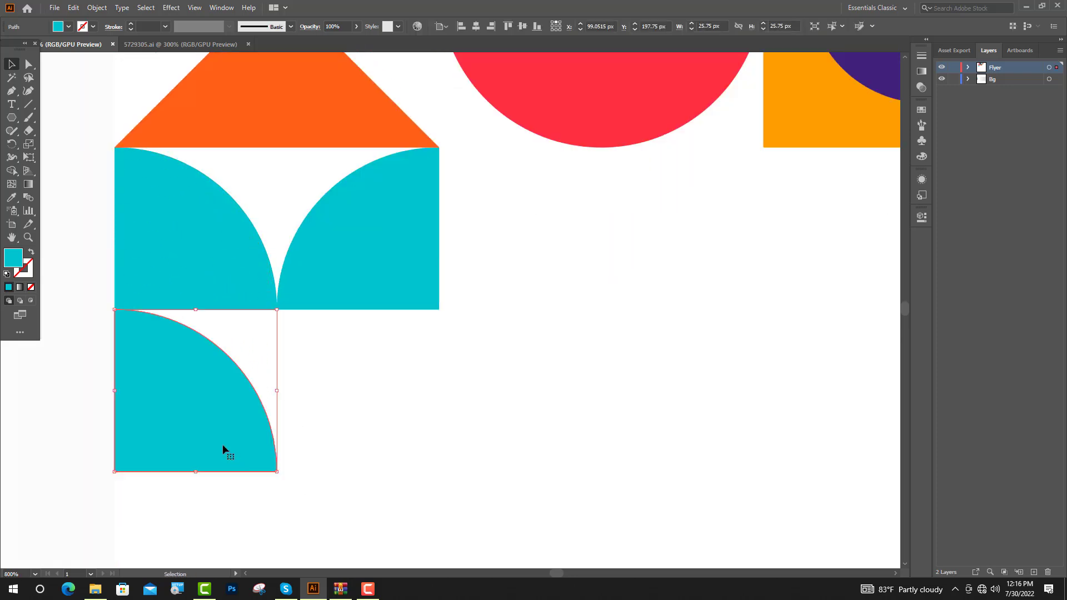
Step: Reflect the lower turquoise quarter circle about the vertical axis and then about the horizontal axis
right_click(214, 383)
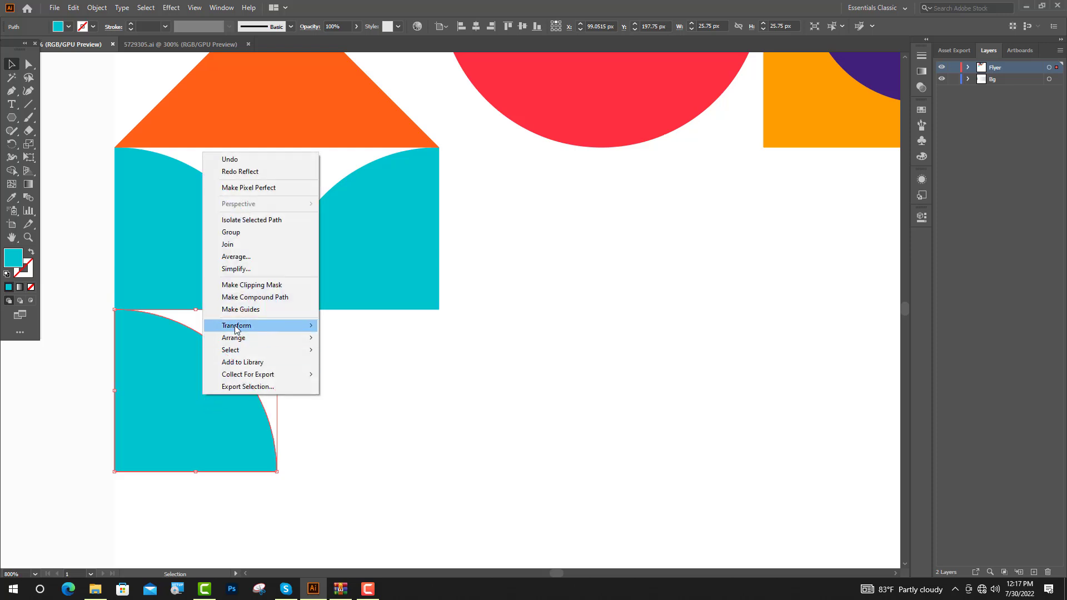
mouse_move(267, 326)
click(347, 365)
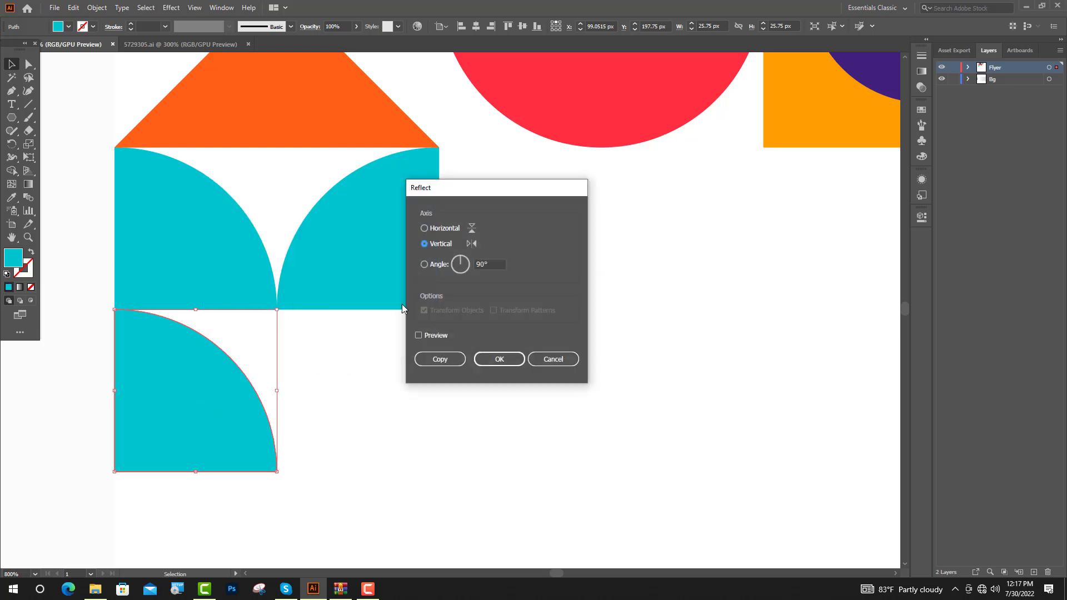
click(492, 362)
right_click(238, 345)
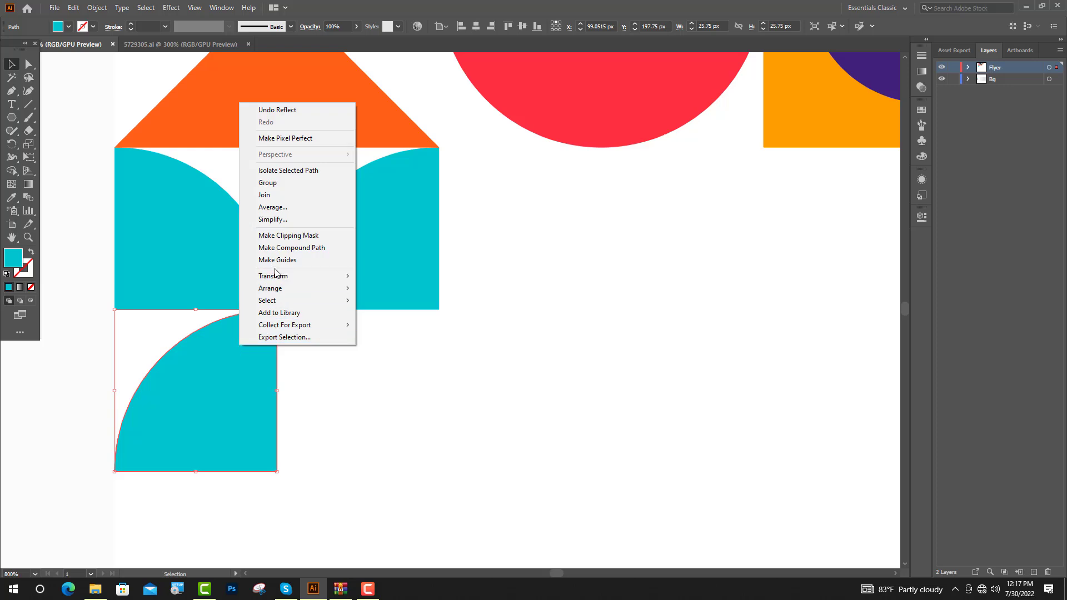
mouse_move(281, 278)
click(378, 316)
click(499, 359)
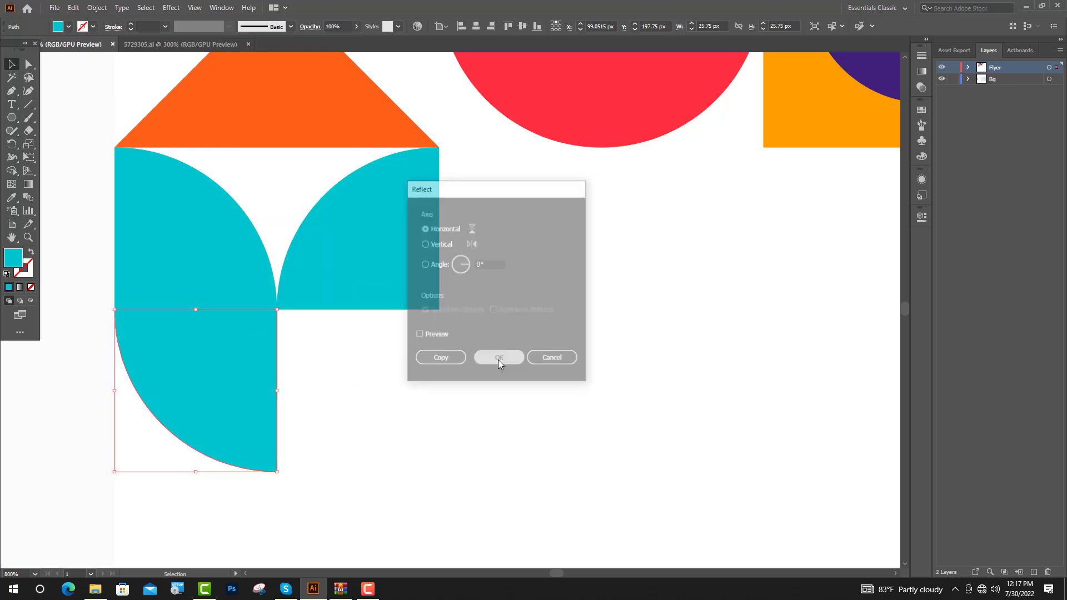
Step: Make a copy of the lower turquoise quarter circle reflected about the vertical axis and place it directly to its right
scroll(242, 429, down, 1)
right_click(239, 392)
mouse_move(295, 323)
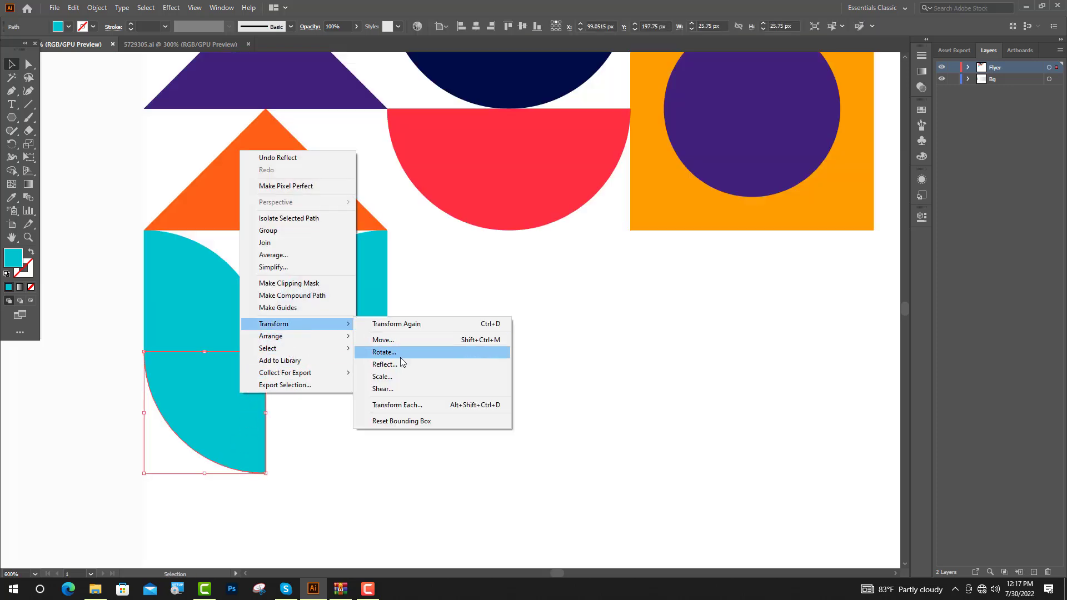
click(396, 362)
click(425, 244)
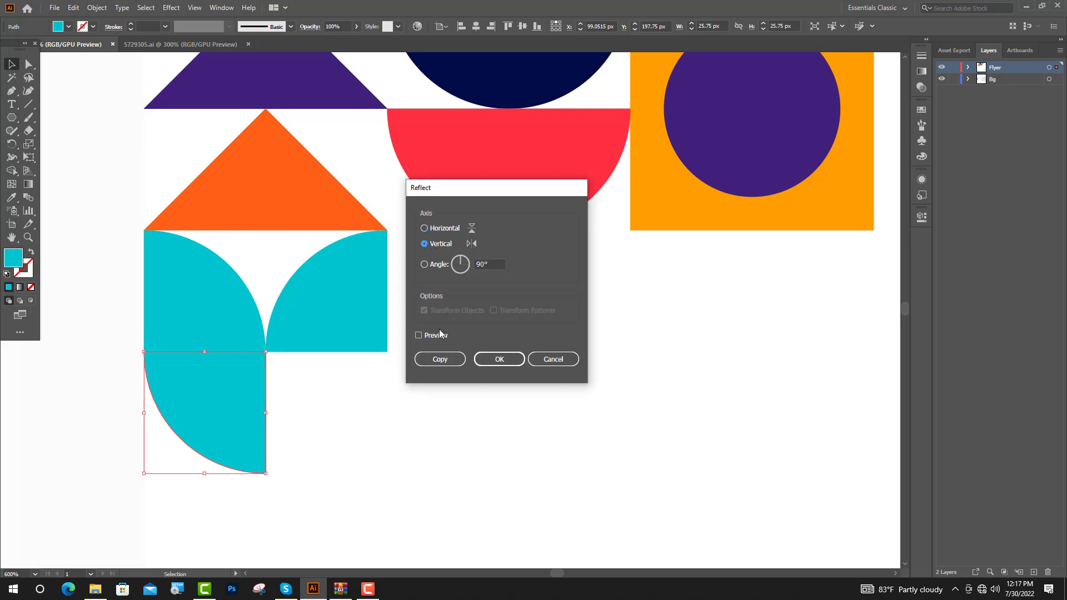
click(439, 359)
drag(218, 399, 339, 402)
key(ctrl+shift+a)
Step: Copy the orange quarter circle from the four-piece block to just below the red half circle, against the turquoise shape's right edge
scroll(339, 402, down, 3)
scroll(241, 436, up, 1)
key(ctrl+equal)
click(454, 222)
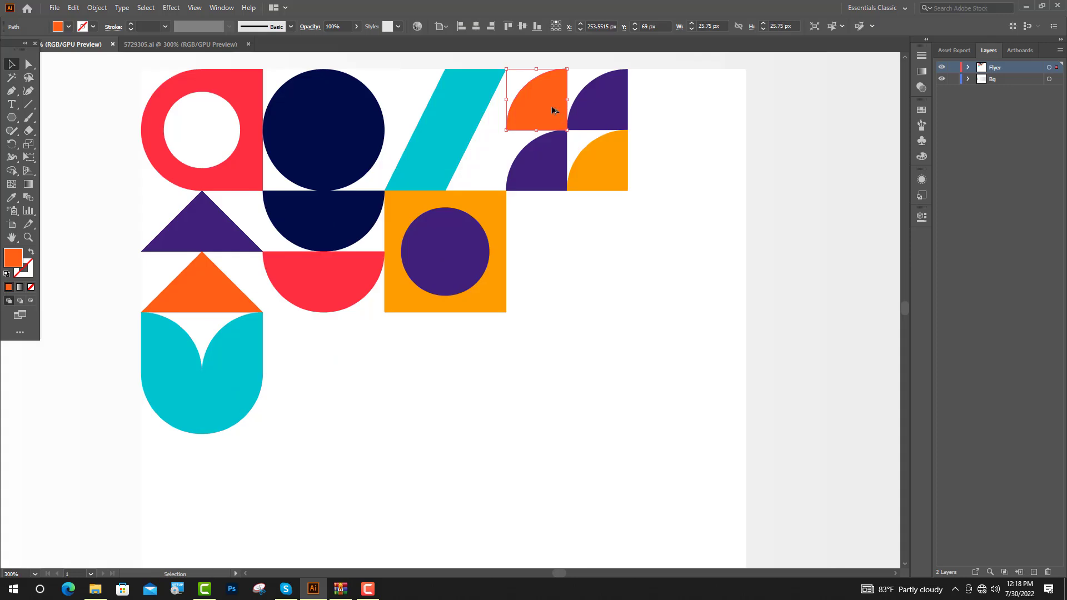
drag(454, 223, 339, 368)
drag(383, 325, 326, 348)
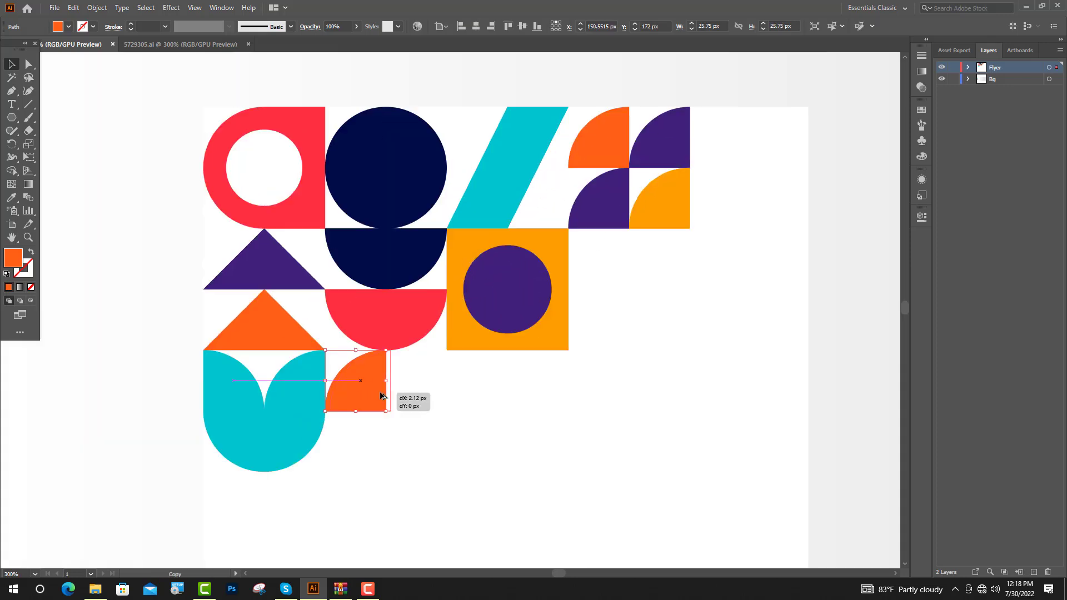
Step: Duplicate the orange quarter circle to its right, then duplicate the pair directly below to form a two-by-two block
drag(379, 391, 412, 391)
drag(391, 396, 386, 448)
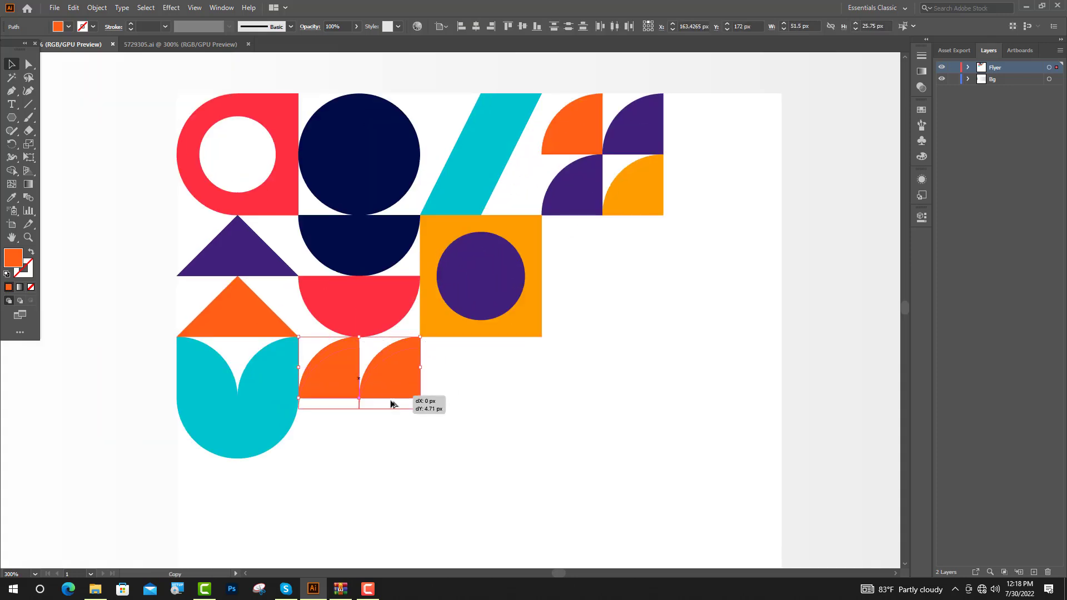
key(ctrl+minus)
key(ctrl+minus)
click(472, 319)
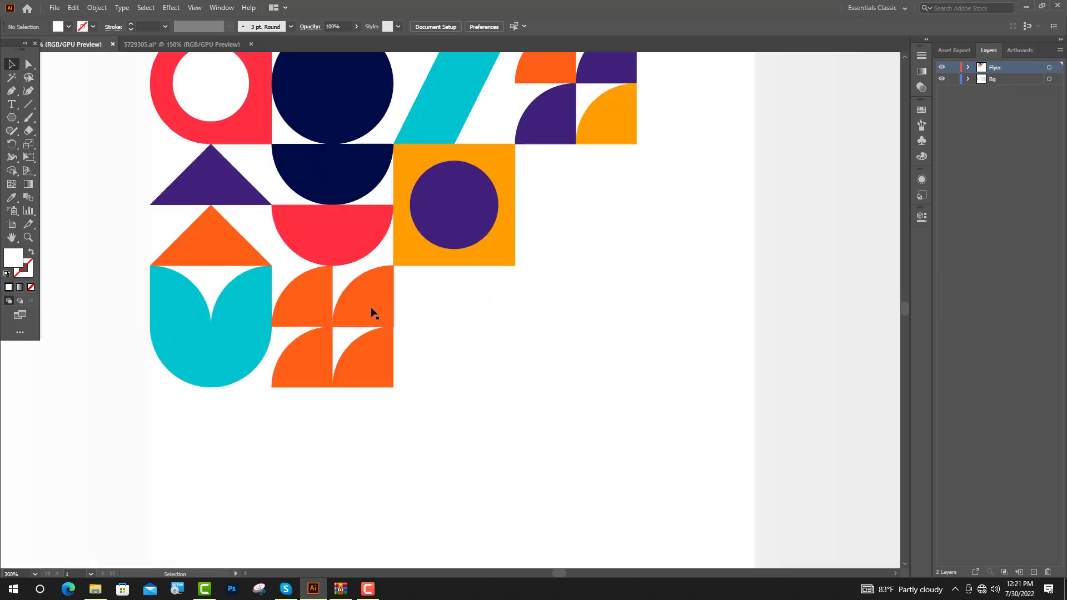
Step: Fill the new block's upper-right quarter circle with the square's yellow-orange and its lower-left one with the inner circle's purple
click(364, 311)
key(i)
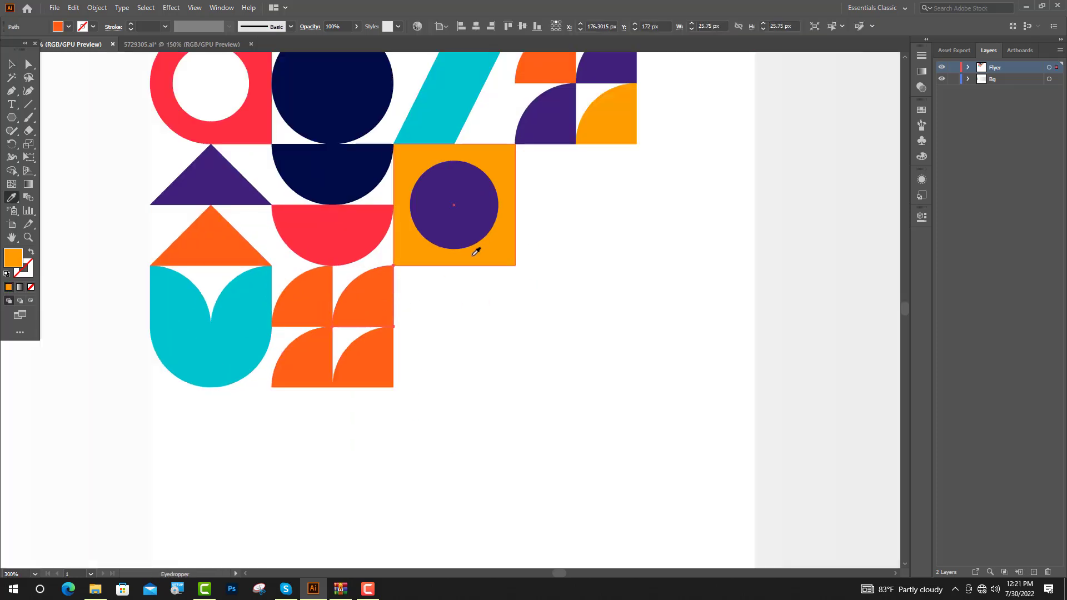
click(475, 251)
key(v)
click(302, 357)
click(11, 198)
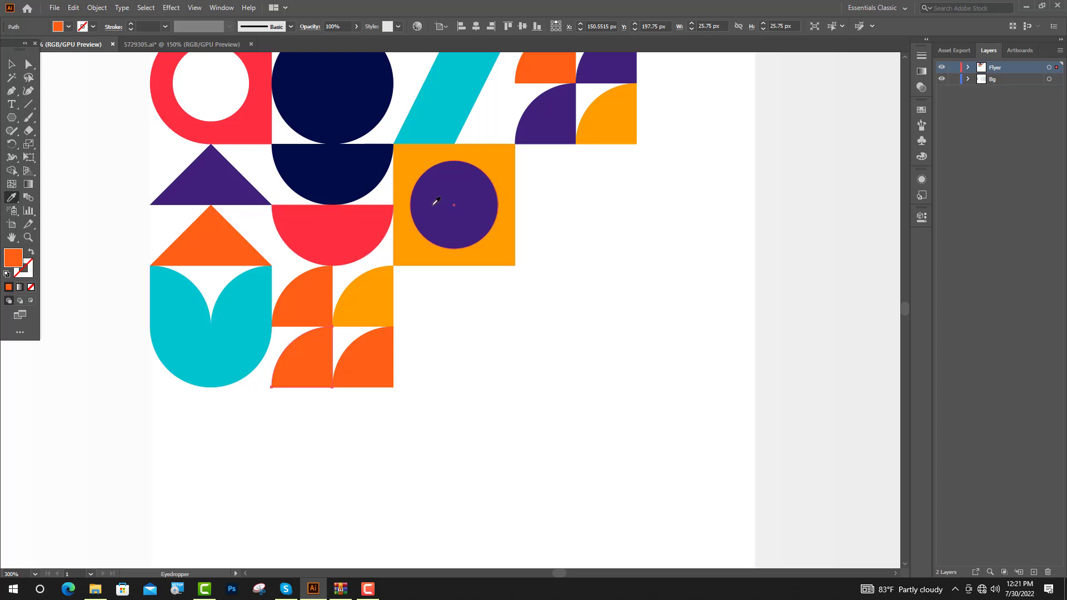
click(467, 201)
key(v)
Step: Fill the new block's upper-left and lower-right quarter circles with the navy of the half circle above
shift+click(376, 385)
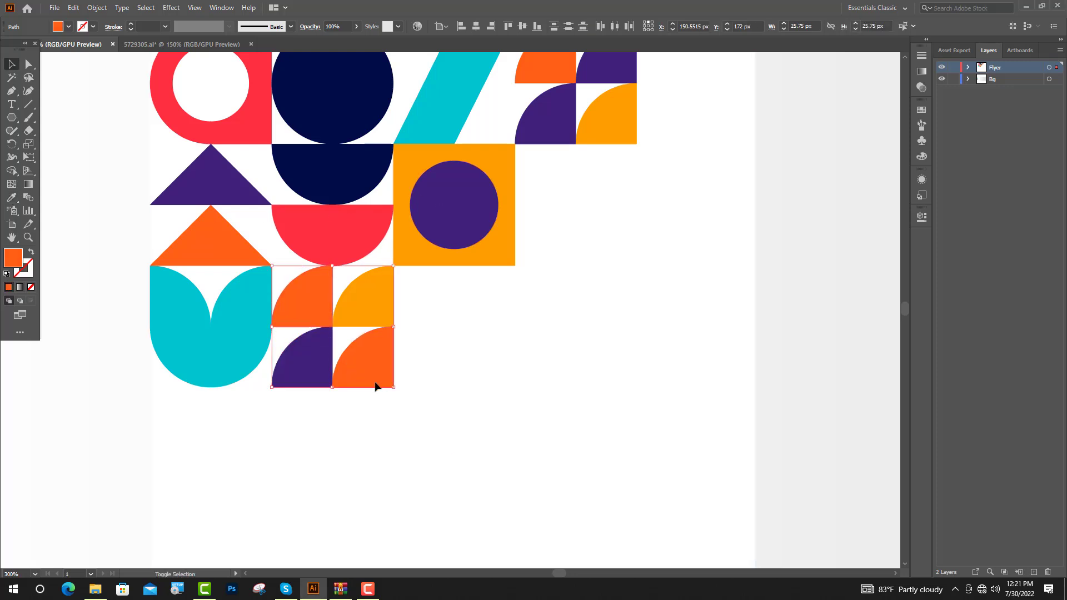
click(13, 199)
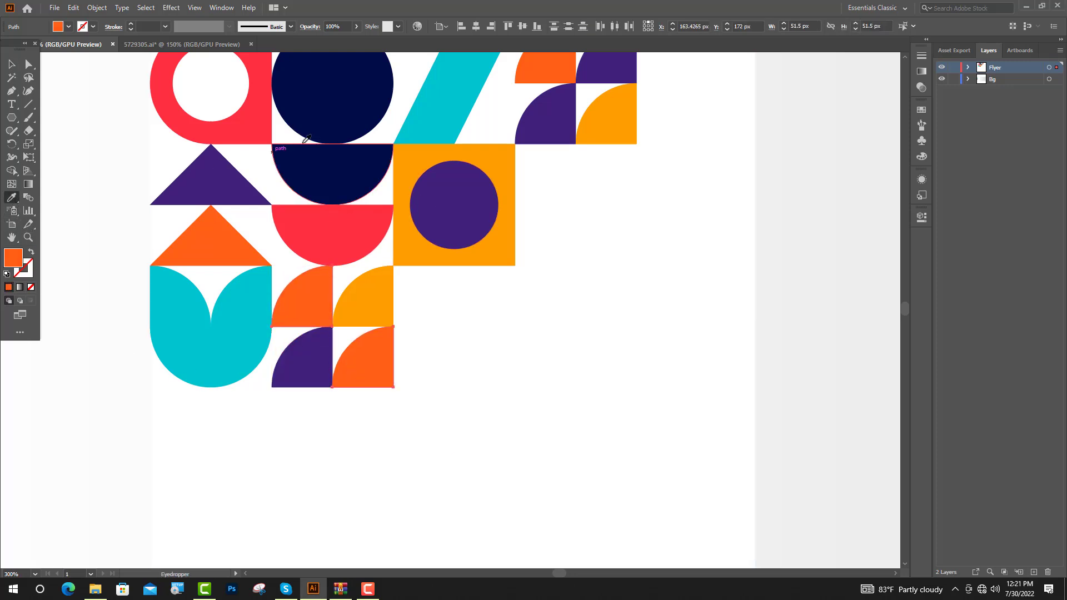
click(320, 155)
Step: Copy the red half circle to directly below the turquoise shape and fill the copy with navy
key(ctrl+minus)
key(v)
drag(363, 244, 284, 372)
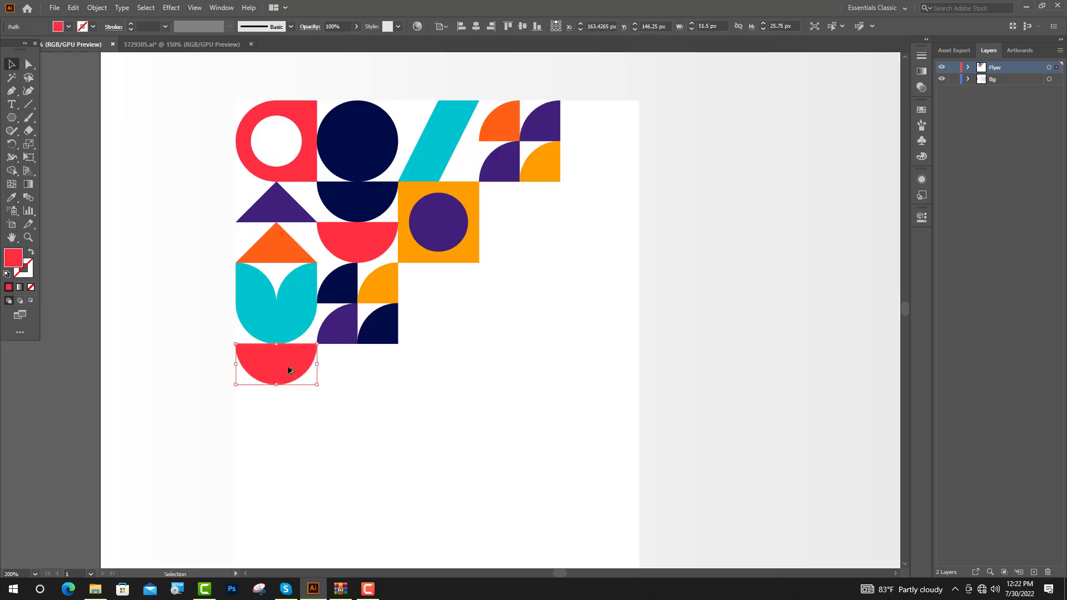
key(i)
click(340, 285)
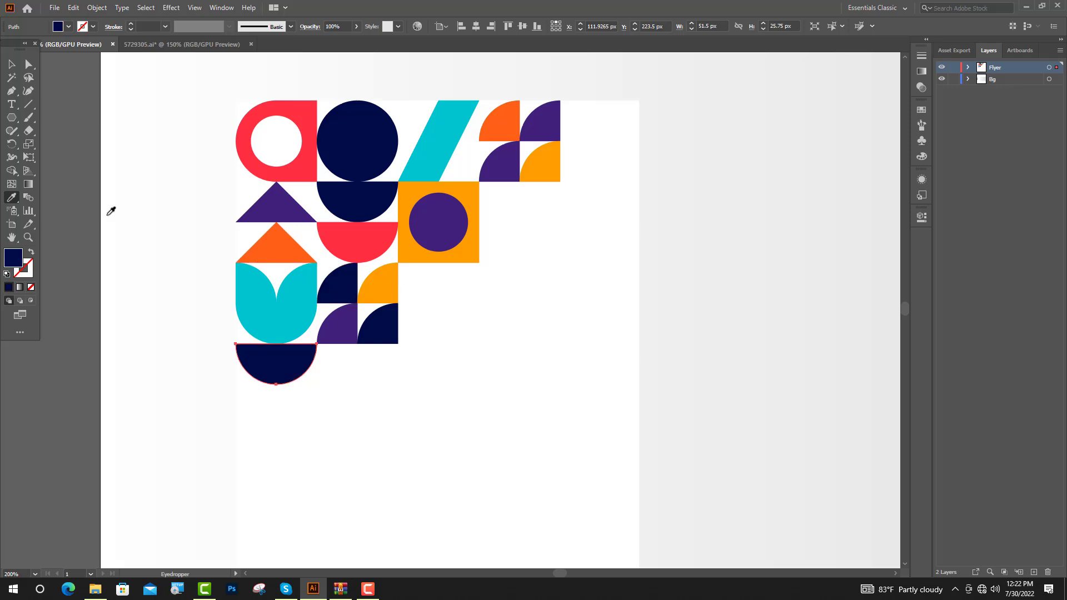
Step: Duplicate the lower navy half circle directly below itself and turn the copy upside down so the two curves touch
key(ctrl+plus)
key(ctrl+plus)
key(v)
drag(294, 289, 293, 367)
drag(361, 307, 217, 399)
Step: Copy the purple quarter circle to below the lowest navy half circle, turned so its right-angle corner is at the upper left
key(ctrl+minus)
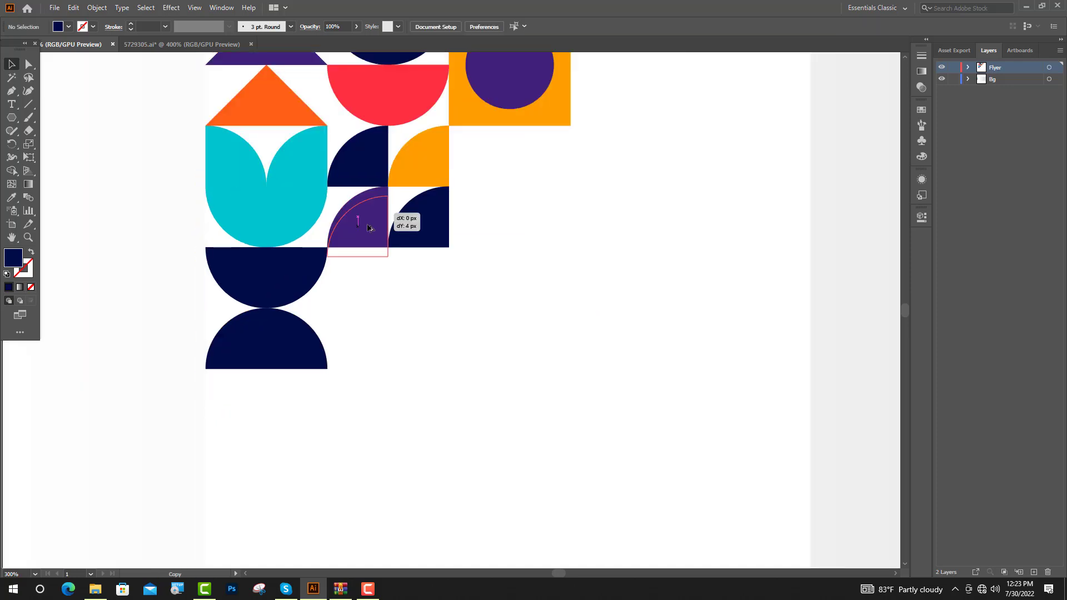
drag(357, 222, 217, 436)
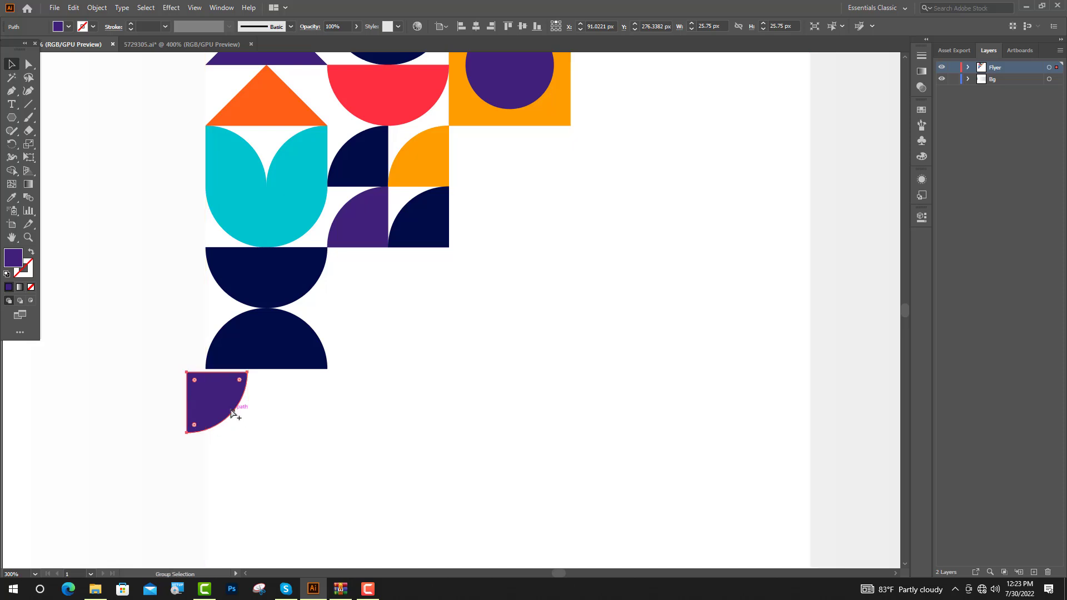
key(ctrl+plus)
key(ctrl+plus)
Step: Reflect the copied purple quarter circle about the vertical axis and align it under the left half of the navy half circle
right_click(233, 374)
mouse_move(322, 306)
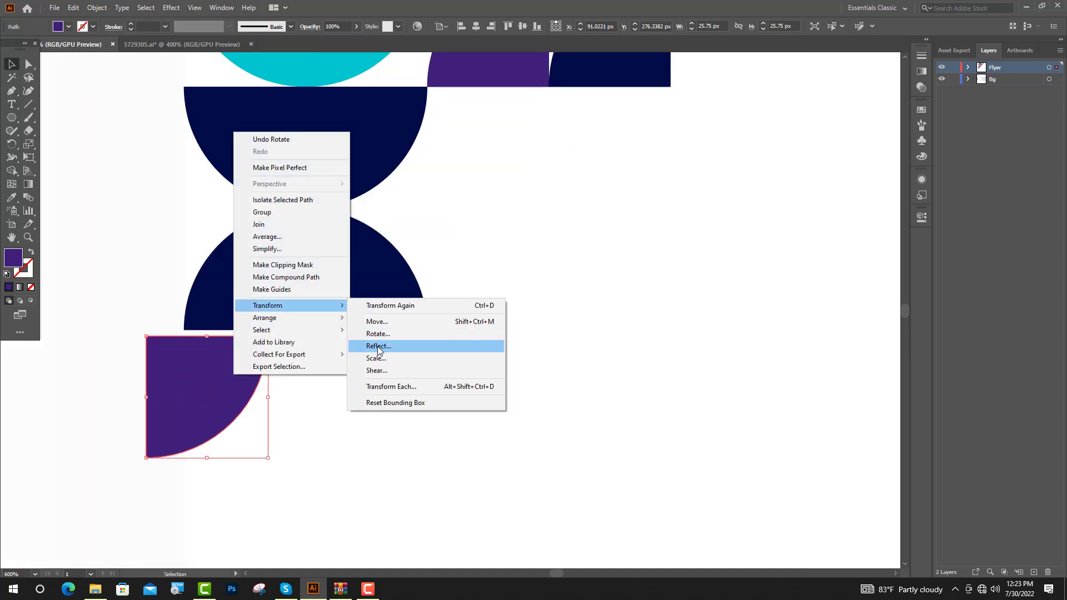
click(378, 346)
click(488, 360)
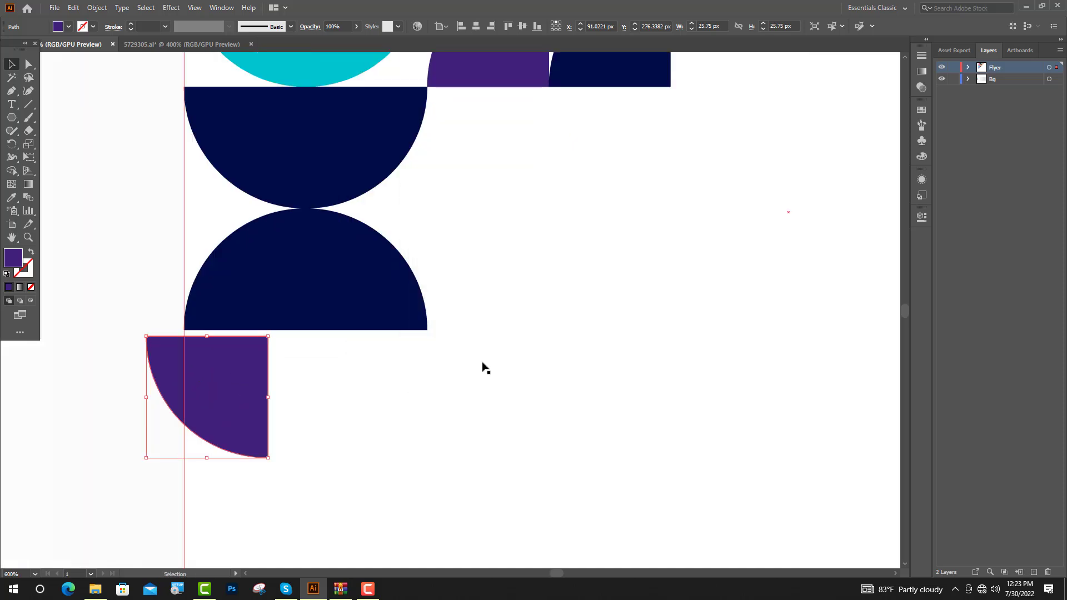
drag(246, 396, 284, 396)
Step: Recolour the lowest quarter circle with the turquoise swatch and the half circle above it with the orange swatch
key(ctrl+minus)
key(ctrl+minus)
key(ctrl+minus)
key(ctrl+minus)
click(14, 198)
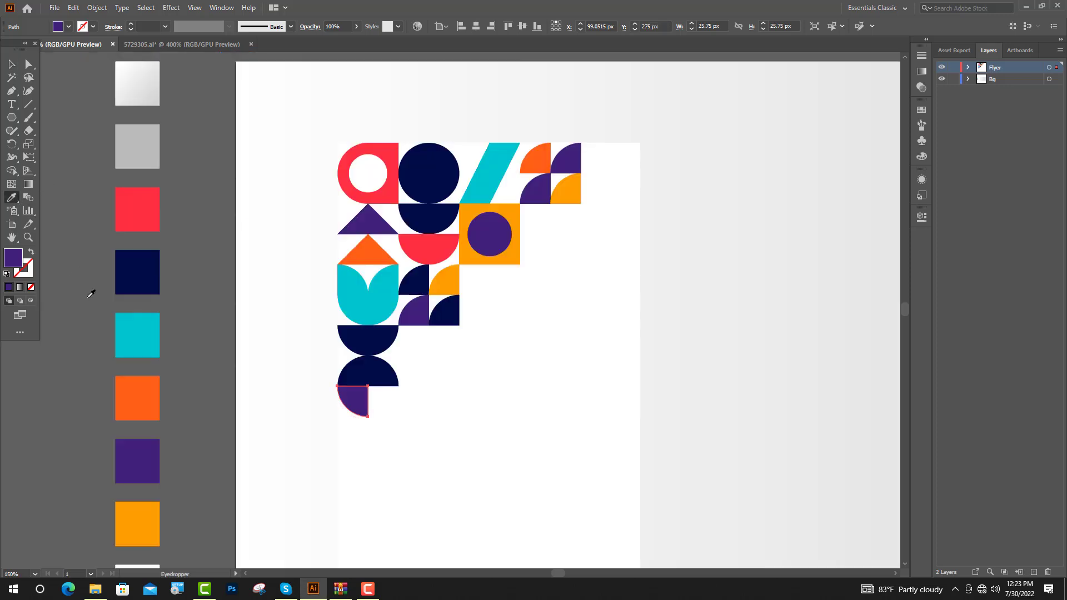
click(137, 335)
ctrl+click(368, 371)
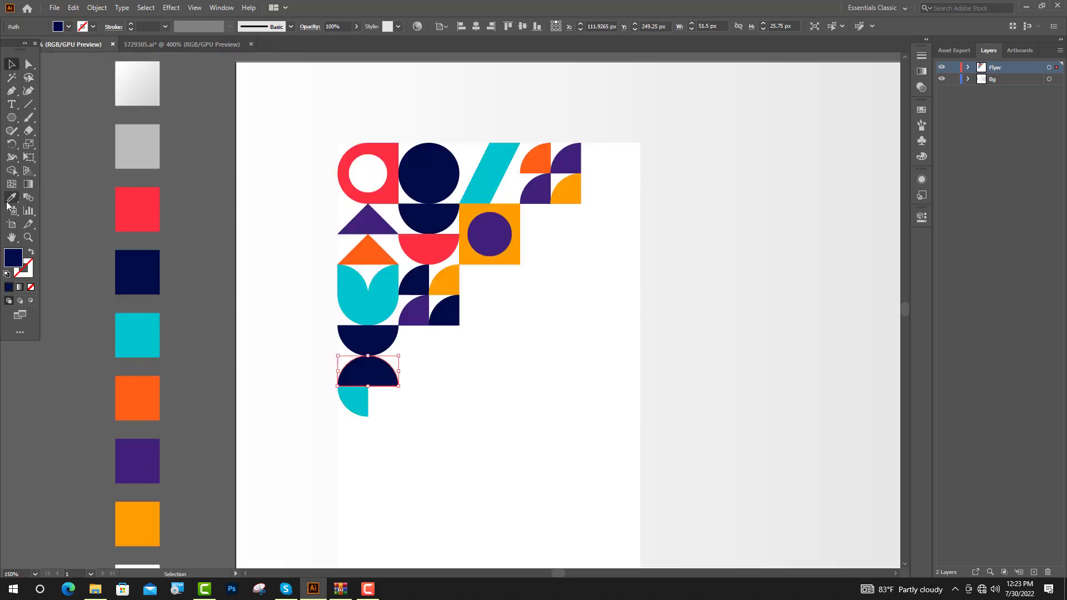
click(142, 379)
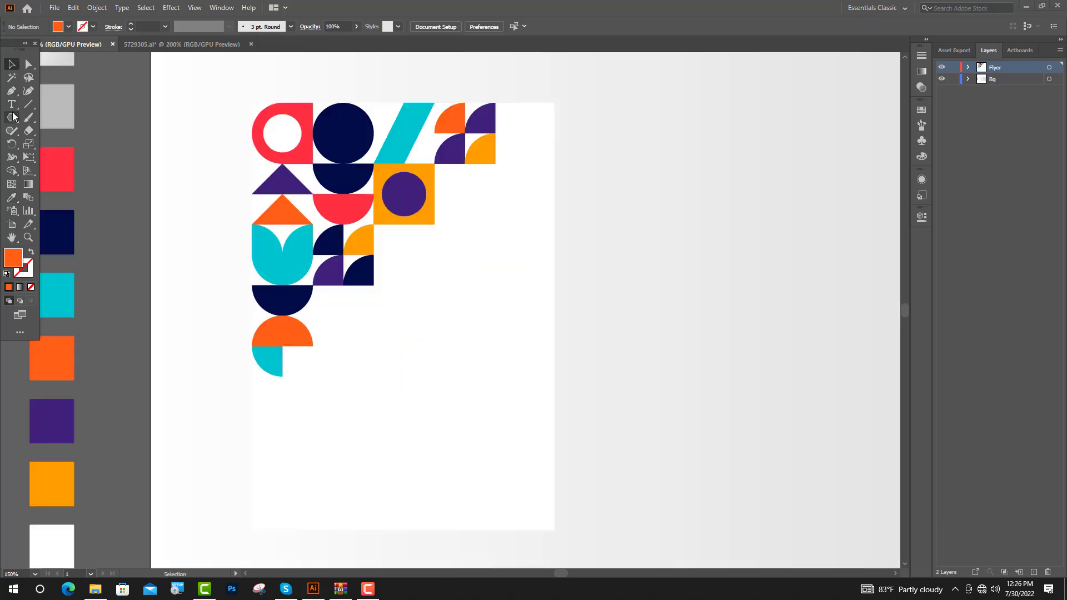
Step: Draw a rectangle 154 px wide and 157 px high starting at the lower-left corner of the yellow-orange square
drag(11, 117, 50, 119)
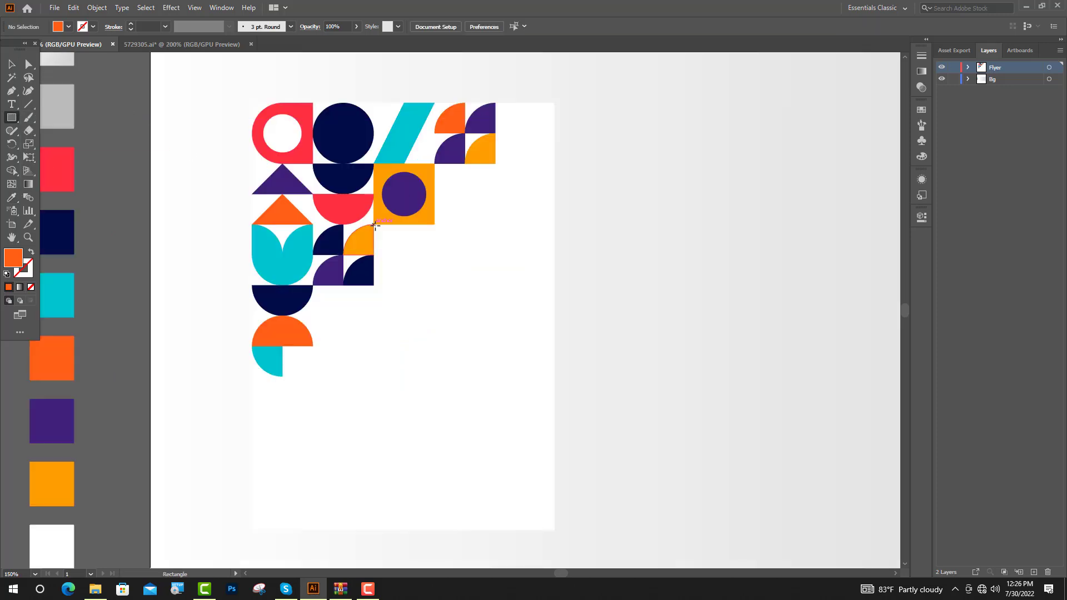
click(375, 225)
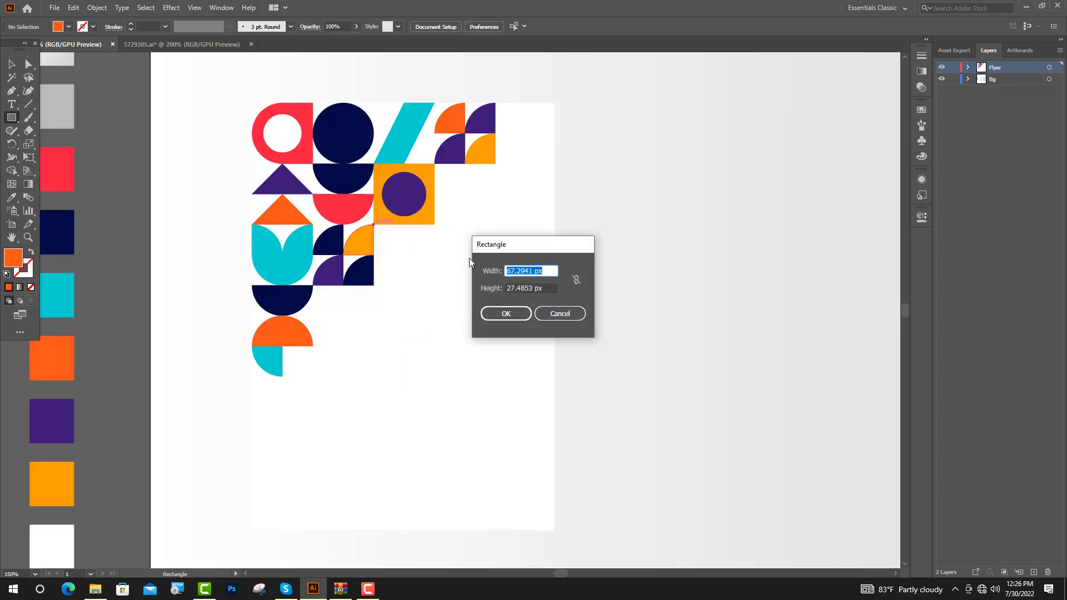
text(154)
click(531, 288)
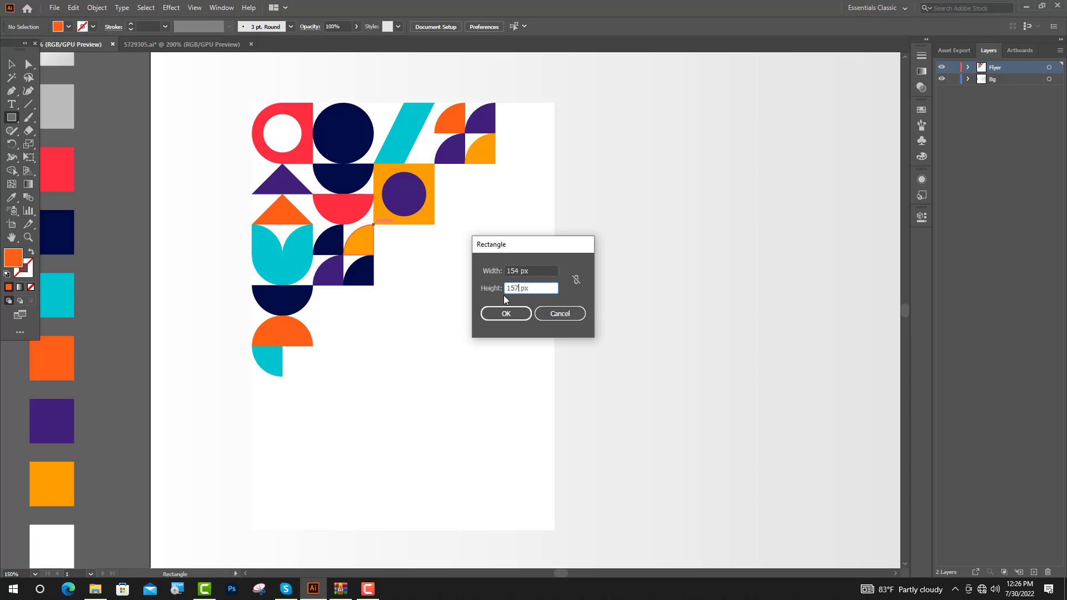
key(Return)
Step: Fill the large rectangle with the palette's navy and deselect it
key(ctrl+minus)
key(ctrl+minus)
key(v)
click(14, 201)
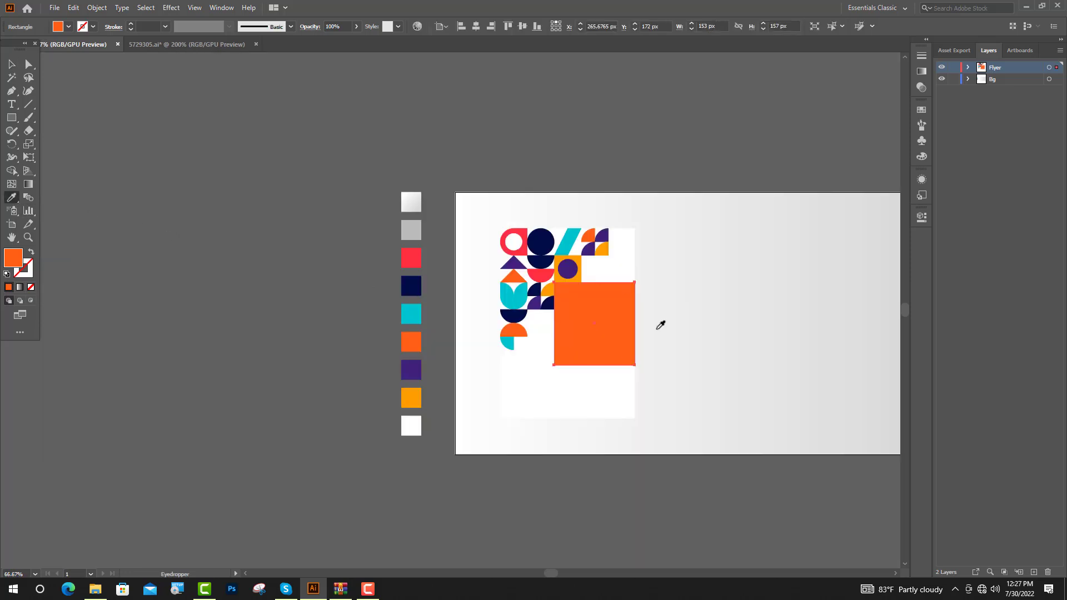
key(ctrl+plus)
key(ctrl+plus)
click(465, 182)
key(v)
key(ctrl+shift+a)
Step: Add a point text near the top of the navy rectangle and set its font to Poppins Bold
key(ctrl+plus)
key(ctrl+plus)
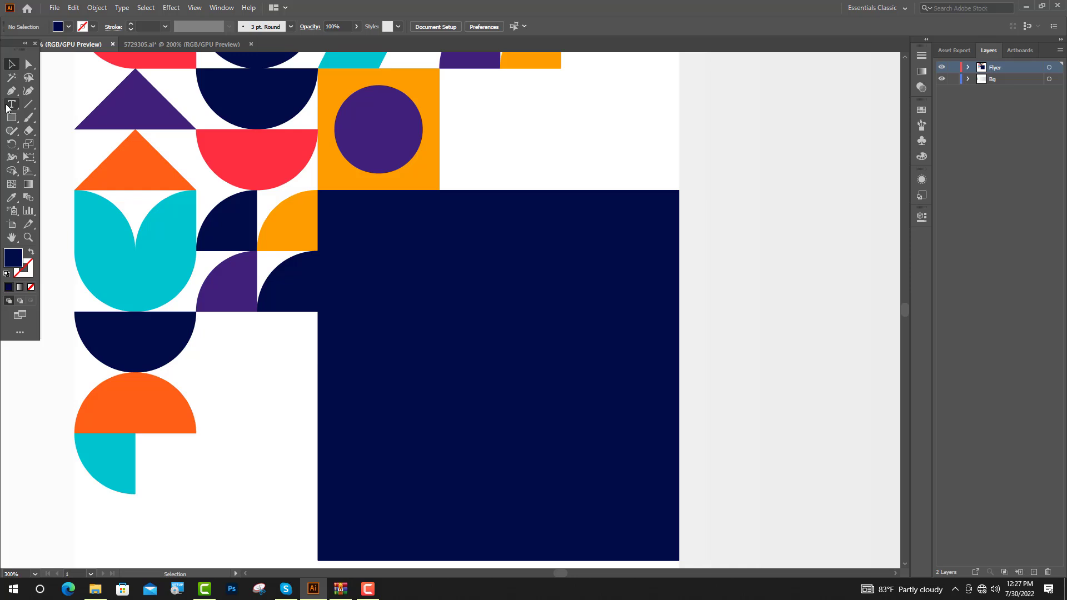
click(10, 105)
click(365, 229)
click(404, 22)
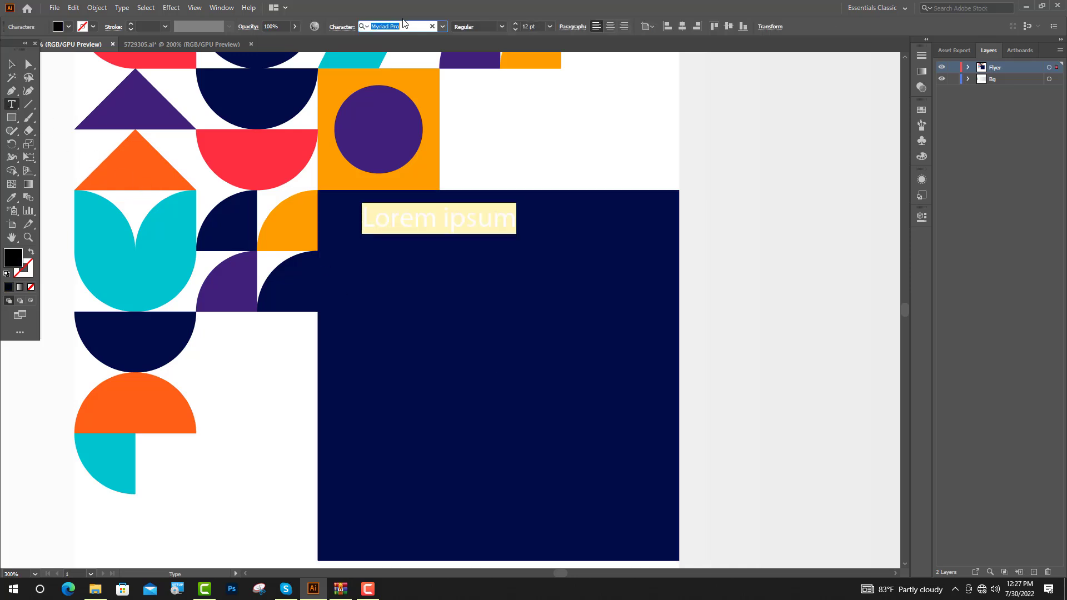
text(Po)
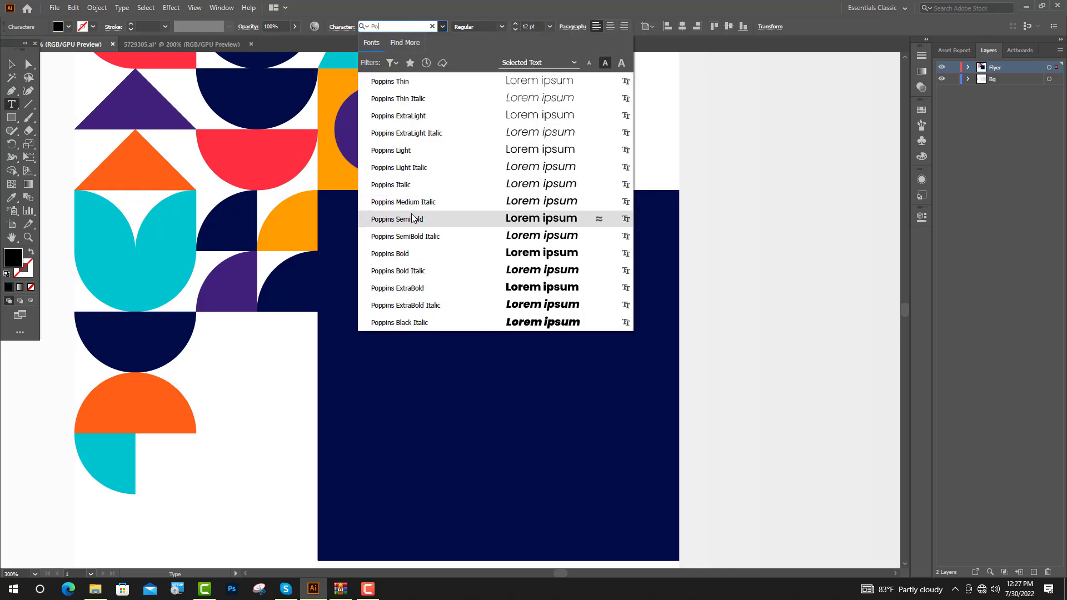
click(422, 219)
click(503, 27)
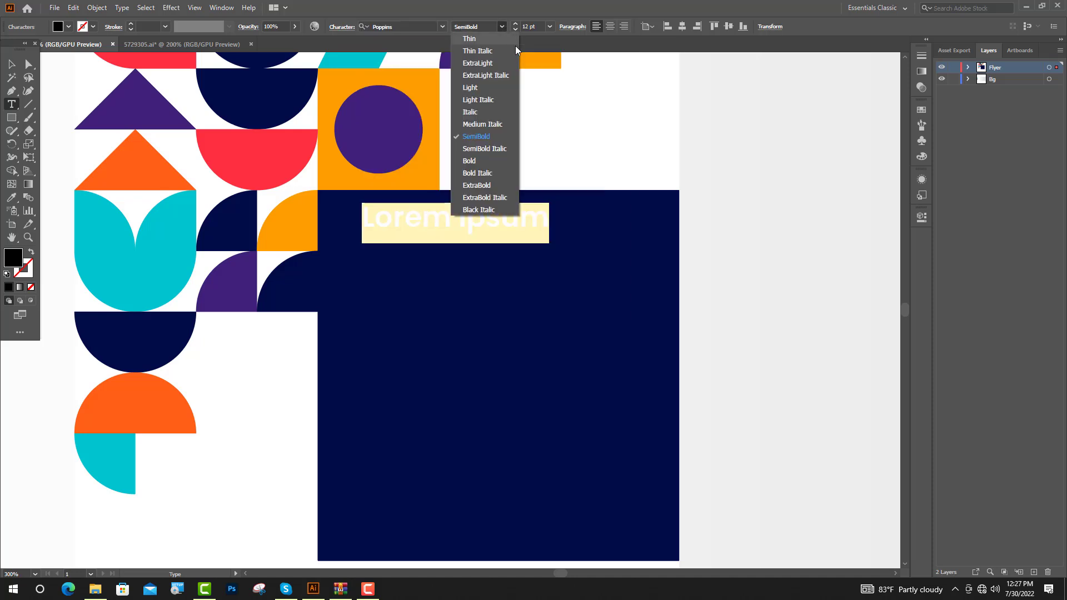
click(469, 161)
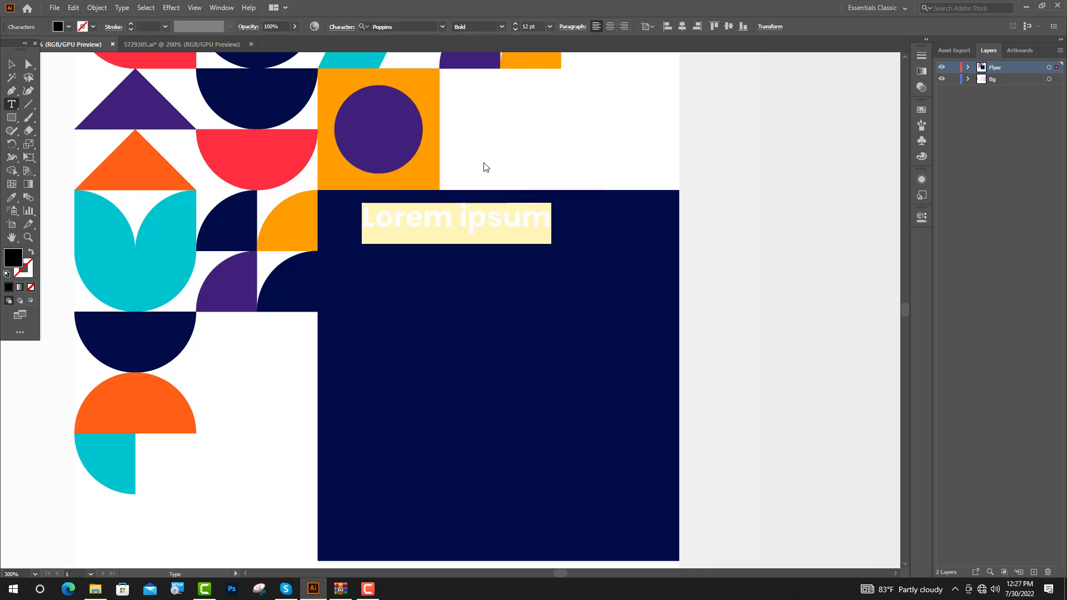
Step: Set the heading text's fill to white (FFFFFF) and replace the placeholder text with FLYER
double_click(14, 258)
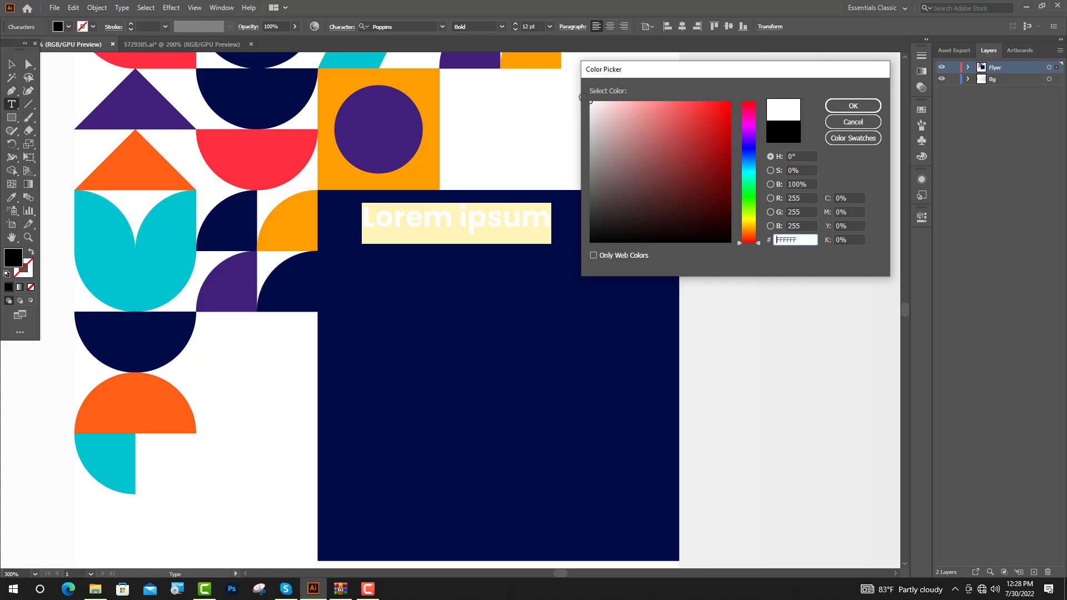
click(839, 106)
scroll(591, 232, up, 1)
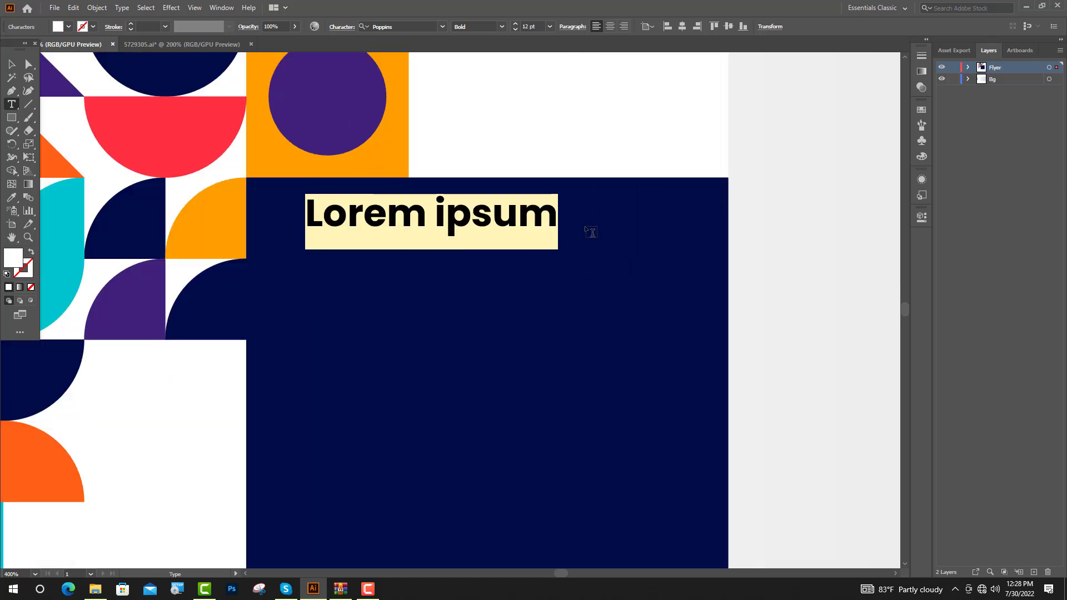
text(FLY)
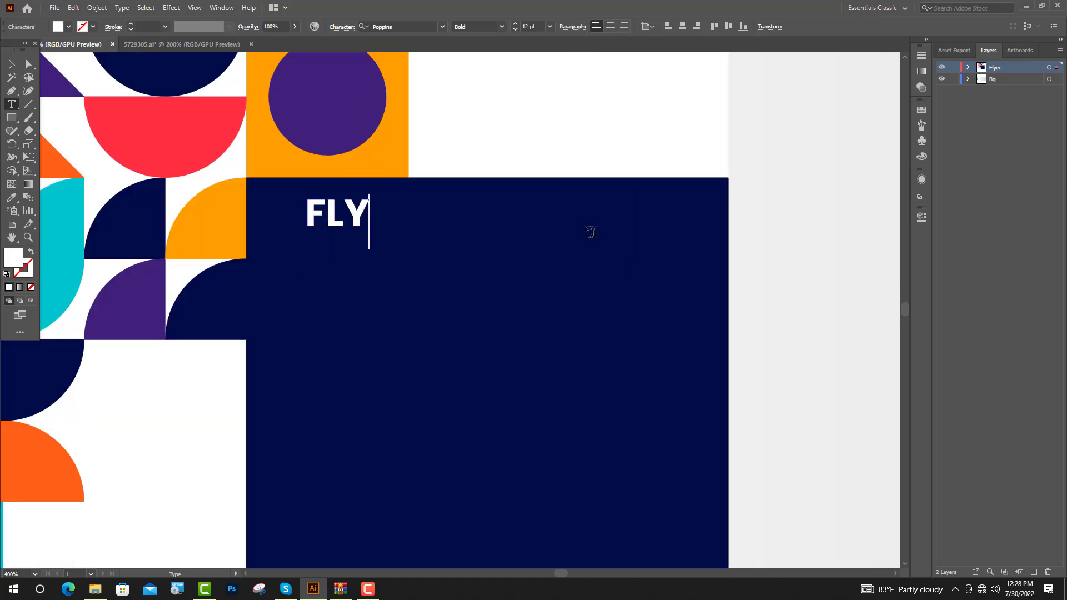
text(ER)
Step: Set the FLYER heading's size to 35 pt and move it down fully inside the navy rectangle
key(Escape)
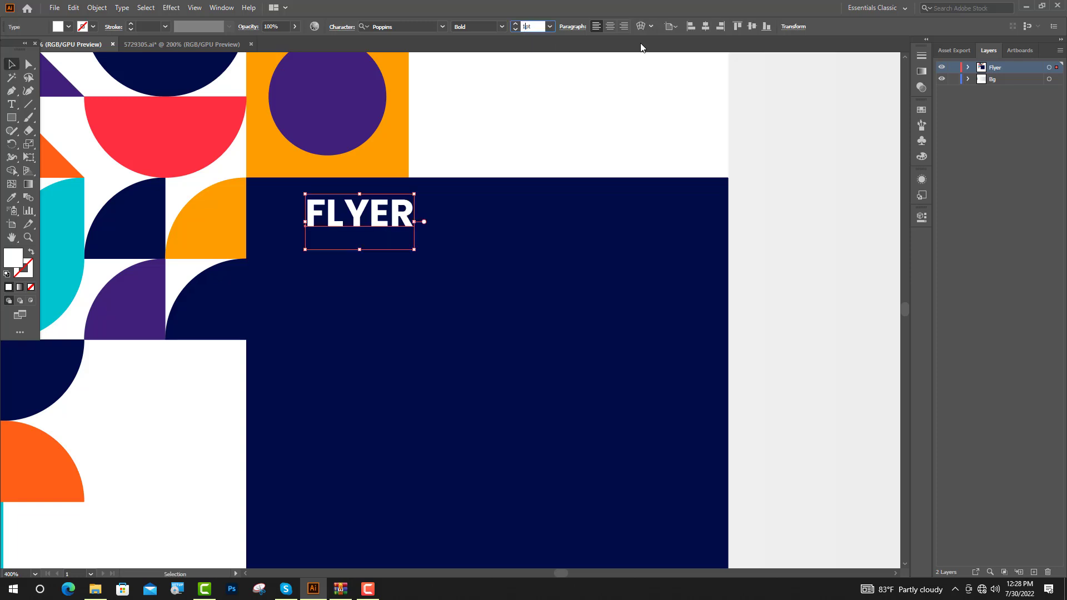
key(Return)
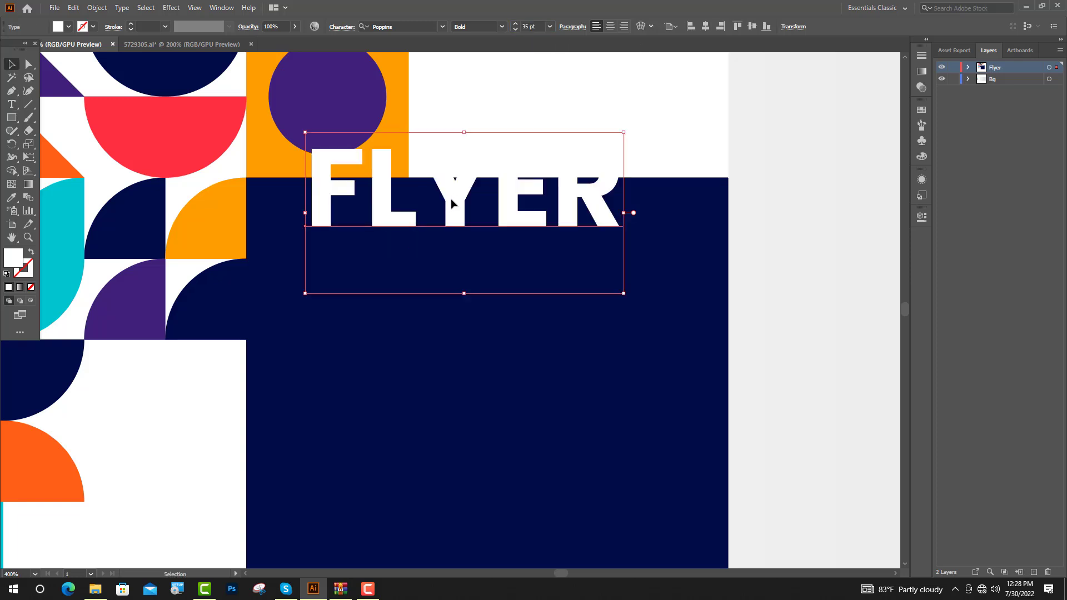
drag(451, 203, 431, 298)
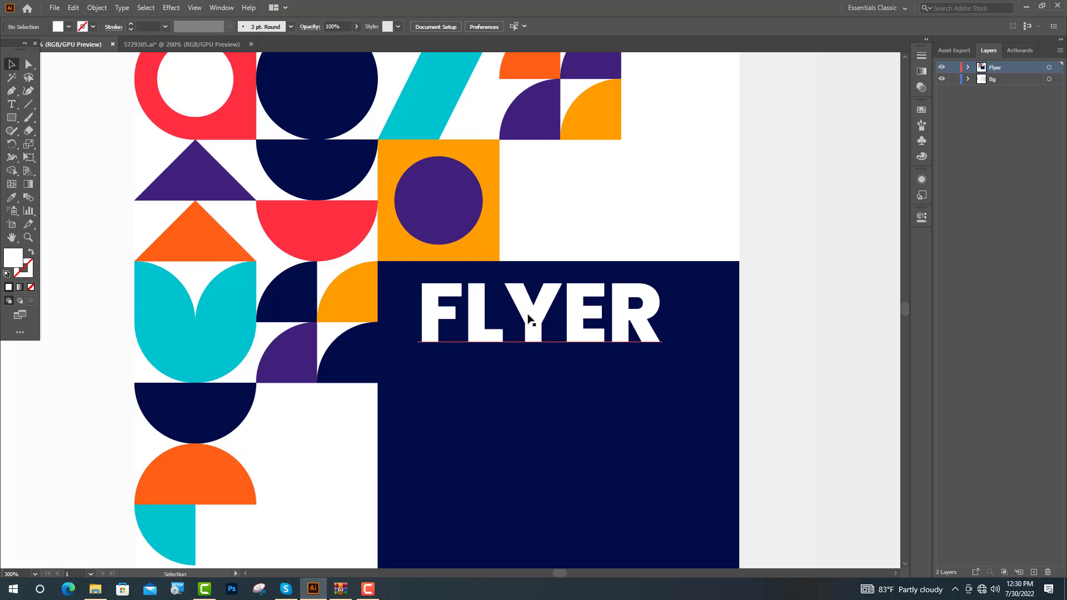
Step: Duplicate the FLYER heading straight below itself and change the copy's text to DESIGN
drag(528, 318, 528, 387)
key(t)
drag(654, 371, 418, 378)
text(d)
key(BackSpace)
text(DESIGN)
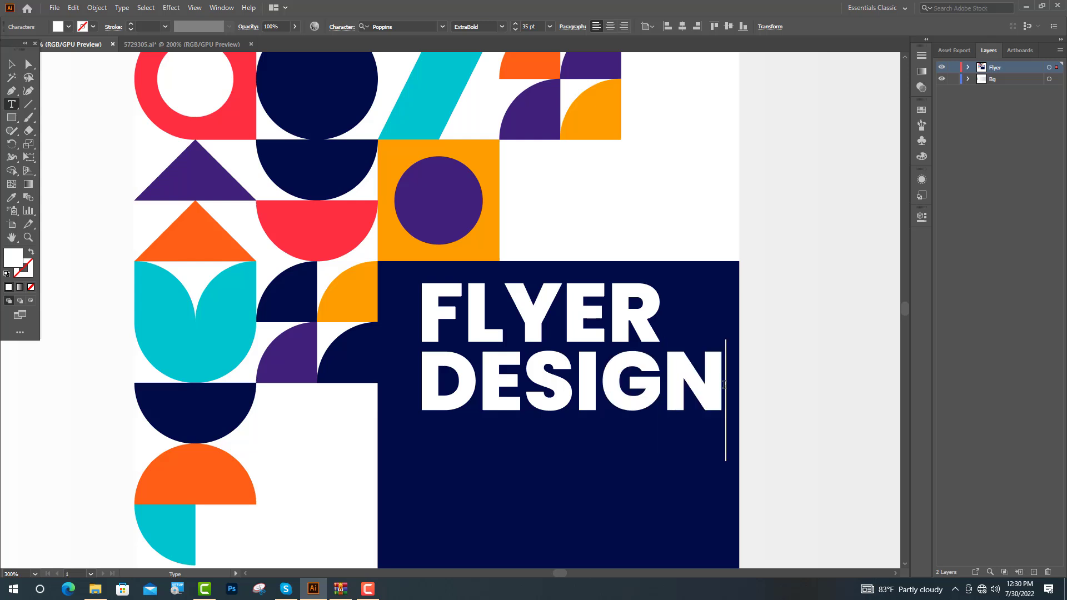
Step: Set the DESIGN line to 18 pt and colour it with the yellow-orange sampled from the square behind the purple circle
drag(724, 385, 418, 383)
click(526, 27)
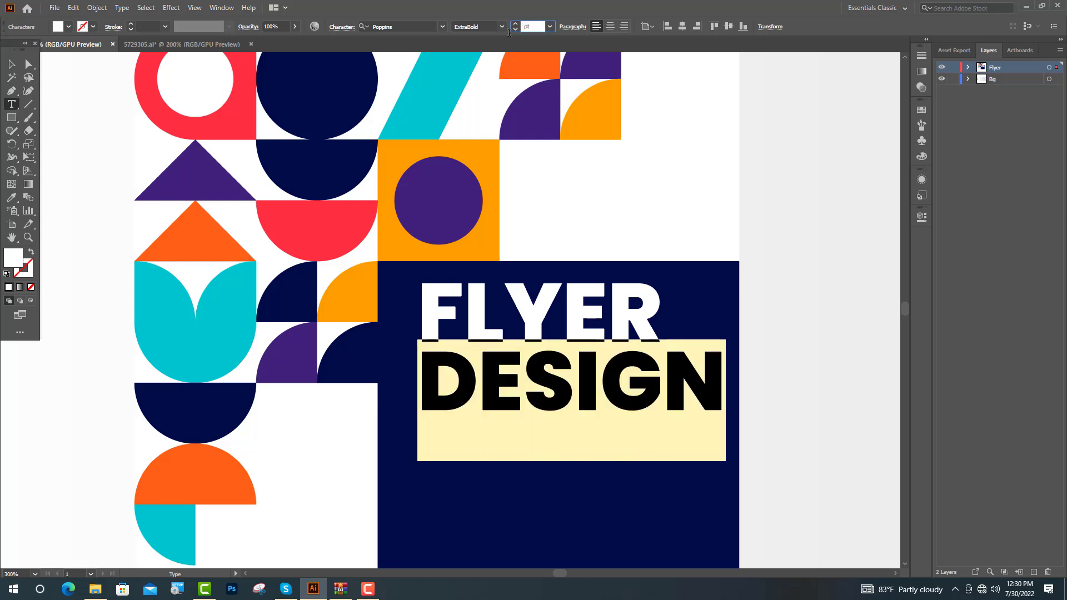
key(Return)
key(Escape)
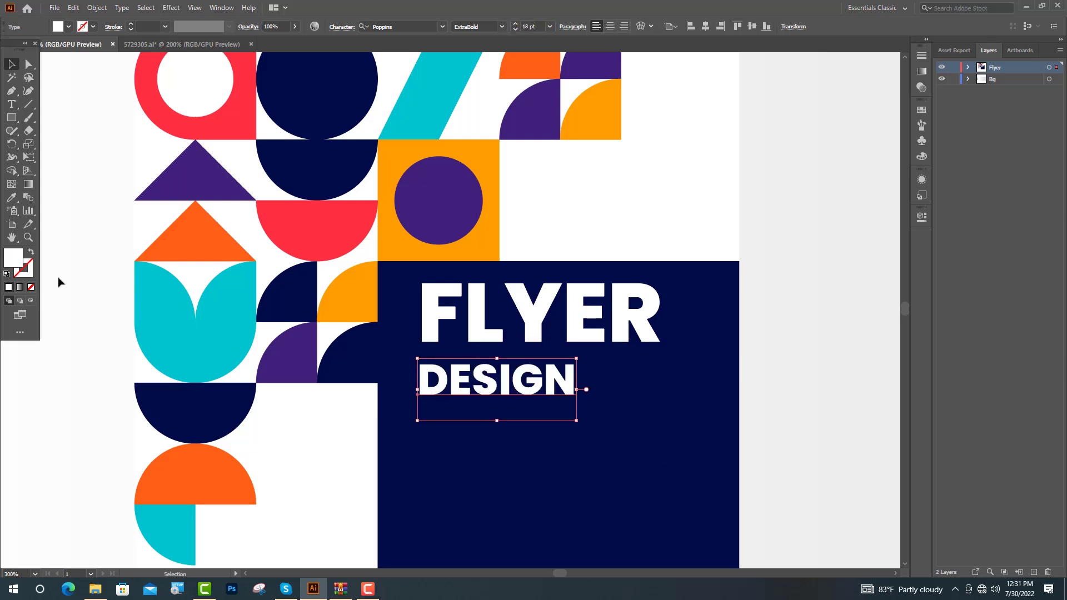
click(11, 197)
click(386, 240)
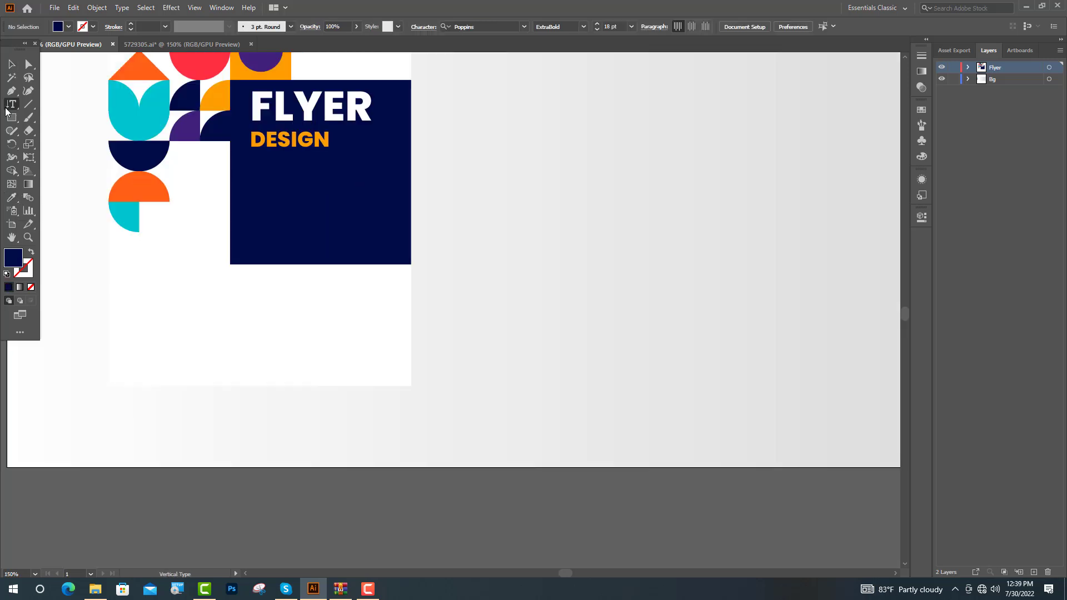
Step: Add a horizontal 12 pt point text reading website.com on the white area below the turquoise quarter circle
click(11, 104)
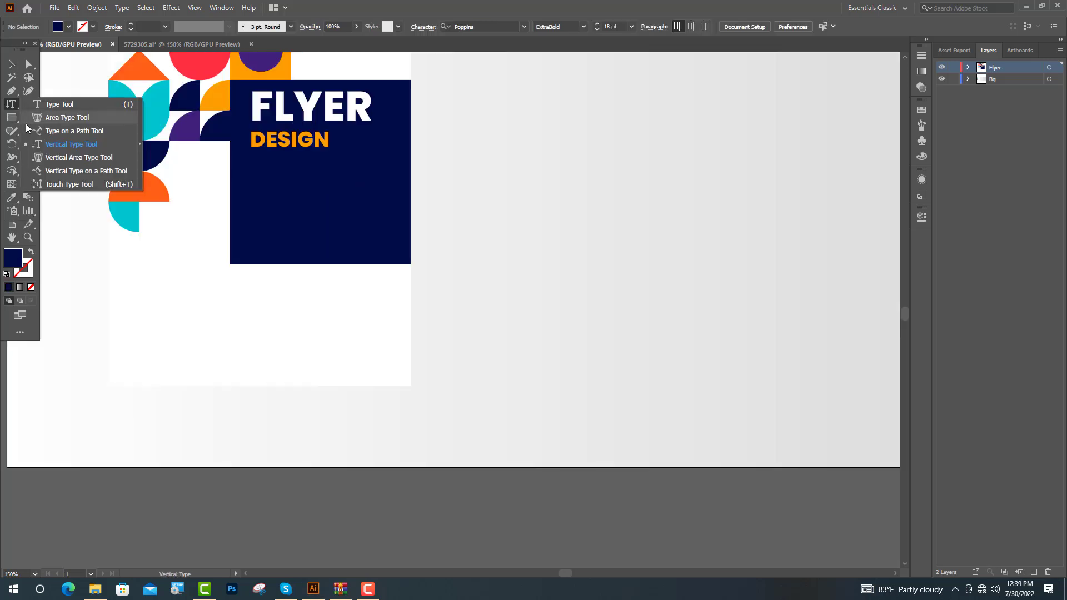
click(69, 104)
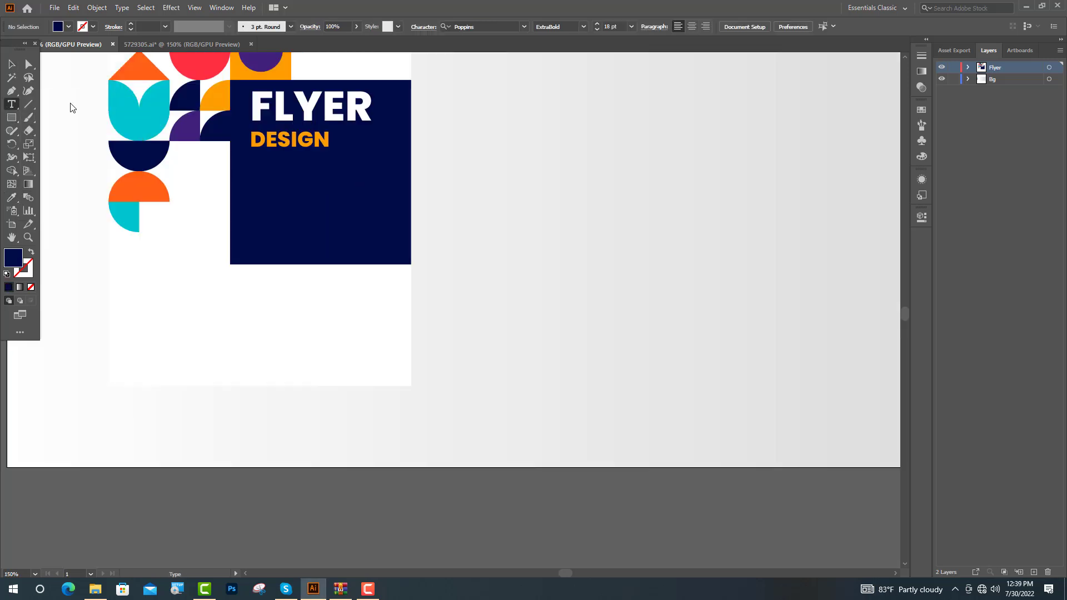
click(120, 286)
text(12)
key(Return)
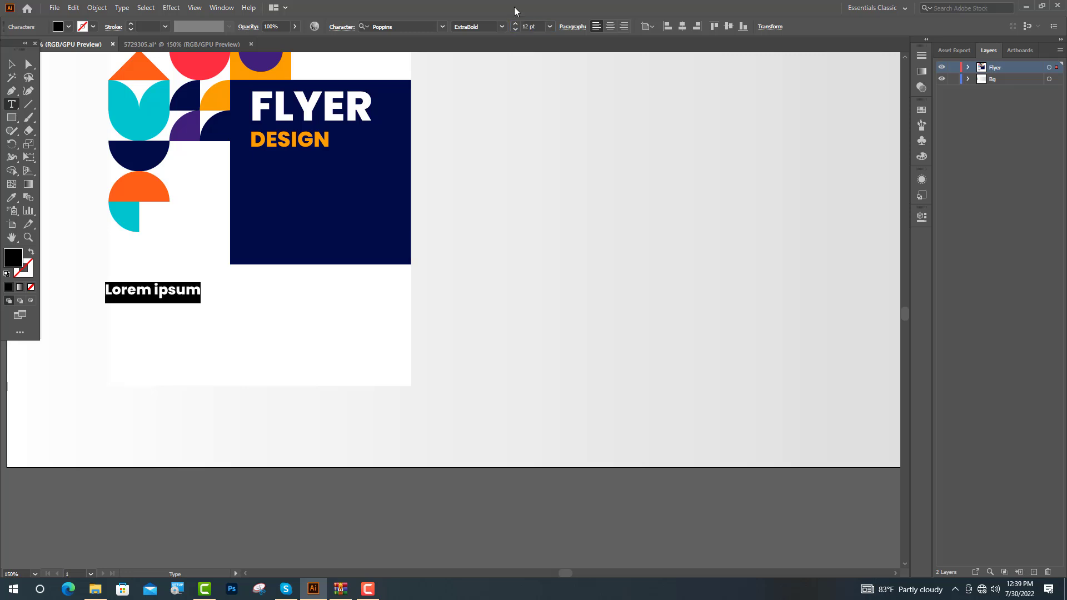
key(ctrl+equal)
text(Website)
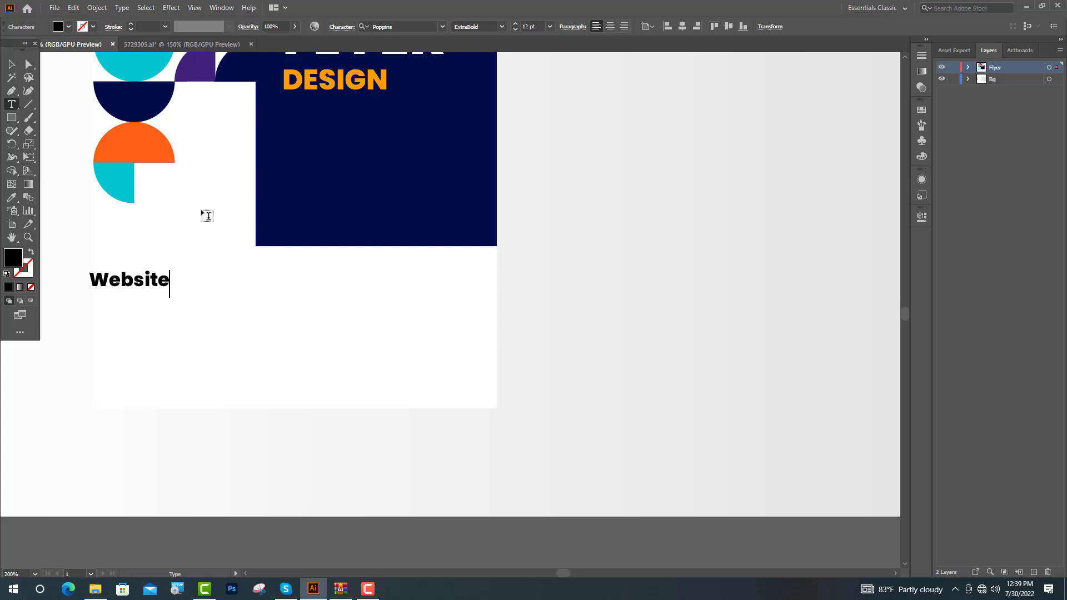
text(w)
Step: Set the website.com text to 10 pt and rotate it 90° so it reads upward
key(Escape)
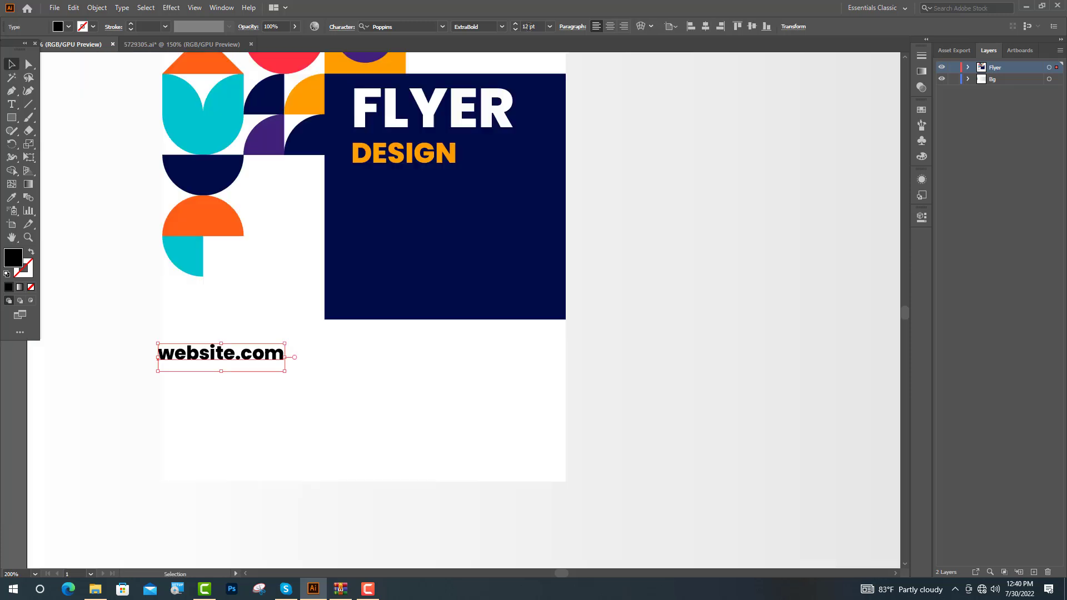
click(528, 27)
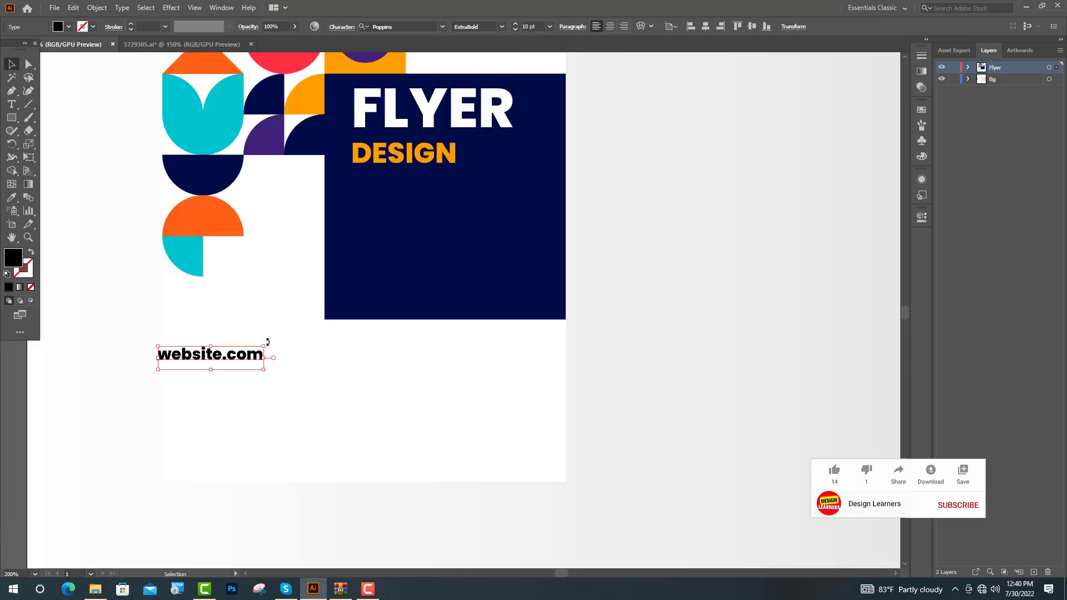
drag(267, 340, 222, 299)
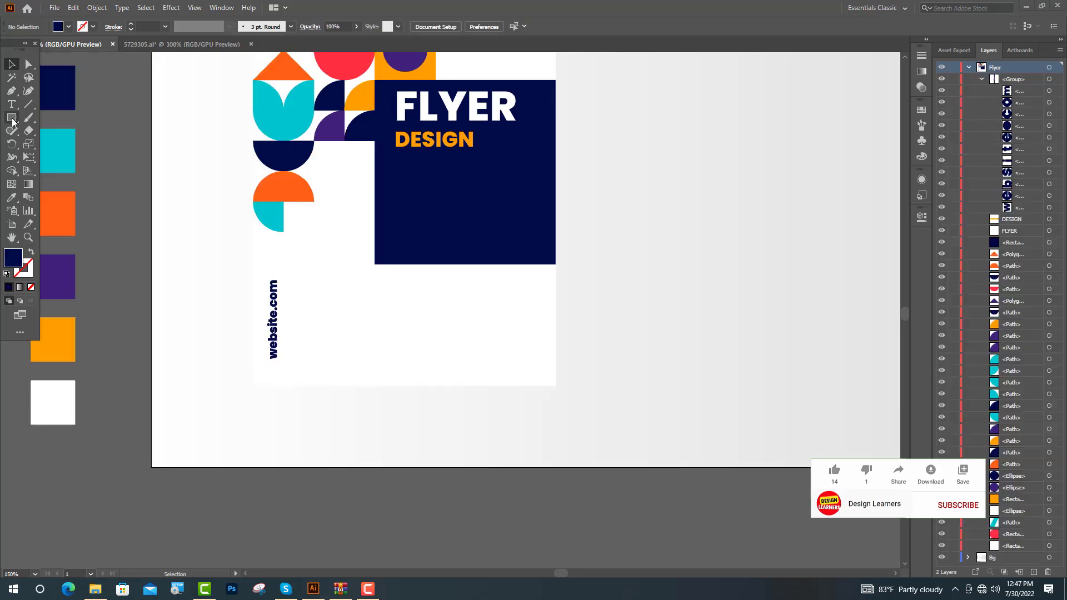
Step: Draw a navy circle about 19 px in diameter beside the upper end of the vertical website text
drag(13, 120, 56, 145)
scroll(279, 294, up, 3)
drag(325, 273, 356, 242)
key(v)
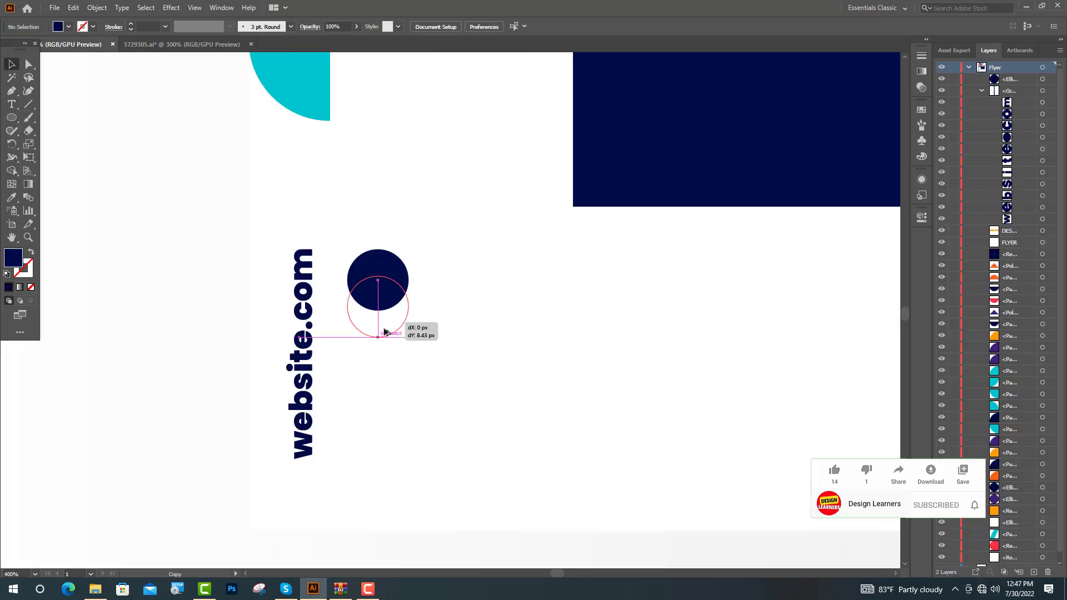
Step: Duplicate the navy circle twice straight down to form an evenly spaced column of three
drag(377, 294, 388, 375)
scroll(380, 365, down, 2)
key(ctrl+minus)
key(ctrl+minus)
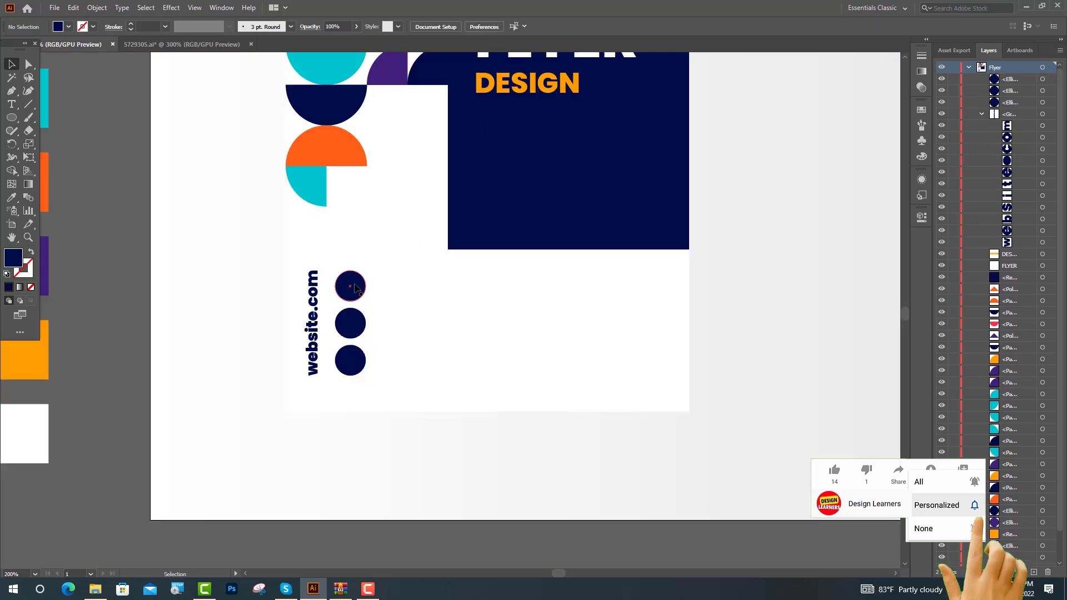
Step: Recolour the uppermost small circle with the turquoise swatch and the middle circle with the pattern's red
click(350, 286)
click(11, 199)
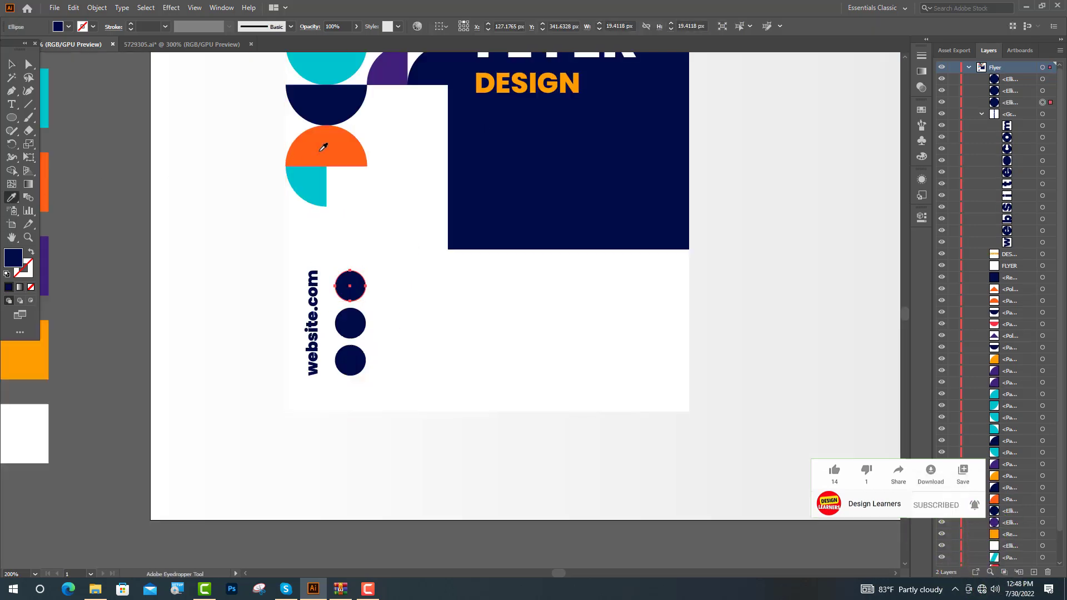
click(300, 148)
click(46, 93)
ctrl+click(350, 323)
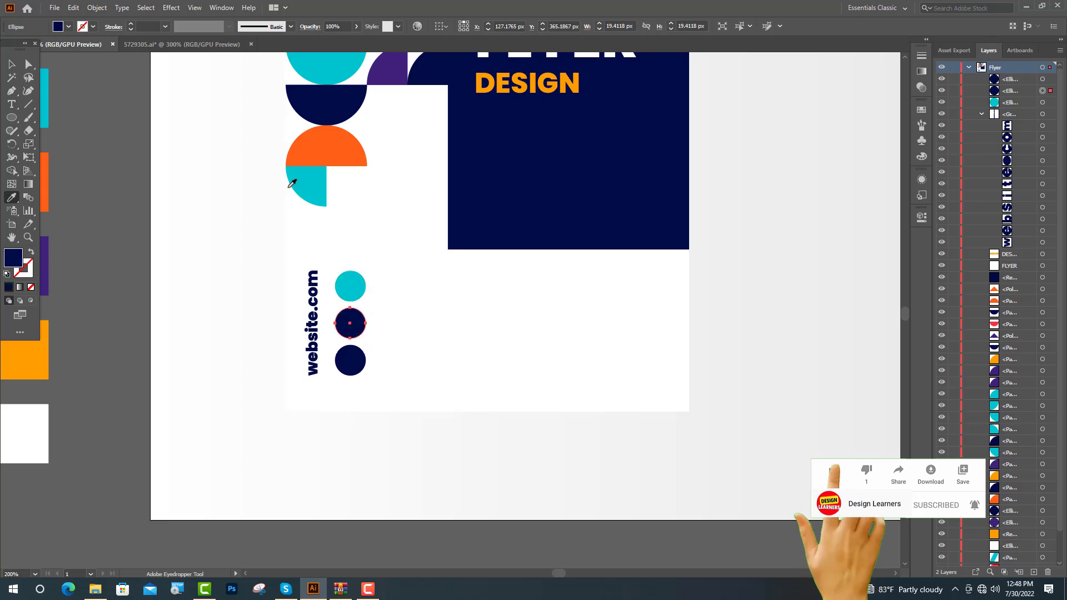
click(327, 143)
Step: Recolour the lowest small circle with the yellow-orange swatch
key(v)
key(ctrl+plus)
click(294, 330)
key(ctrl+minus)
key(ctrl+minus)
key(ctrl+minus)
click(11, 199)
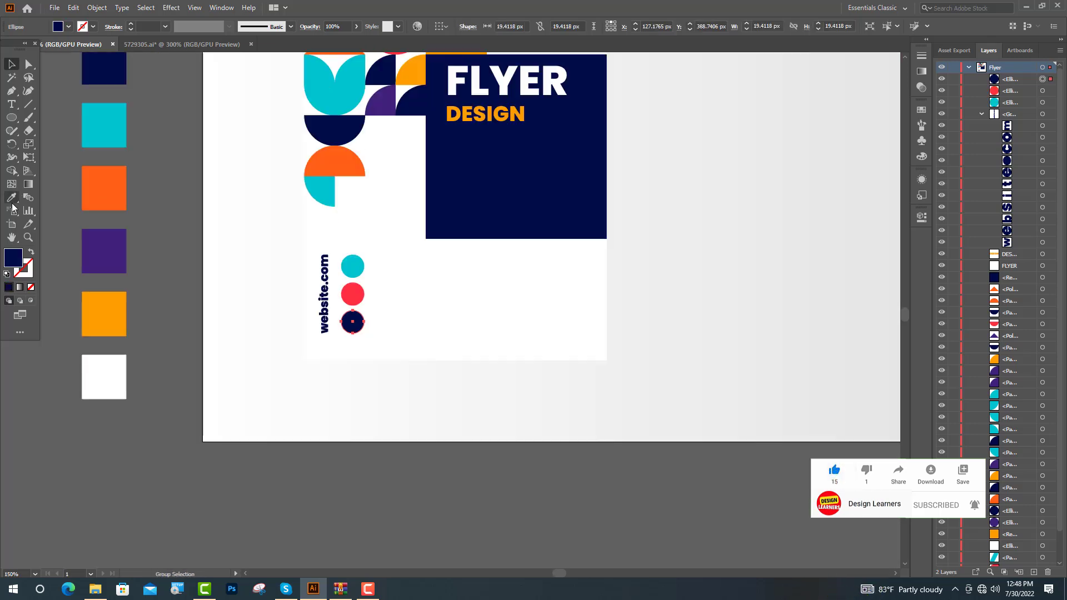
click(93, 310)
Step: Draw a downward-pointing triangle about 16.5 px wide and 14.3 px high, centred horizontally in the turquoise circle
key(ctrl+plus)
key(ctrl+plus)
key(ctrl+plus)
key(ctrl+plus)
key(ctrl+plus)
click(11, 117)
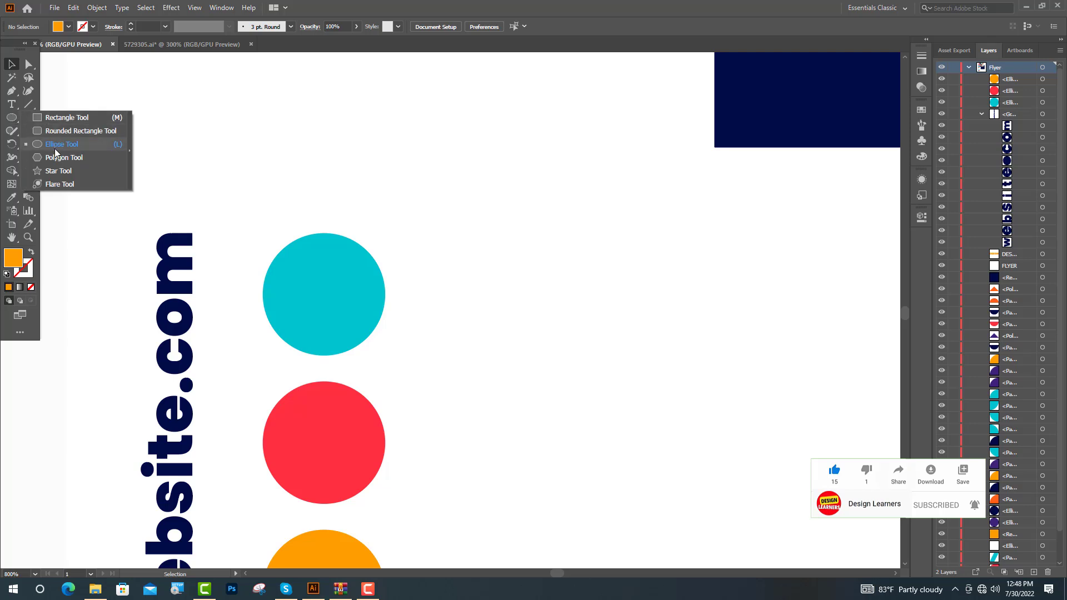
click(58, 151)
key(ctrl+plus)
drag(313, 298, 288, 346)
key(v)
drag(313, 268, 324, 238)
Step: Colour the triangle white and swap its fill and stroke to leave only a 1 pt white outline
key(i)
key(ctrl+plus)
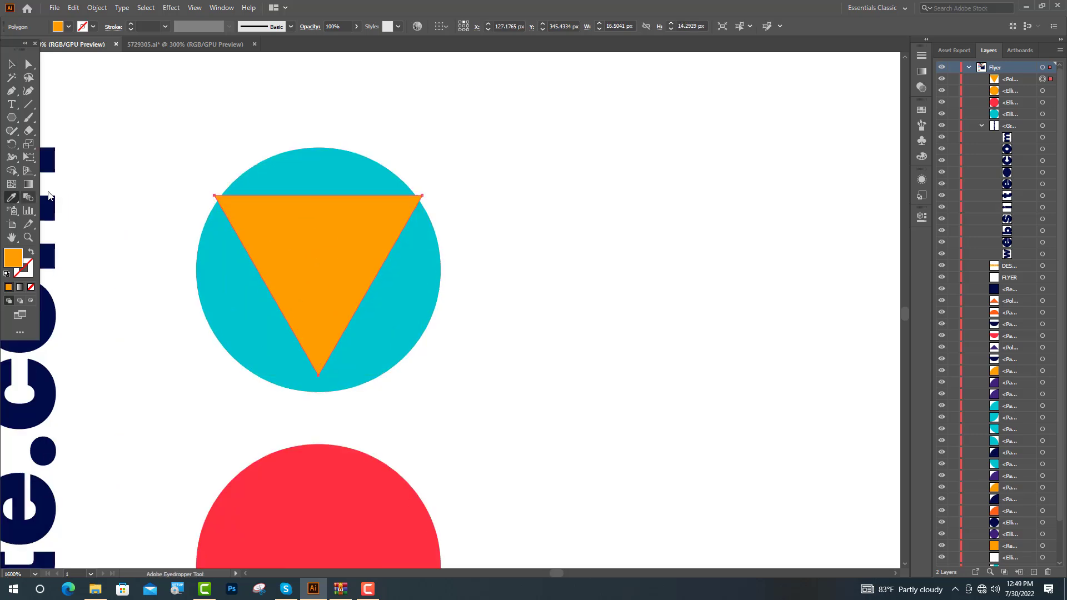
click(49, 193)
key(v)
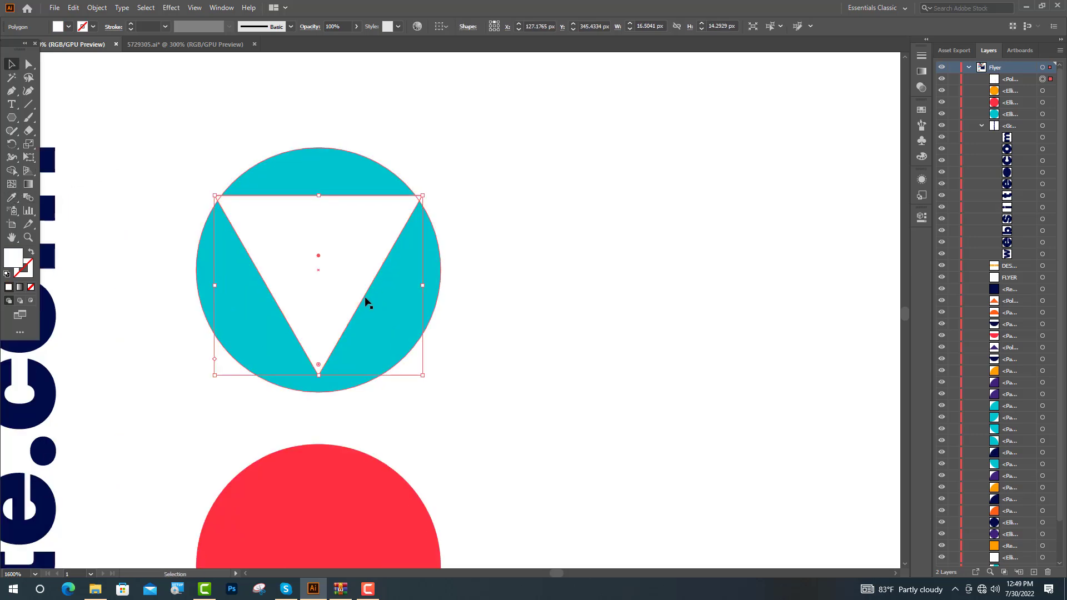
click(31, 254)
key(a)
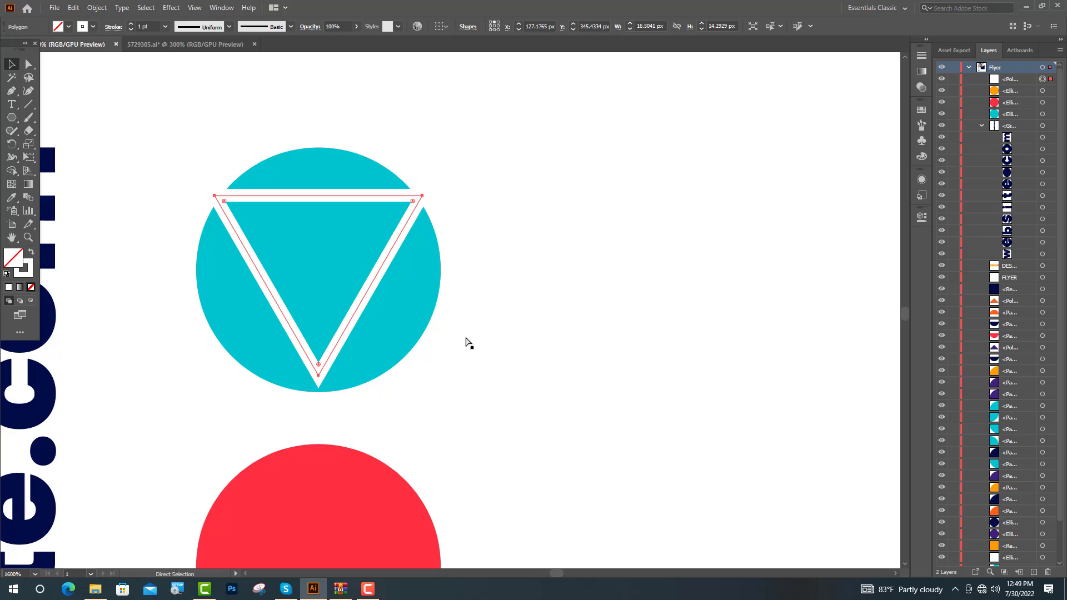
Step: Paste a copy of the outlined triangle in front and shrink it concentrically inside the original
key(v)
key(ctrl+c)
key(ctrl+f)
drag(321, 198, 321, 228)
Step: Round the outer triangle's two upper corners and all inner triangle corners into a map-pin icon, and group it
key(a)
drag(214, 196, 217, 198)
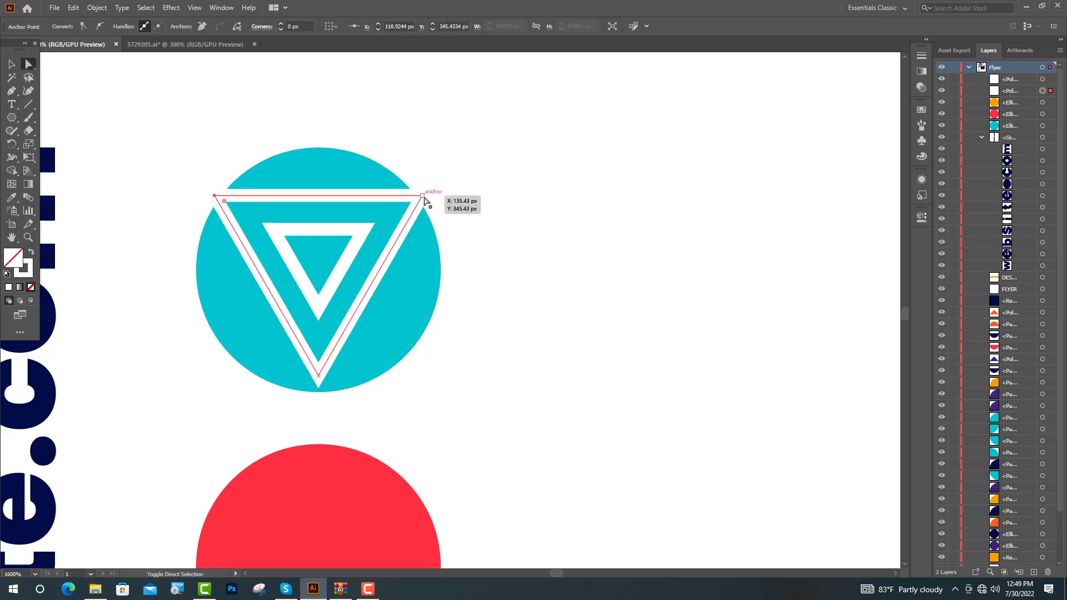
drag(413, 201, 277, 231)
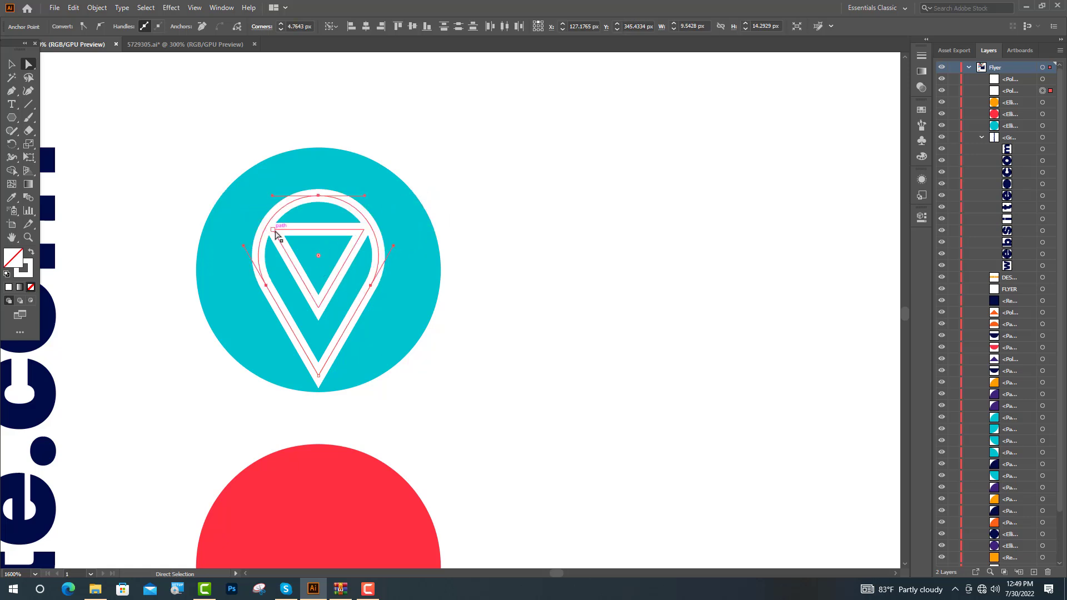
click(272, 230)
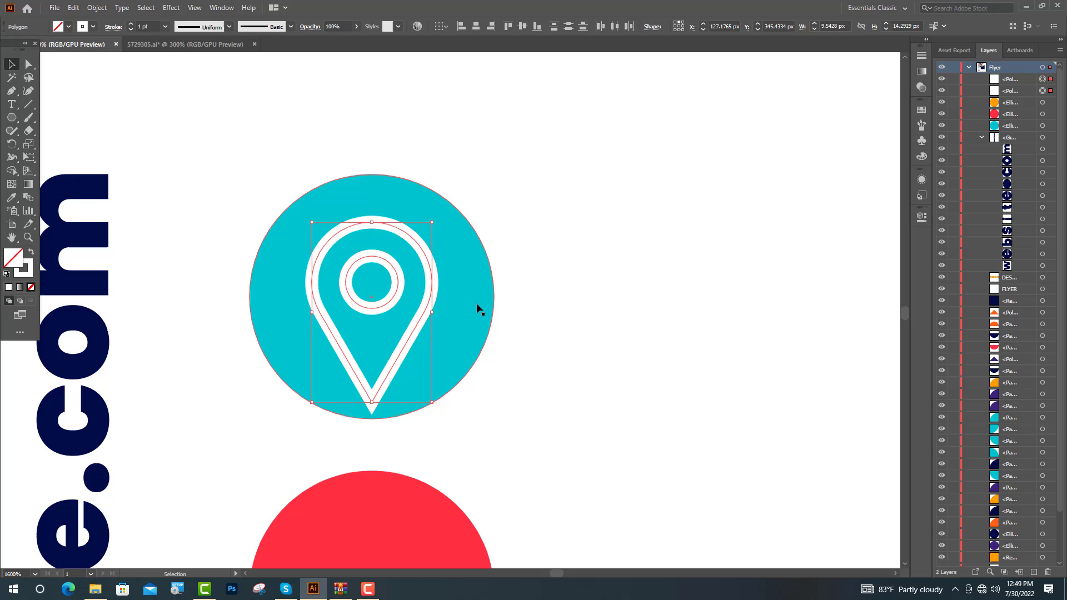
key(ctrl+g)
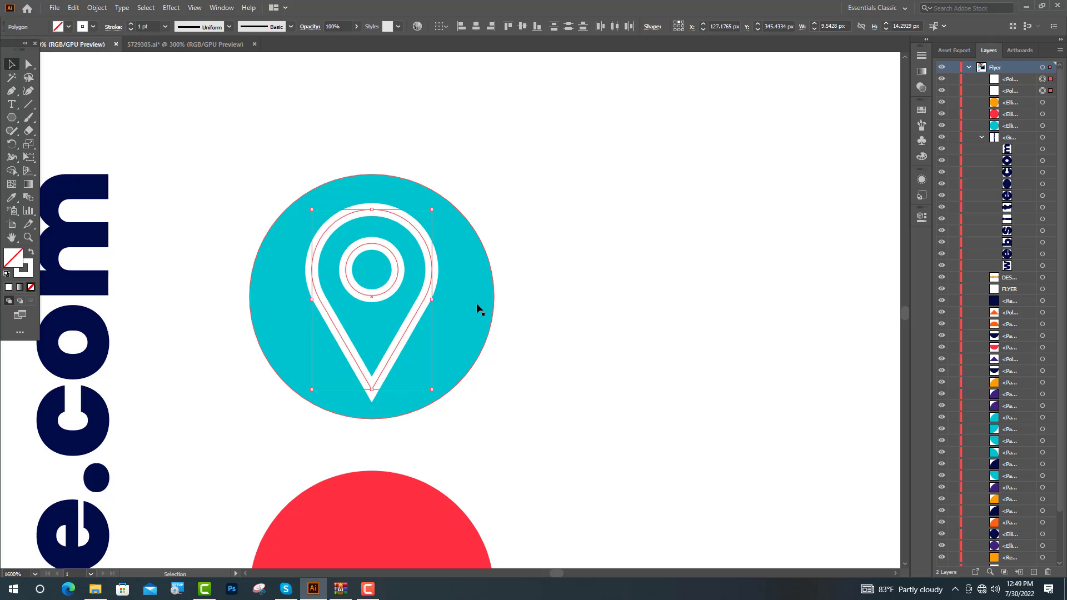
Step: Draw a white outlined circle about 12.5 px in diameter inside the red circle
scroll(331, 328, down, 3)
scroll(310, 319, up, 2)
click(19, 119)
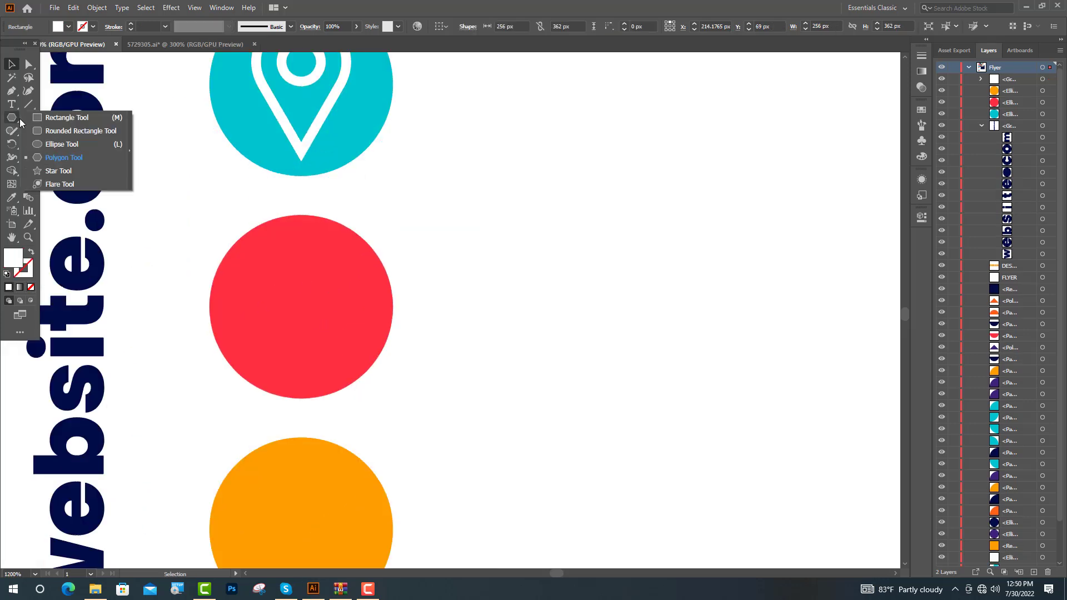
click(53, 143)
drag(301, 305, 343, 254)
key(v)
key(shift+x)
Step: Add a narrow vertical ellipse inside the white ring and two ring copies overlapping its upper and lower parts
key(ctrl+equal)
key(ctrl+equal)
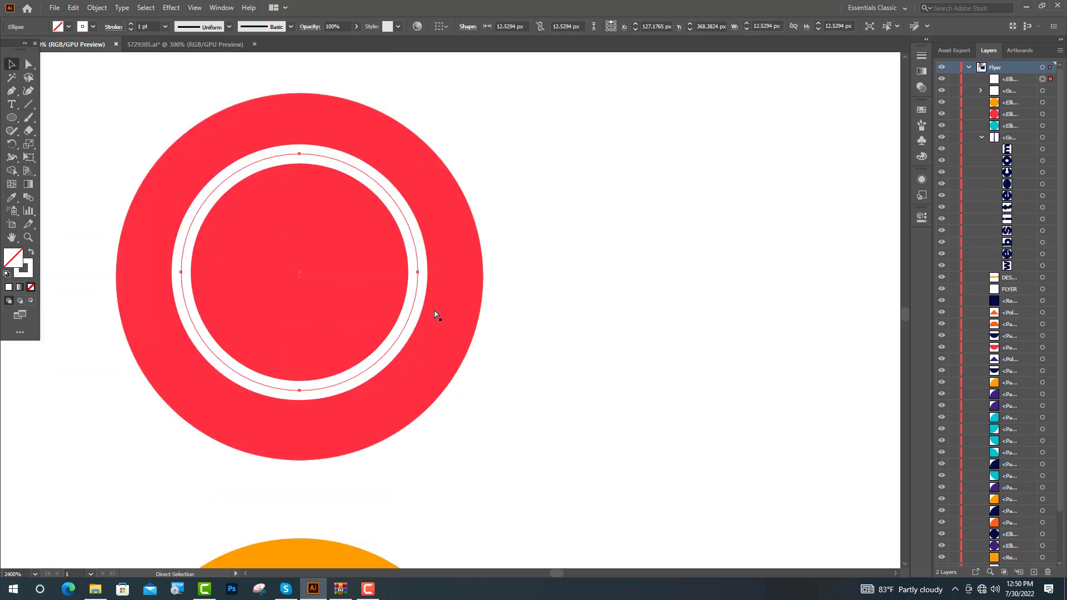
drag(181, 272, 236, 274)
drag(219, 363, 160, 169)
drag(279, 191, 418, 451)
key(ctrl+minus)
key(ctrl+minus)
key(ctrl+minus)
Step: Lock the white background rectangle and remove the ring copies' parts outside the globe with Shape Builder
key(ctrl+2)
scroll(403, 331, down, 1)
scroll(294, 355, up, 2)
key(shift+m)
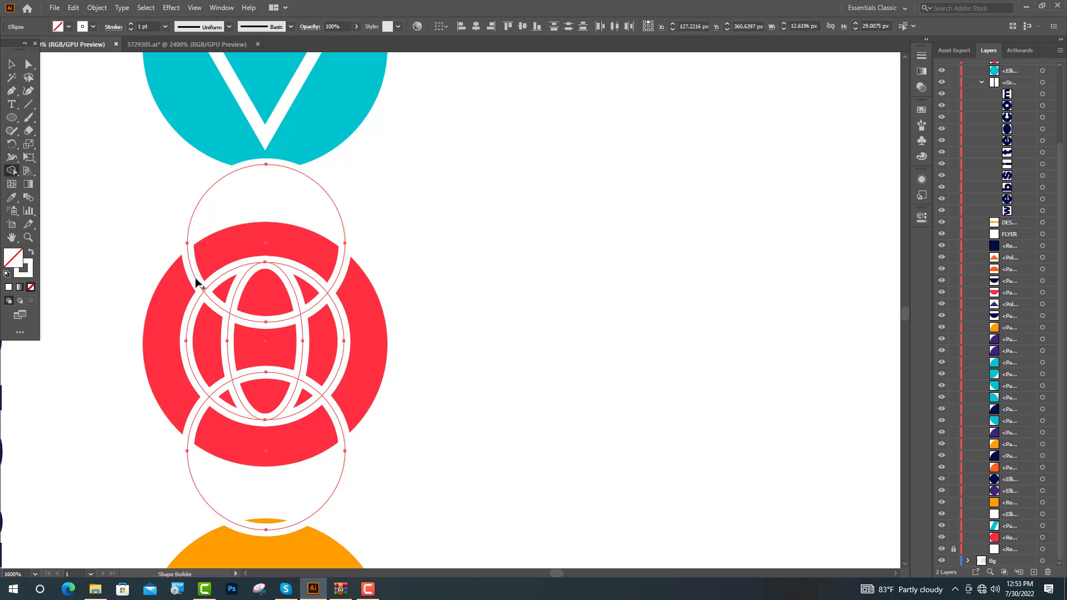
alt+click(196, 283)
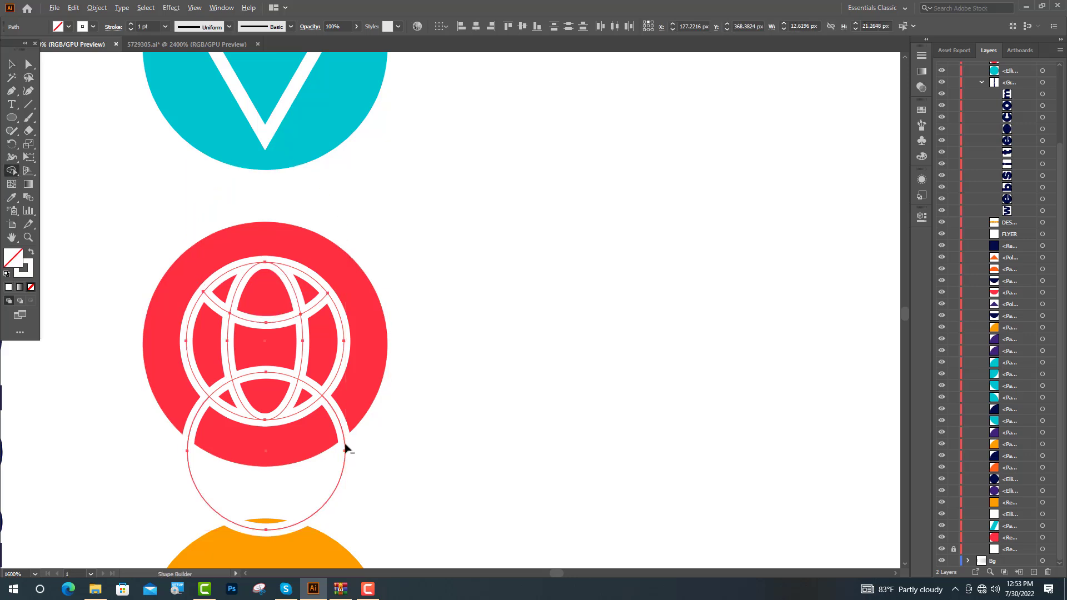
alt+click(293, 438)
Step: Draw a white outlined rounded rectangle about 13.6 by 8.8 px inside the orange circle
key(ctrl+minus)
key(ctrl+minus)
drag(12, 117, 43, 127)
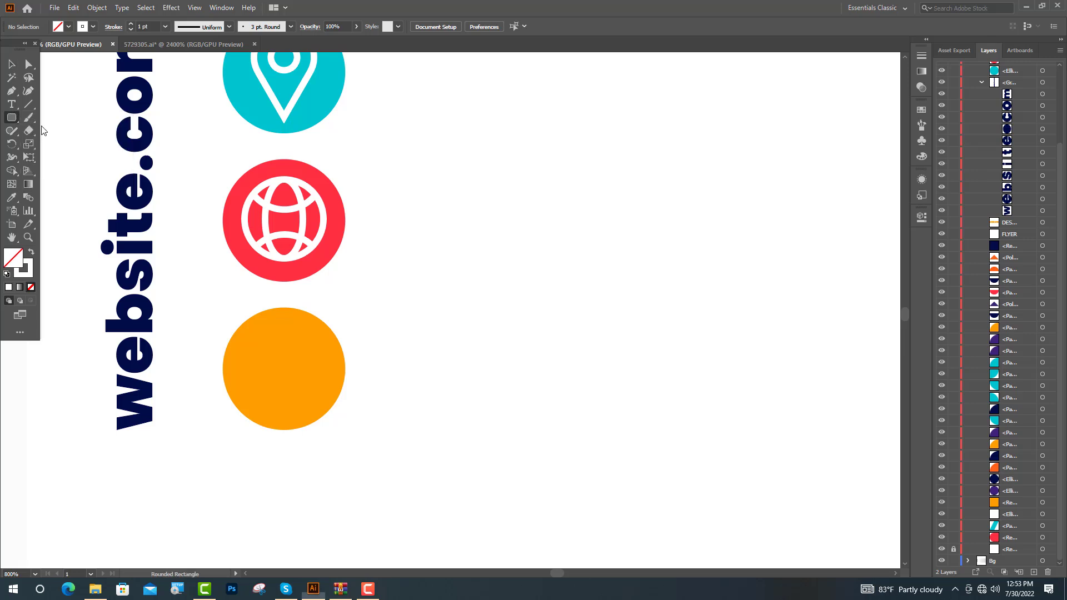
scroll(202, 345, up, 3)
key(m)
drag(203, 344, 458, 488)
key(ctrl+minus)
key(v)
drag(162, 328, 170, 338)
key(ctrl+minus)
key(ctrl+shift+a)
Step: Draw a white outlined triangle inside the rounded rectangle and fit it to the rectangle's lower half
drag(11, 118, 83, 157)
key(ctrl+plus)
key(ctrl+plus)
mouse_move(174, 440)
mouse_down()
mouse_move(295, 390)
mouse_move(172, 295)
mouse_move(185, 402)
mouse_up()
key(v)
drag(267, 485, 391, 412)
Step: Round the two lower corners and the apex of the triangle in the envelope icon
key(a)
drag(118, 426, 120, 429)
key(ctrl+plus)
click(280, 383)
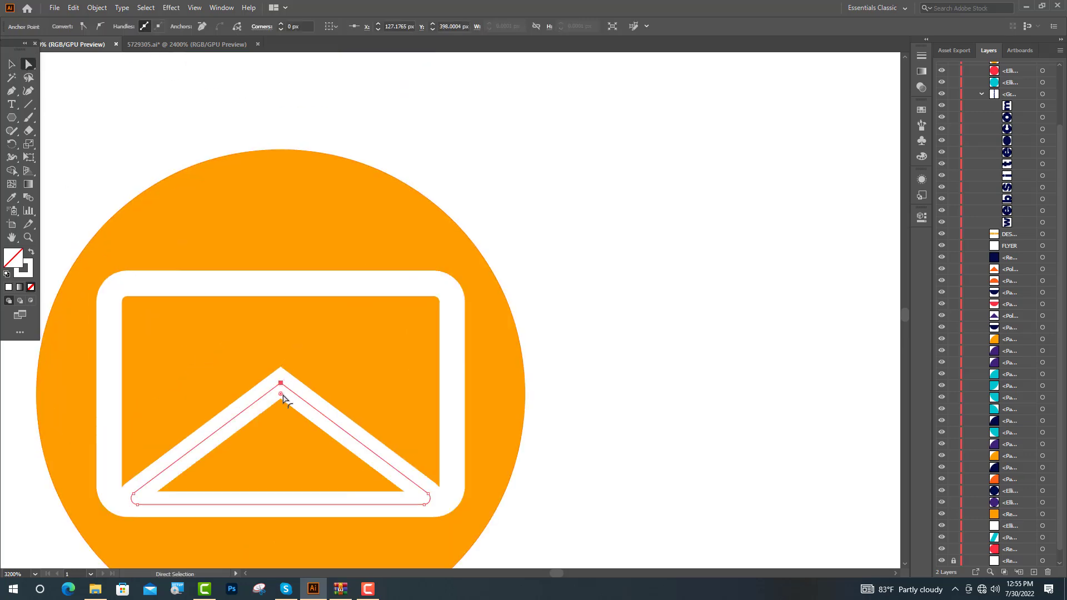
Step: Expand the white strokes of the pin, globe and envelope icons into filled shapes
key(ctrl+minus)
key(ctrl+minus)
key(ctrl+minus)
ctrl+click(346, 231)
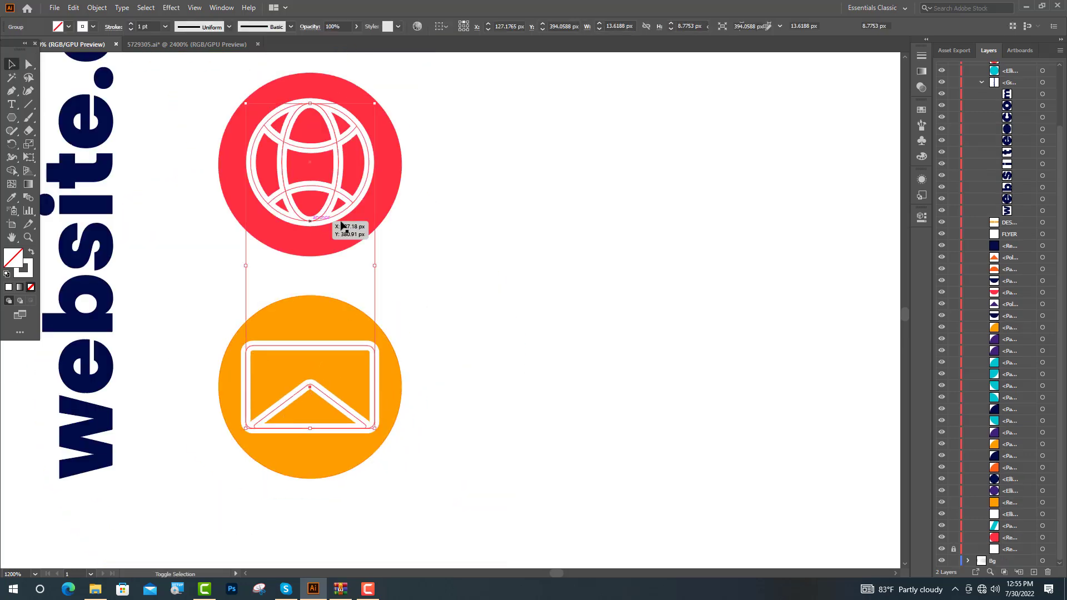
scroll(342, 195, up, 3)
click(97, 8)
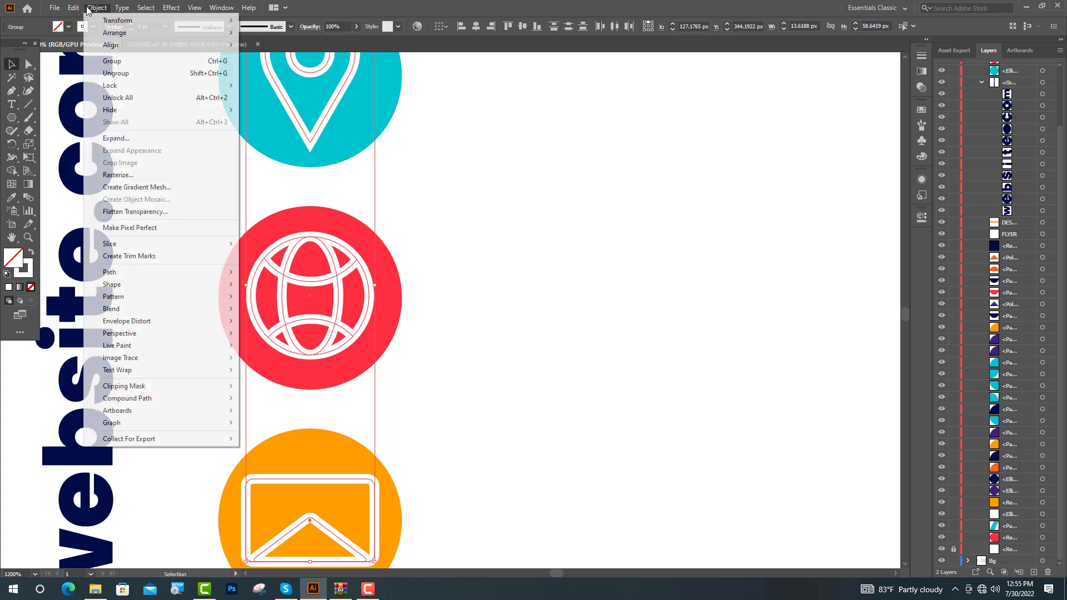
click(142, 139)
click(507, 357)
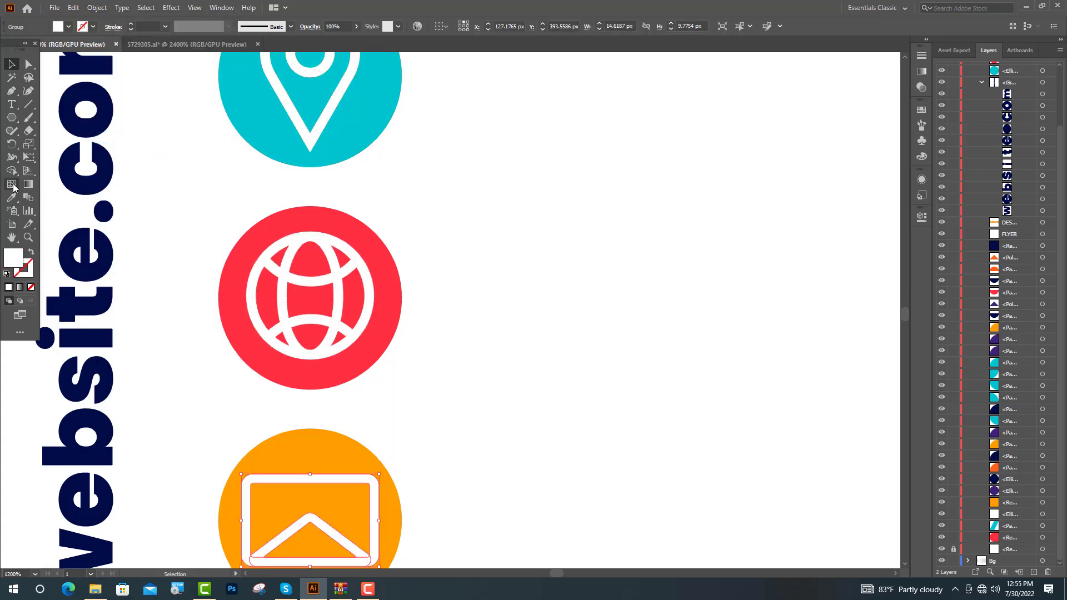
Step: Merge the envelope's overlapping triangle and frame shapes with Shape Builder
scroll(233, 410, down, 3)
scroll(234, 410, up, 5)
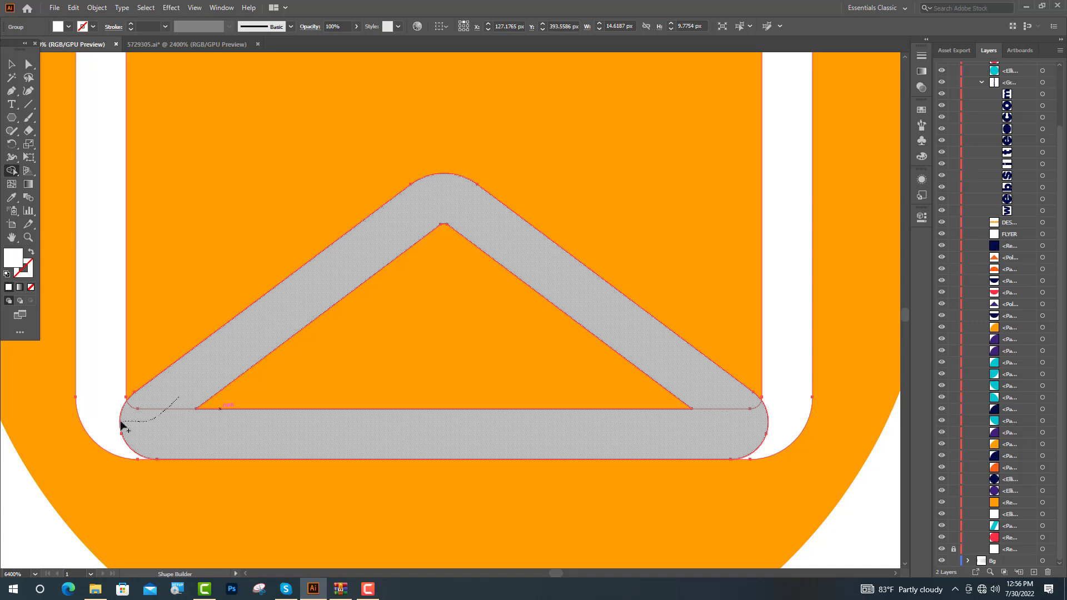
click(121, 426)
Step: Merge the globe's outer ring, vertical ellipse and curved bands into one shape with Shape Builder
scroll(121, 425, down, 4)
key(v)
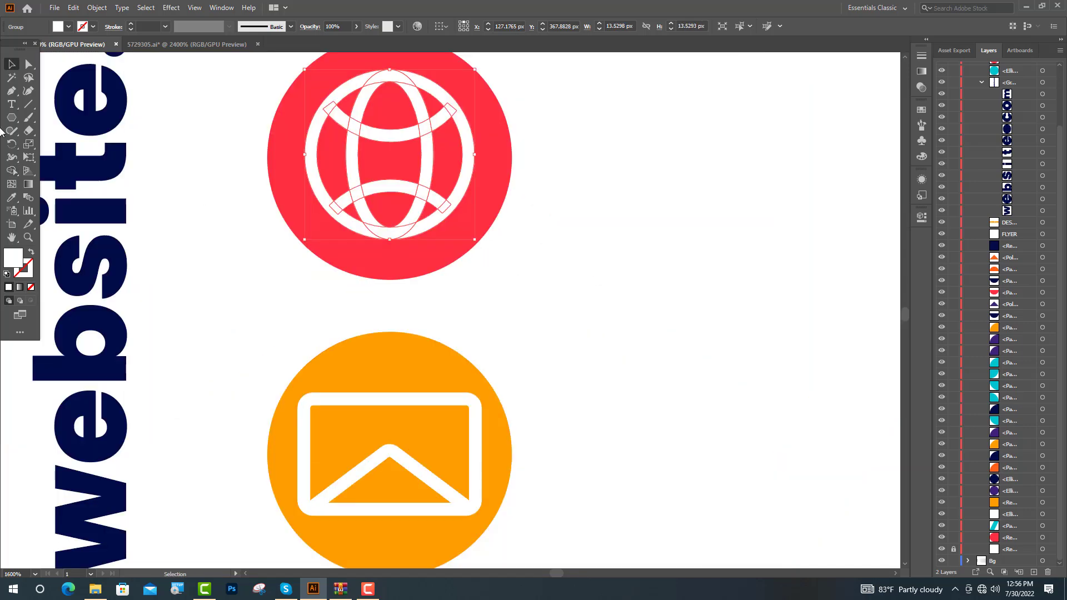
click(17, 173)
scroll(352, 124, up, 2)
mouse_move(353, 124)
mouse_down()
mouse_move(365, 142)
mouse_move(445, 119)
mouse_move(444, 147)
mouse_up()
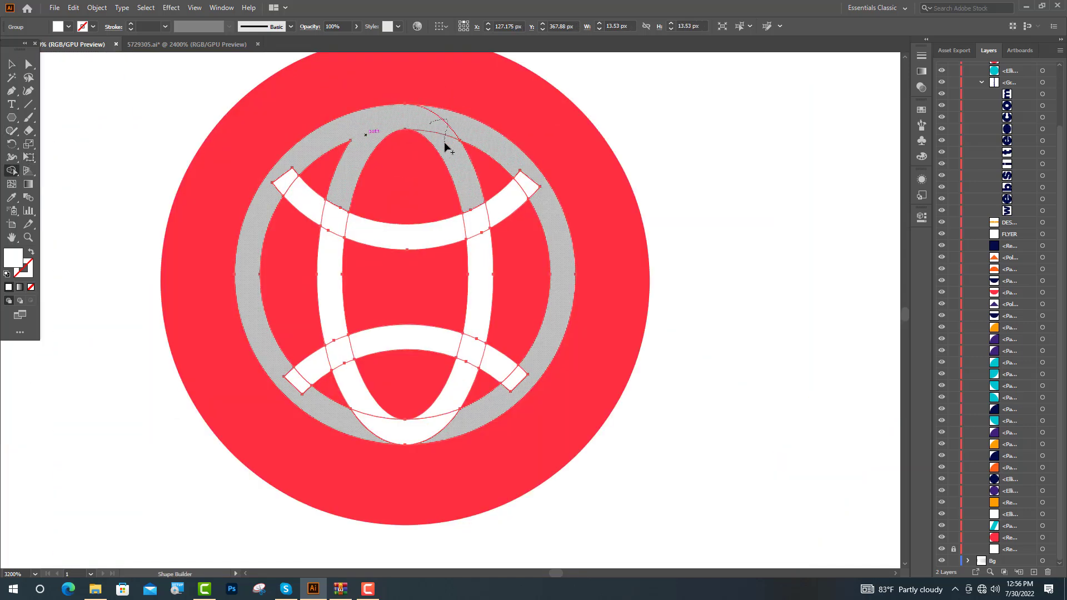
mouse_move(521, 192)
mouse_down()
mouse_move(473, 218)
mouse_move(347, 228)
mouse_move(271, 179)
mouse_move(340, 227)
mouse_move(328, 339)
mouse_move(334, 363)
mouse_move(344, 362)
mouse_move(298, 377)
mouse_move(377, 429)
mouse_up()
drag(520, 383, 466, 374)
key(v)
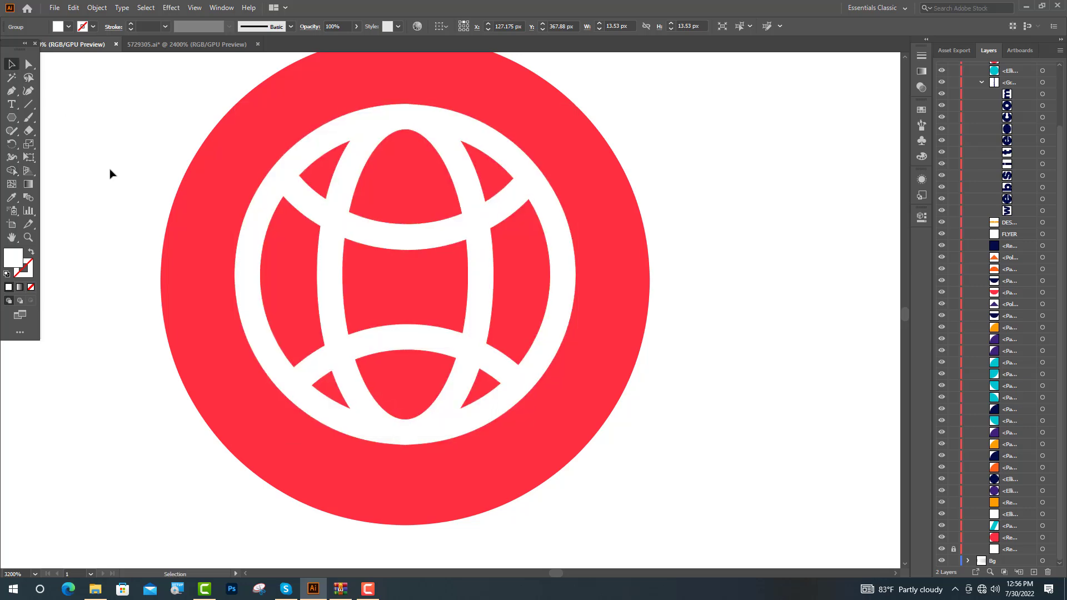
Step: Subtract the white pin, globe and envelope shapes from their coloured circles with Pathfinder
scroll(381, 298, down, 4)
click(369, 274)
click(921, 216)
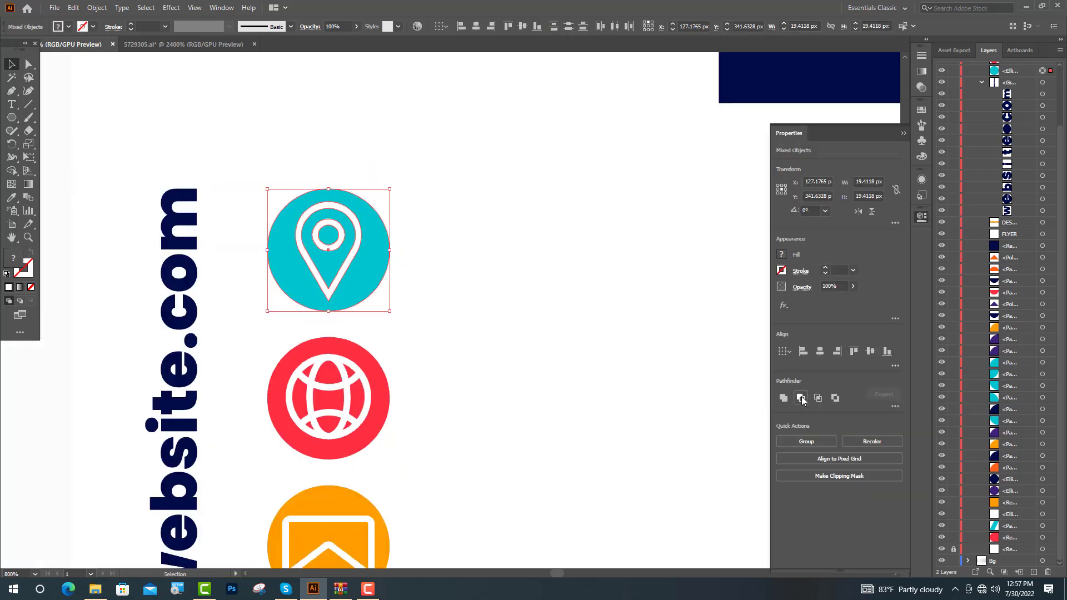
click(834, 396)
click(384, 414)
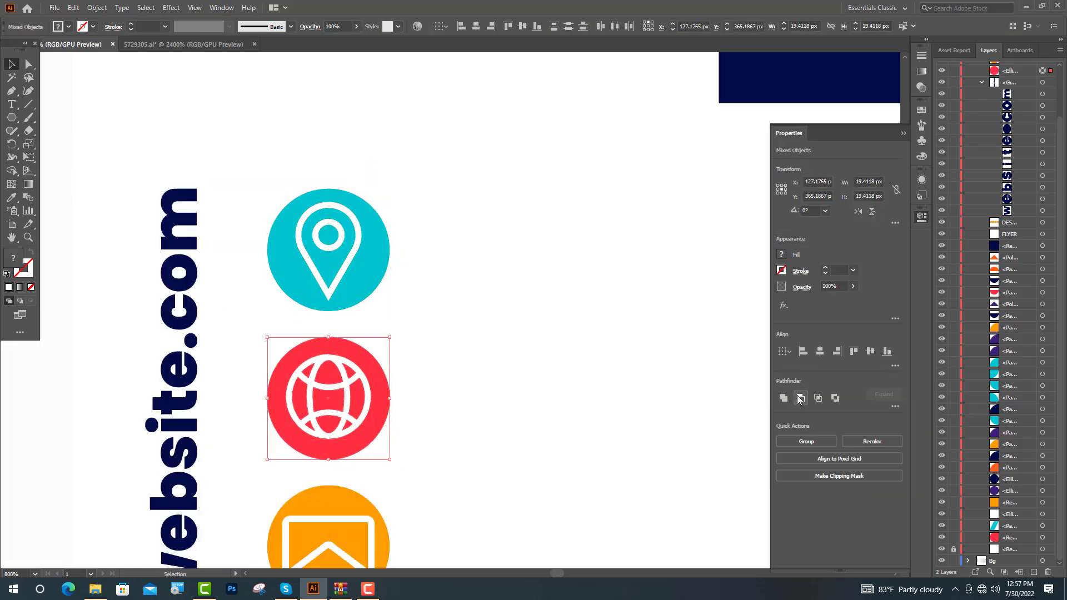
click(801, 399)
click(467, 408)
scroll(358, 417, down, 3)
click(358, 421)
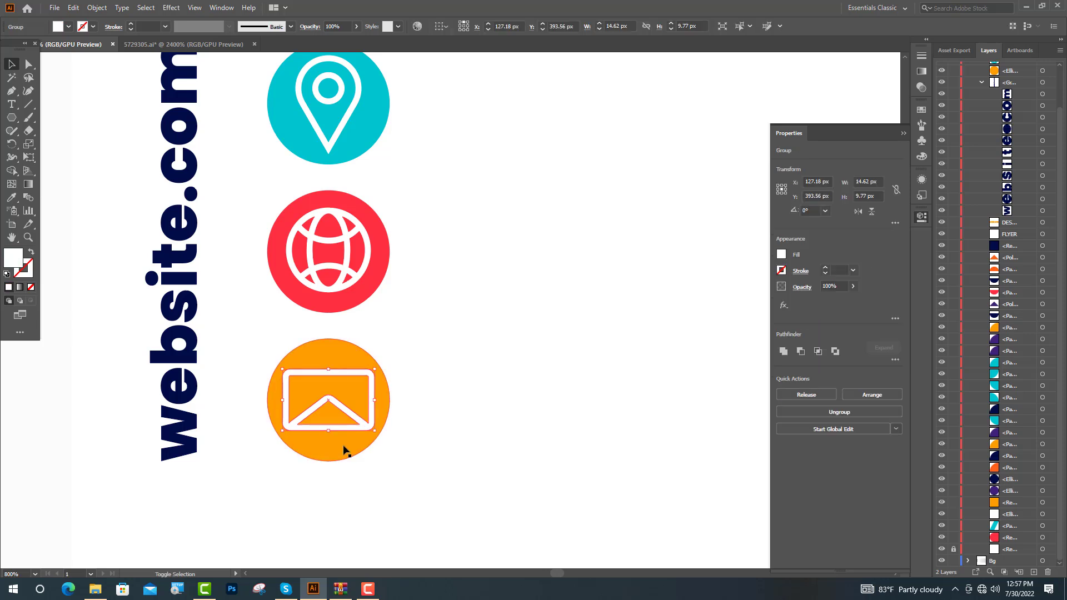
click(801, 398)
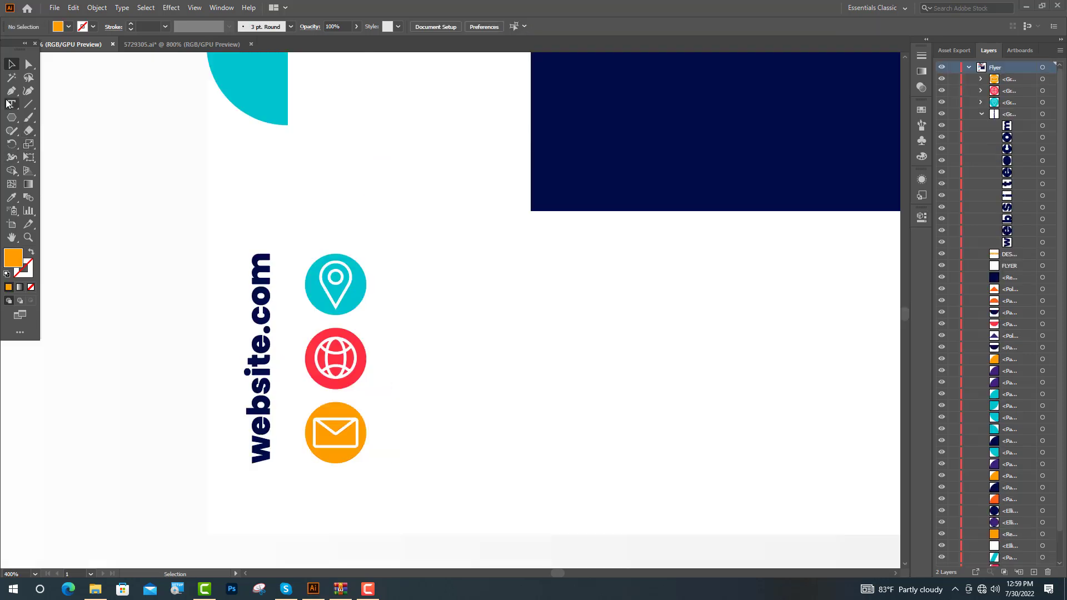
Step: Add the street address as a Poppins SemiBold text line beside the pin icon
click(11, 104)
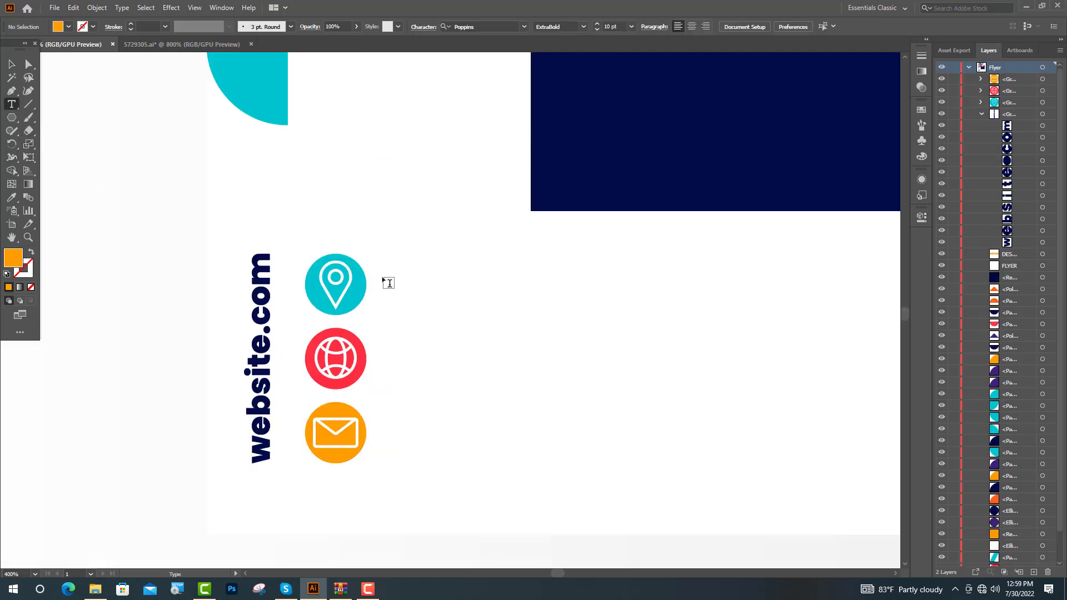
click(386, 279)
key(ctrl+equal)
click(502, 27)
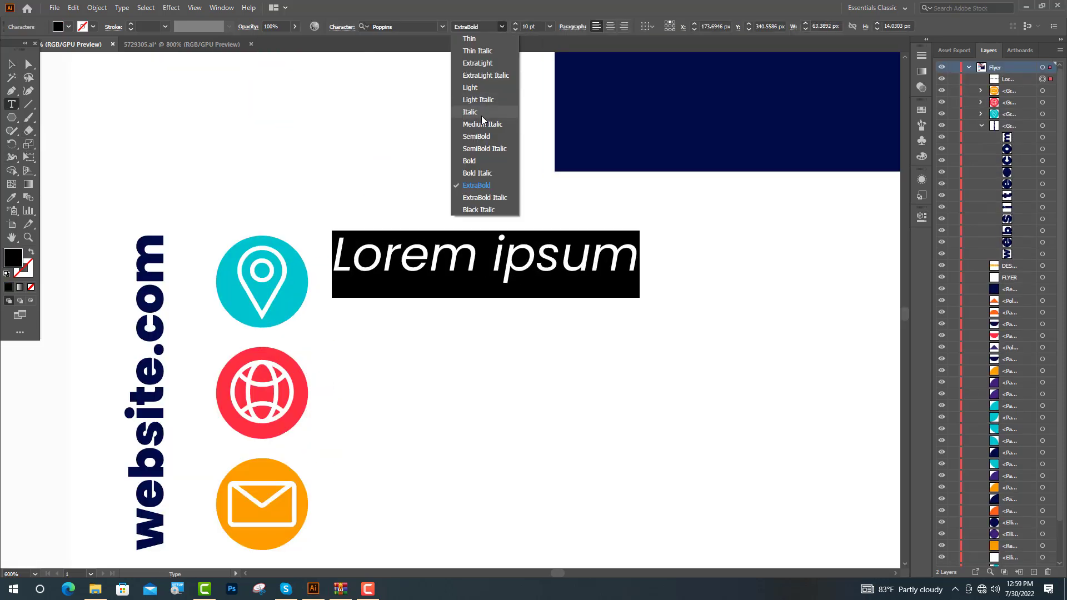
click(483, 139)
text(A)
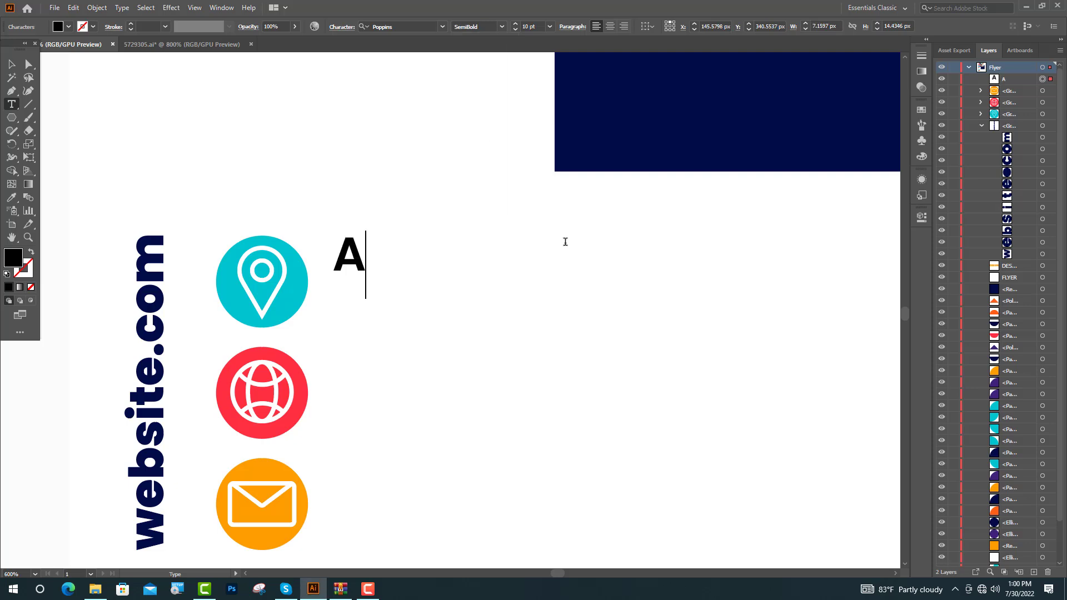
text(vinue Road 133,)
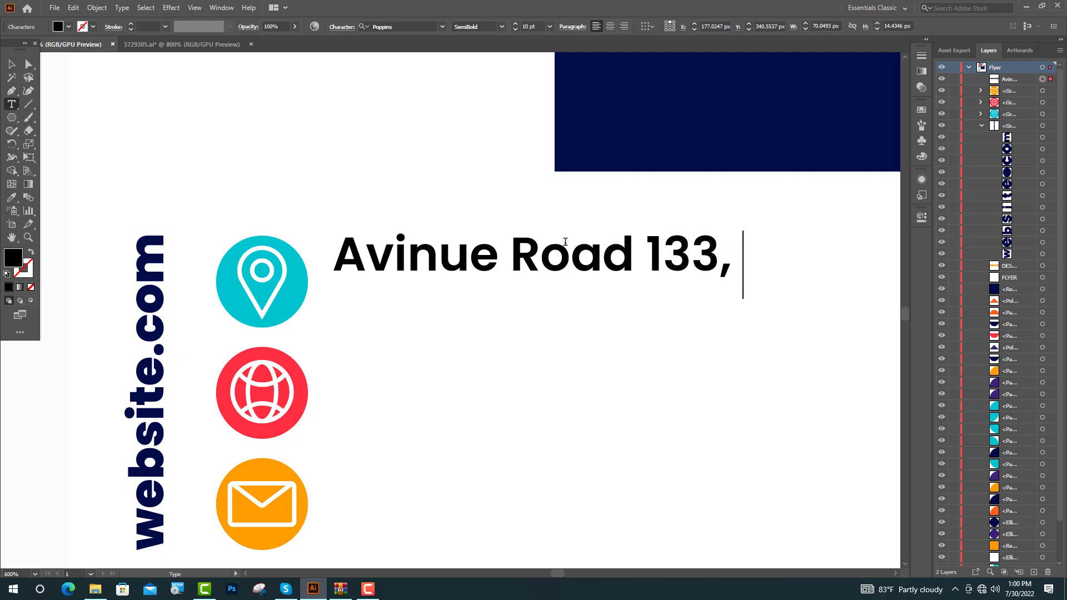
text(New City)
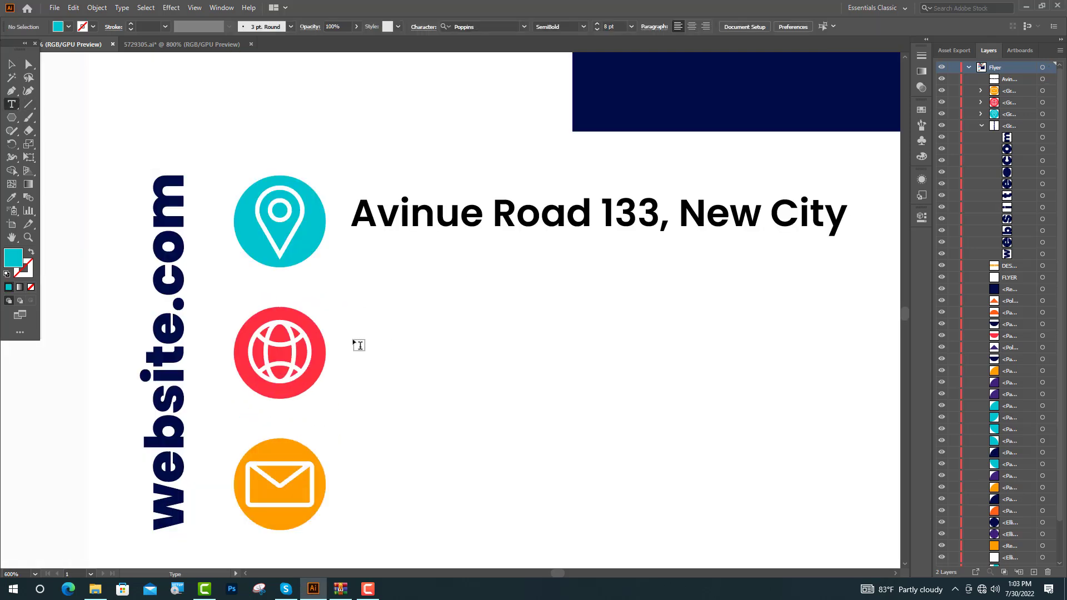
Step: Add the 8 pt text "Website.com" beside the globe icon
click(359, 345)
key(BackSpace)
text(W)
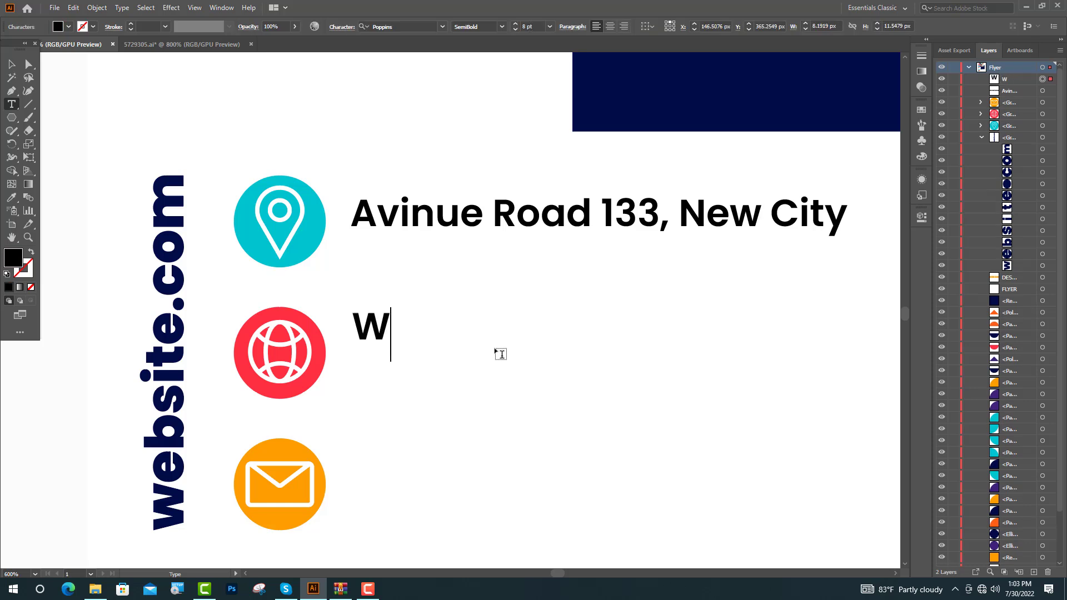
text(ebsite)
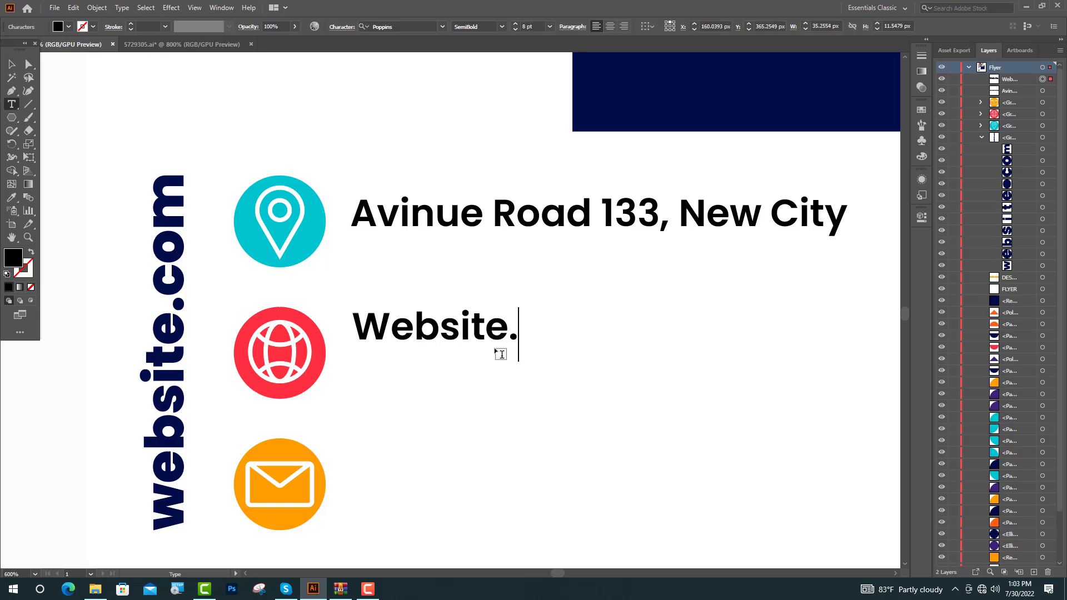
text(.co)
text(m)
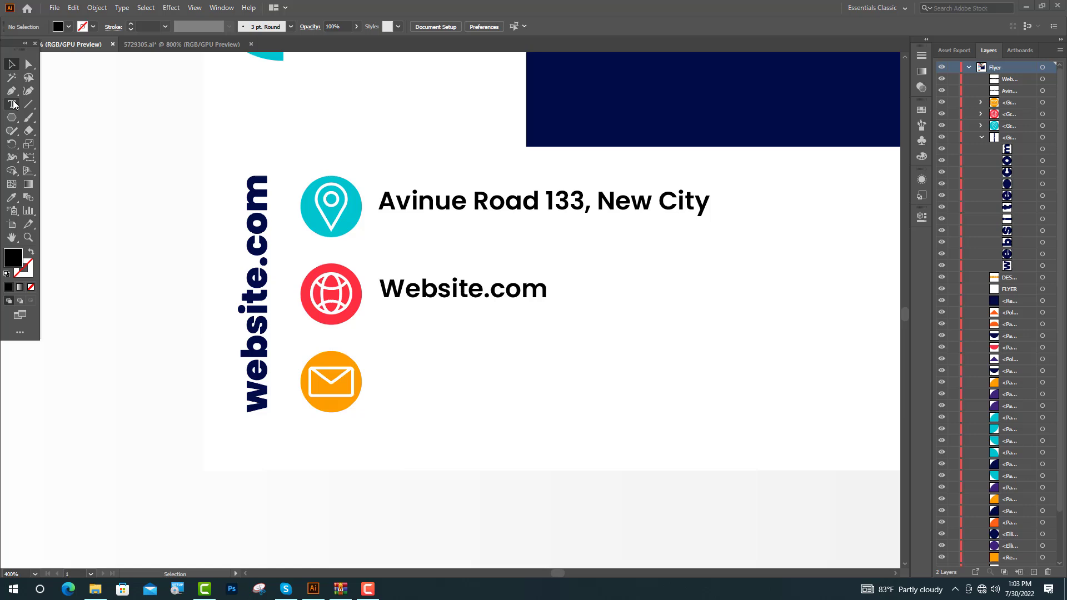
Step: Add the contact e-mail address as a text line beside the envelope icon
click(13, 104)
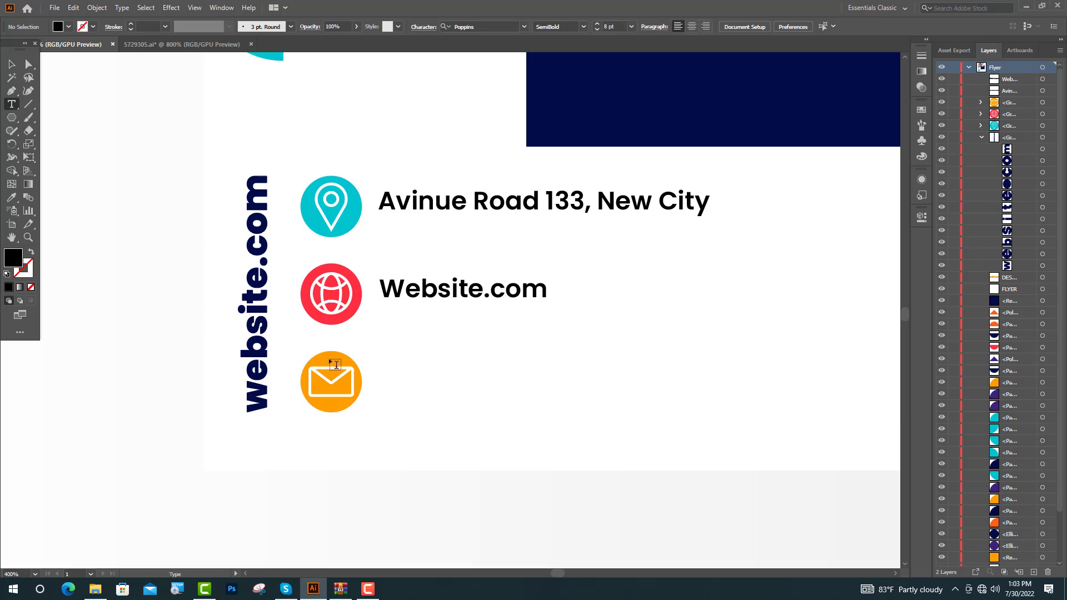
scroll(382, 373, up, 1)
click(394, 383)
text(info@website)
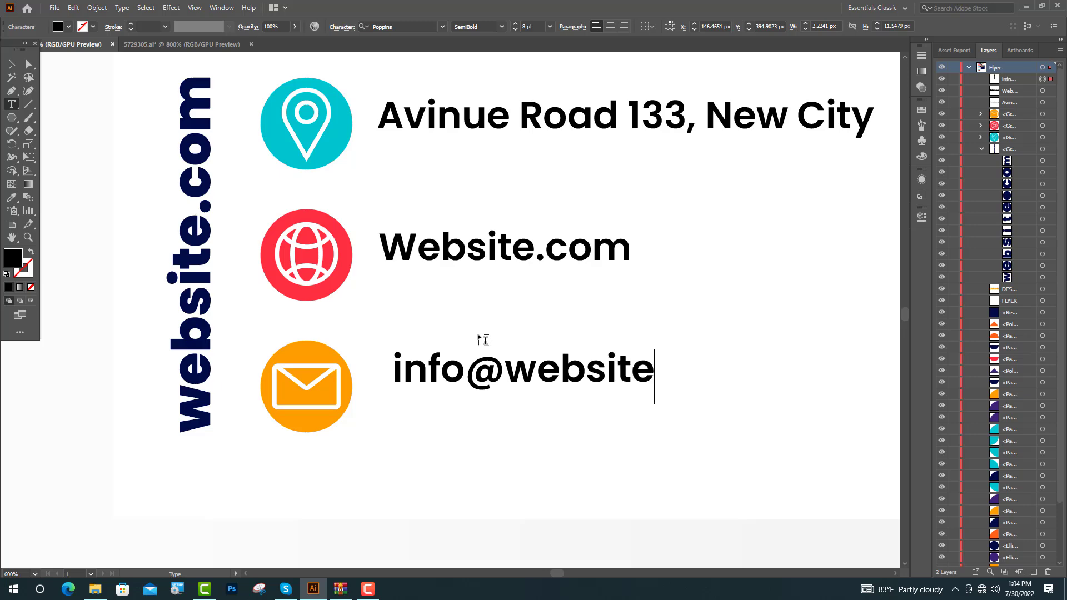
text(.c)
text(om)
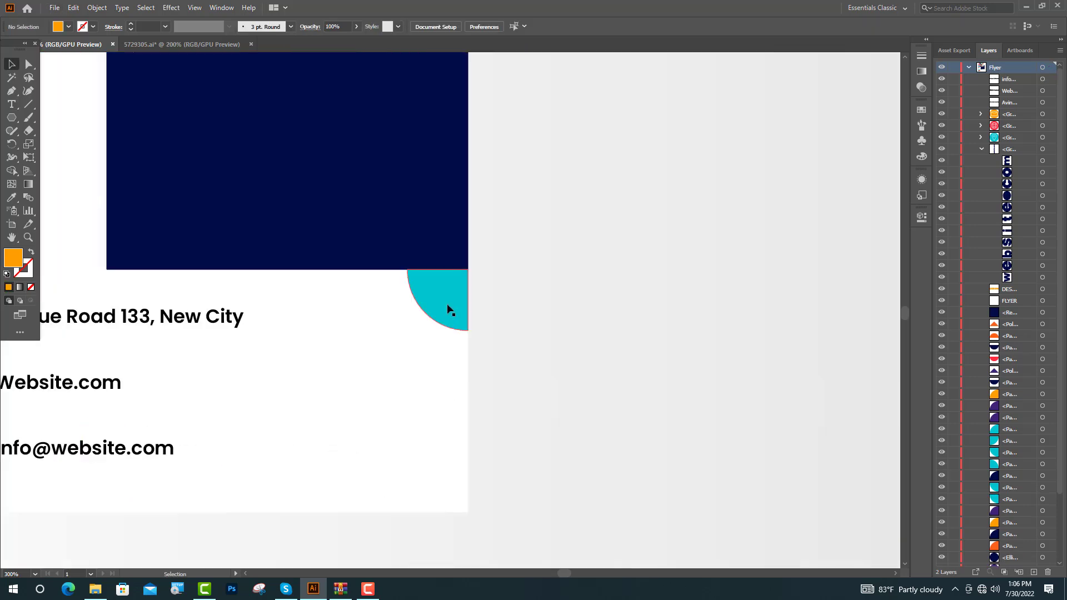
Step: Duplicate the cyan quarter circle directly below itself, and rotate a navy semicircle copy upright into the flyer's lower-right corner
drag(444, 278, 450, 372)
click(28, 65)
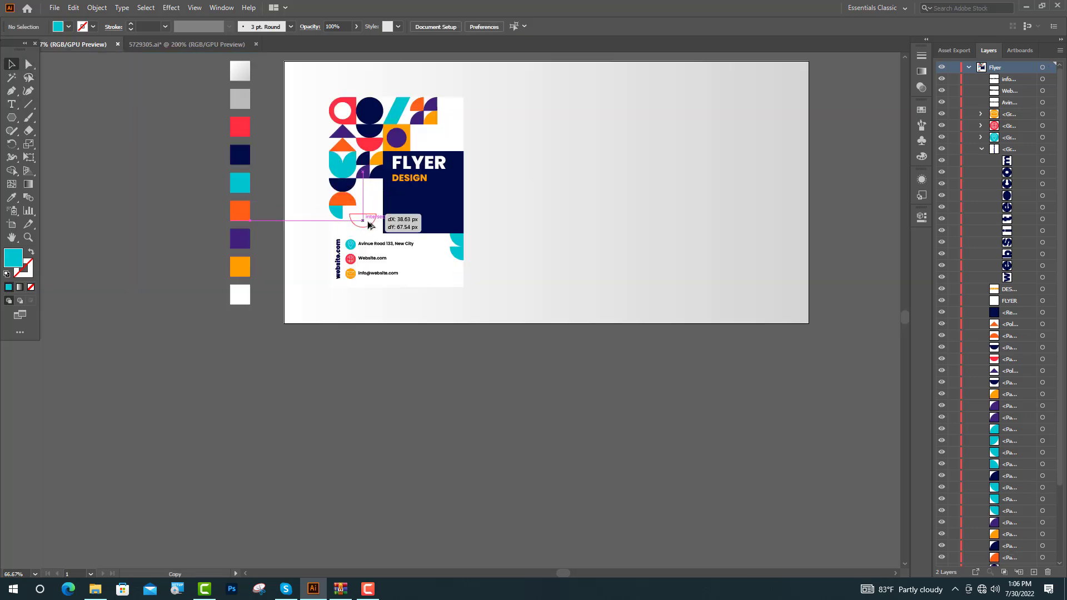
drag(317, 217, 423, 303)
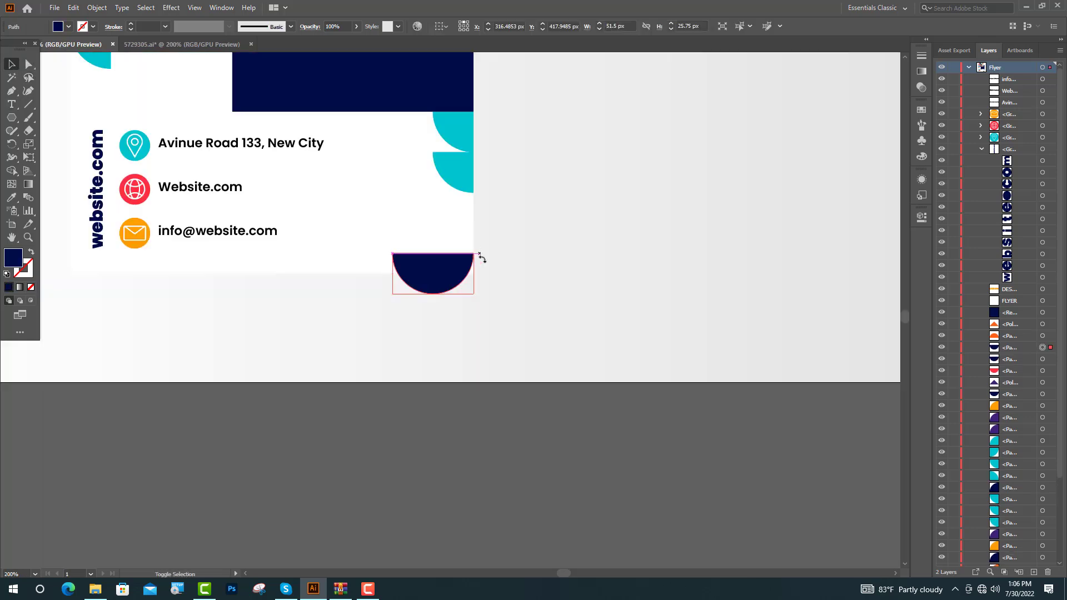
mouse_move(482, 256)
mouse_down()
mouse_move(471, 305)
mouse_move(472, 240)
mouse_up()
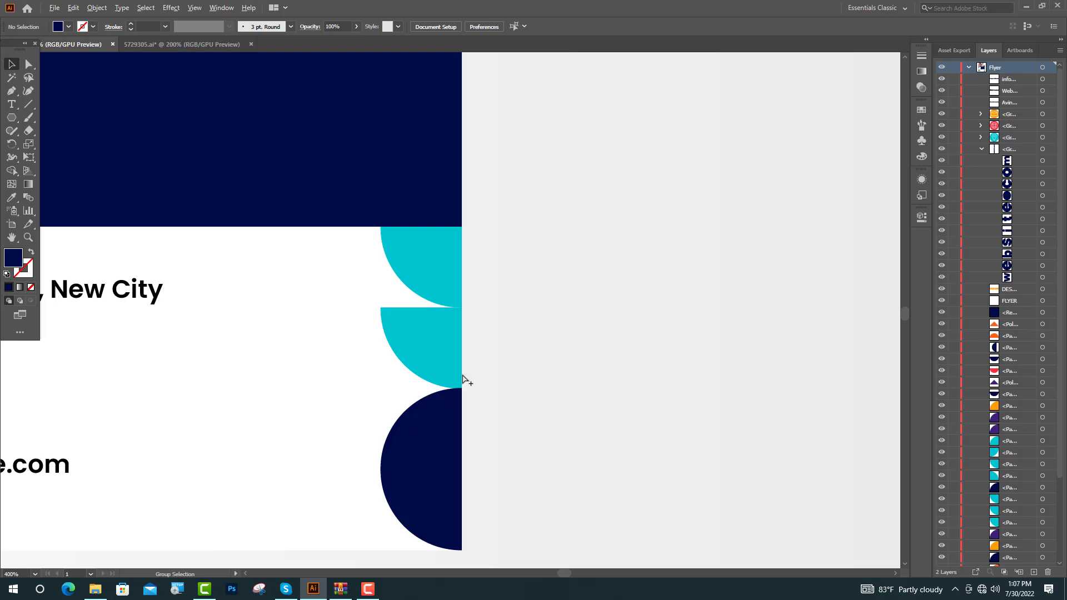
Step: Round the lower cyan quarter circle into a full circle and enlarge it to about 25.6 px in diameter
scroll(465, 377, up, 1)
click(369, 308)
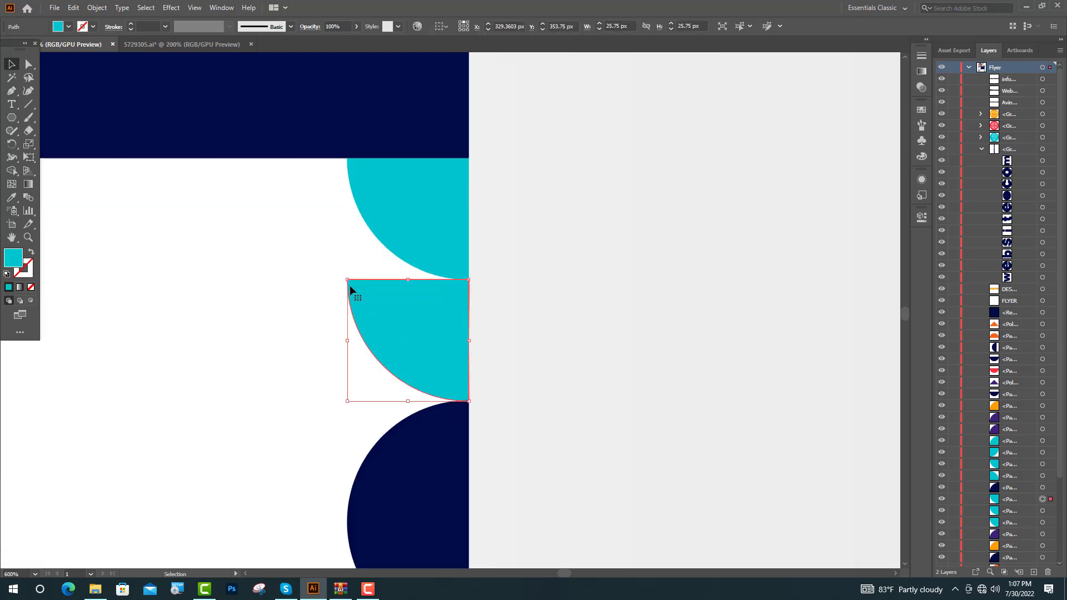
key(ctrl+z)
key(ctrl+z)
drag(418, 381, 426, 400)
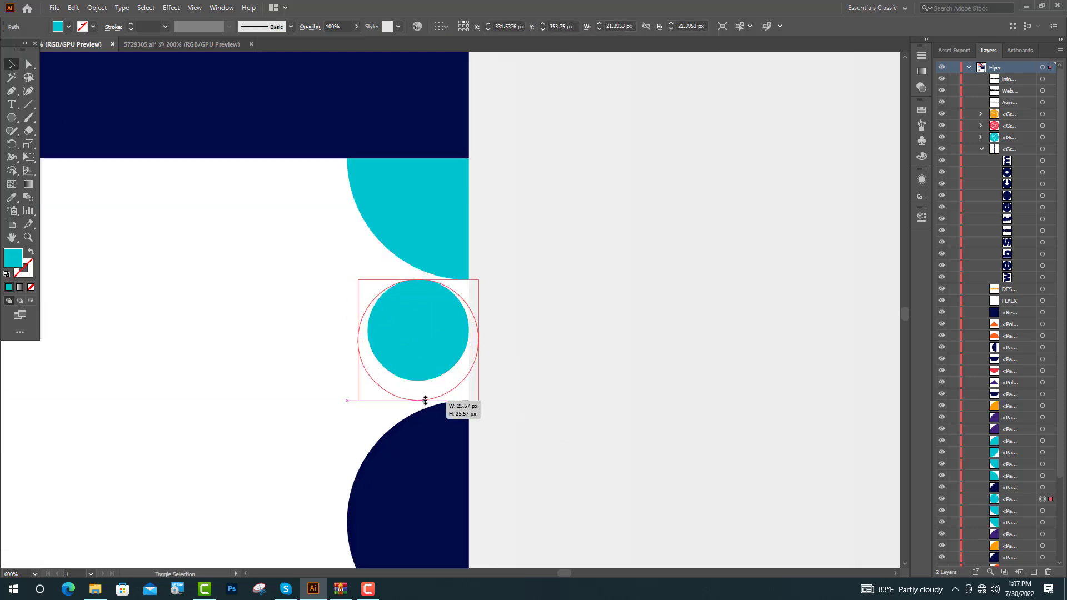
Step: Recolour the cyan circle purple by sampling the purple palette swatch with the Eyedropper
key(ctrl+minus)
key(ctrl+minus)
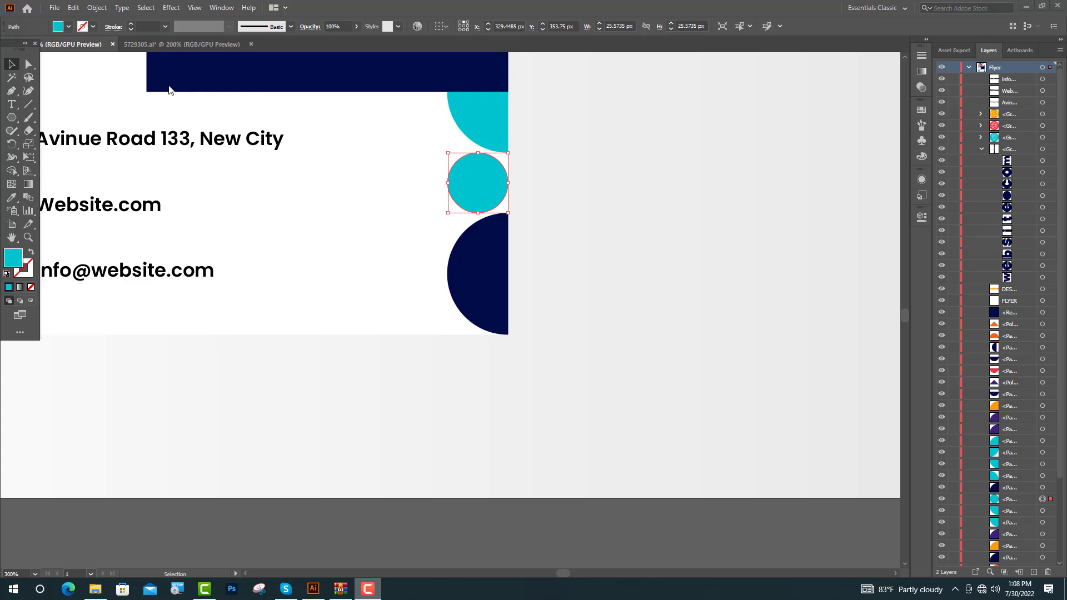
key(ctrl+minus)
key(ctrl+minus)
key(ctrl+minus)
key(i)
click(89, 204)
Step: Reflect the navy semicircle across the vertical axis as a copy and place it against the original's curved side
key(ctrl+plus)
key(ctrl+plus)
key(ctrl+plus)
key(v)
right_click(385, 259)
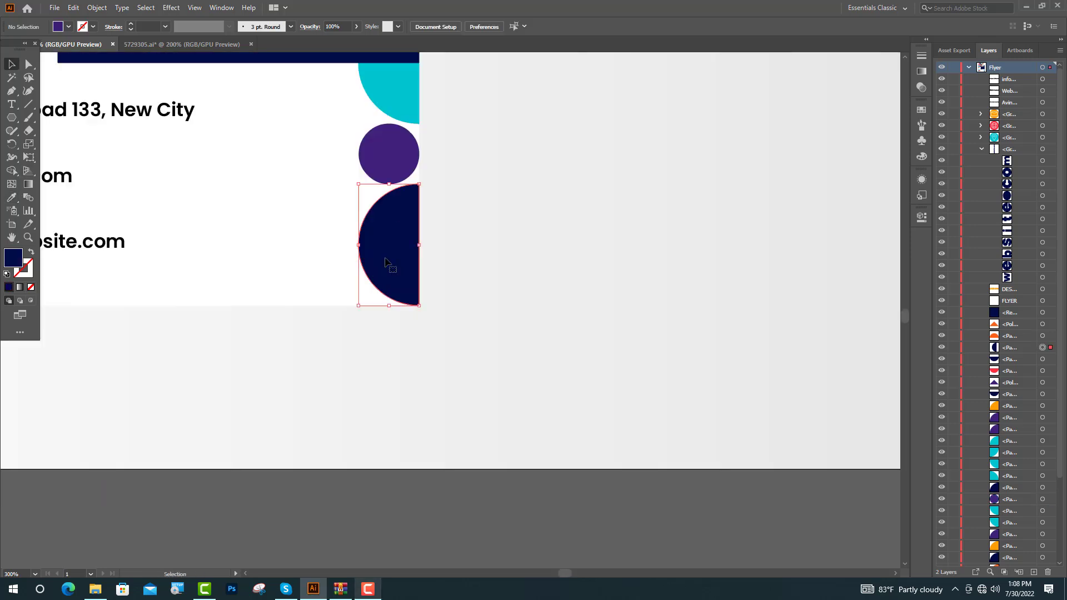
mouse_move(467, 432)
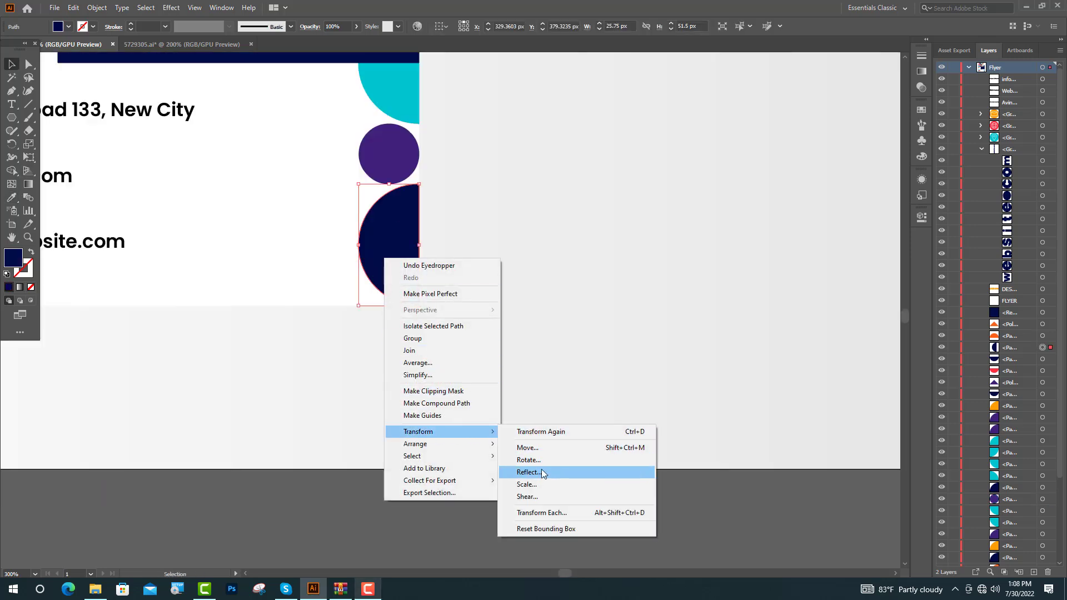
click(543, 471)
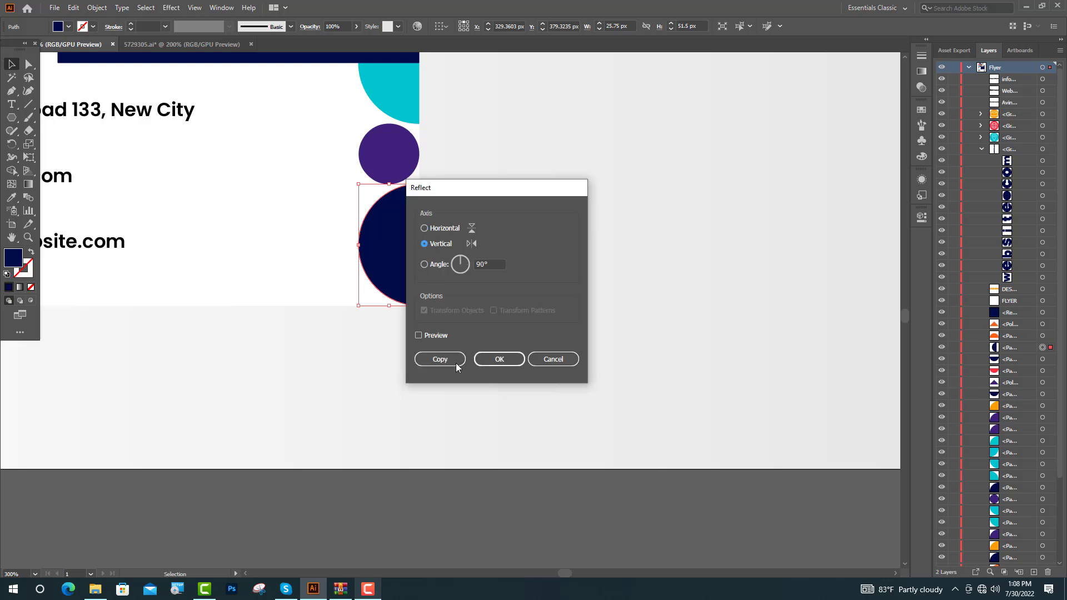
click(441, 362)
key(ctrl+plus)
drag(386, 261, 319, 262)
click(477, 360)
Step: Copy the pattern's cyan quarter circle to the flyer's bottom edge, against the straight side of the mirrored navy semicircle
scroll(477, 360, down, 3)
scroll(390, 282, up, 1)
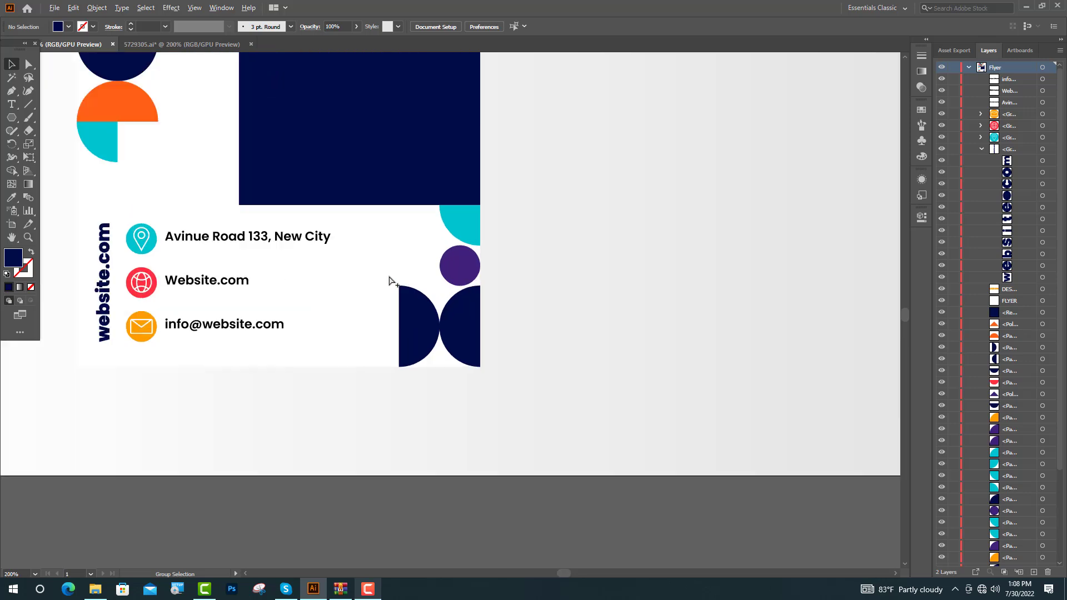
scroll(390, 282, up, 1)
drag(93, 186, 376, 389)
scroll(376, 389, down, 1)
scroll(383, 272, up, 2)
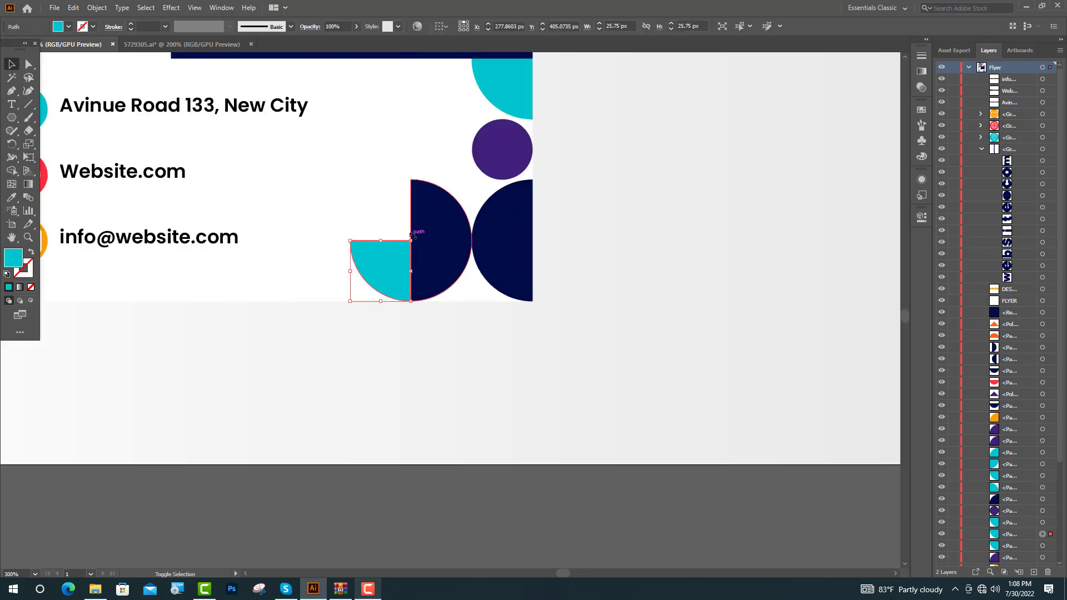
Step: Flip the bottom cyan quarter circle so its curve faces up, and recolour it and the adjoining navy semicircle red with the Eyedropper
drag(413, 237, 421, 297)
click(418, 318)
click(398, 280)
shift+click(431, 270)
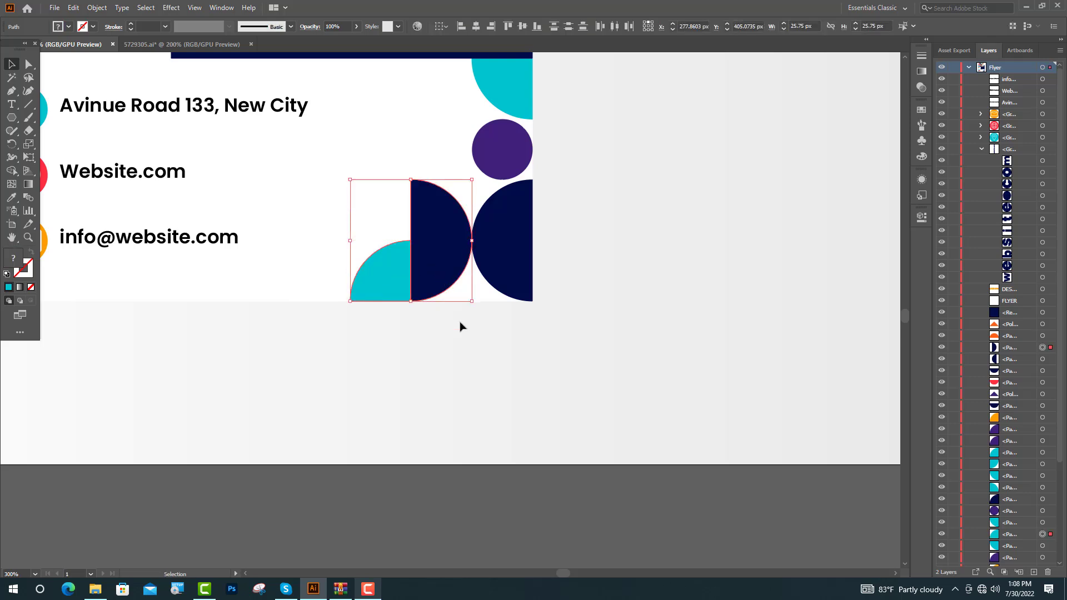
scroll(461, 326, down, 2)
key(i)
scroll(207, 132, down, 2)
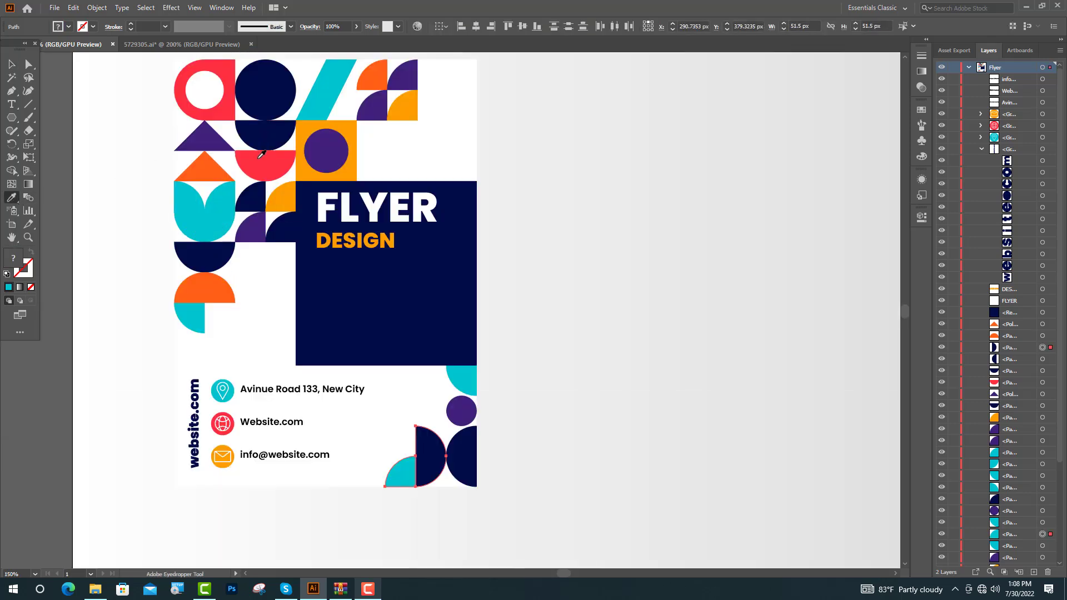
click(263, 135)
Step: Copy the red quarter circle along the flyer's bottom edge, directly beside the original, and reflect the copy
scroll(381, 389, up, 2)
key(v)
click(381, 389)
drag(381, 389, 332, 394)
right_click(347, 378)
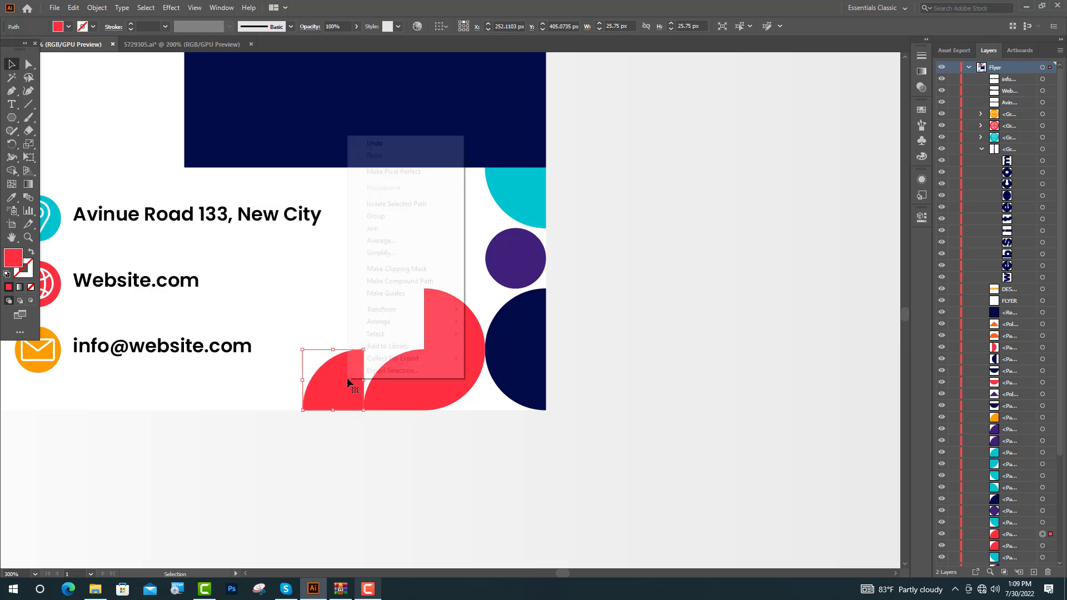
mouse_move(393, 307)
click(505, 348)
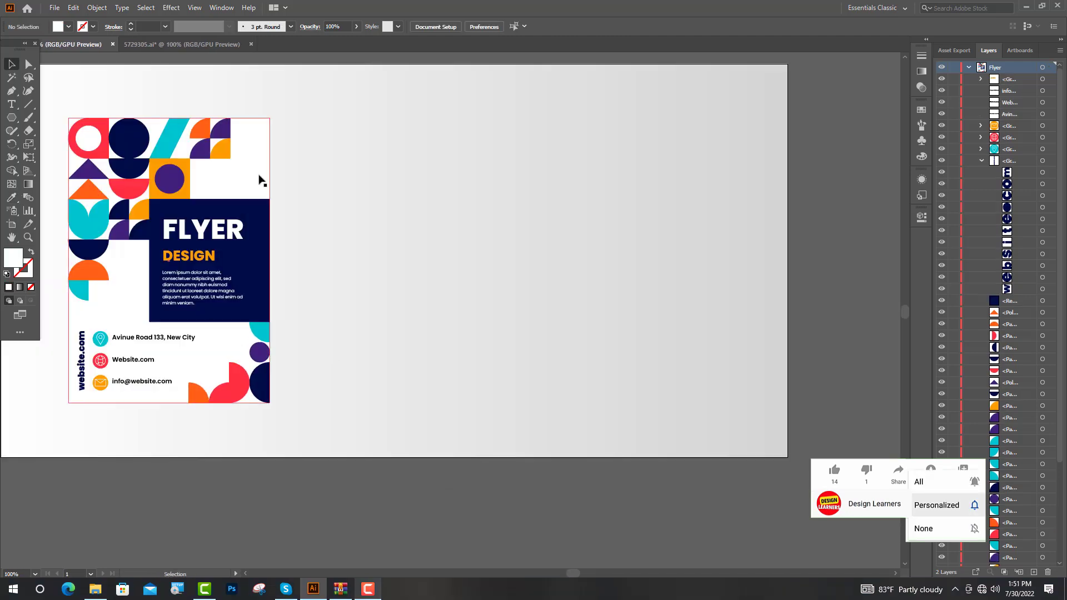
Step: Duplicate the white flyer background as a second page and copy the red corner shape into its upper-left corner as a plain square
drag(320, 180, 474, 186)
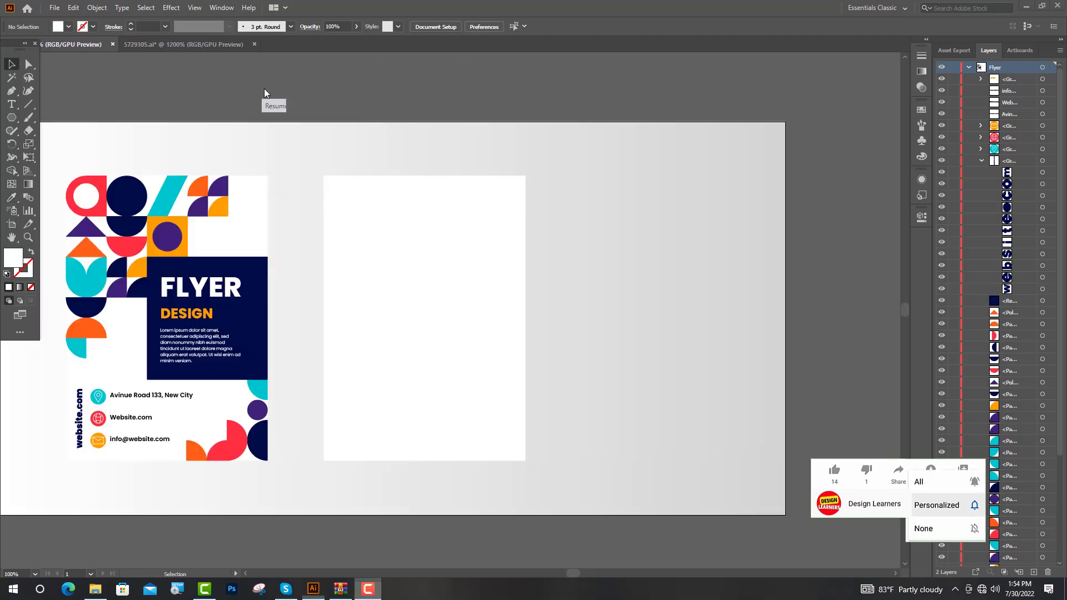
scroll(172, 95, up, 1)
drag(58, 199, 452, 195)
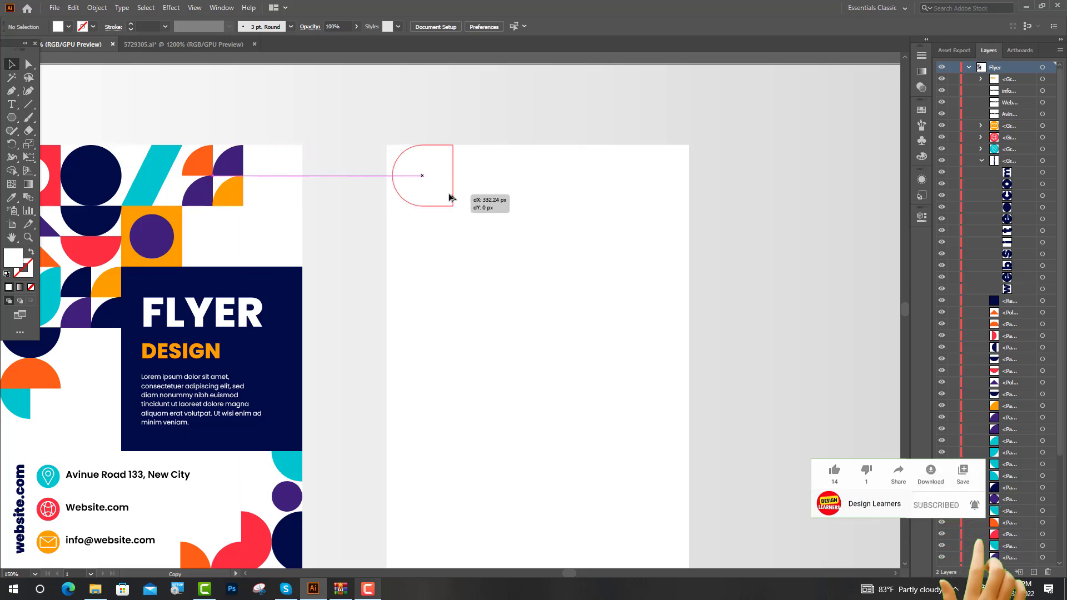
scroll(414, 176, up, 2)
click(404, 186)
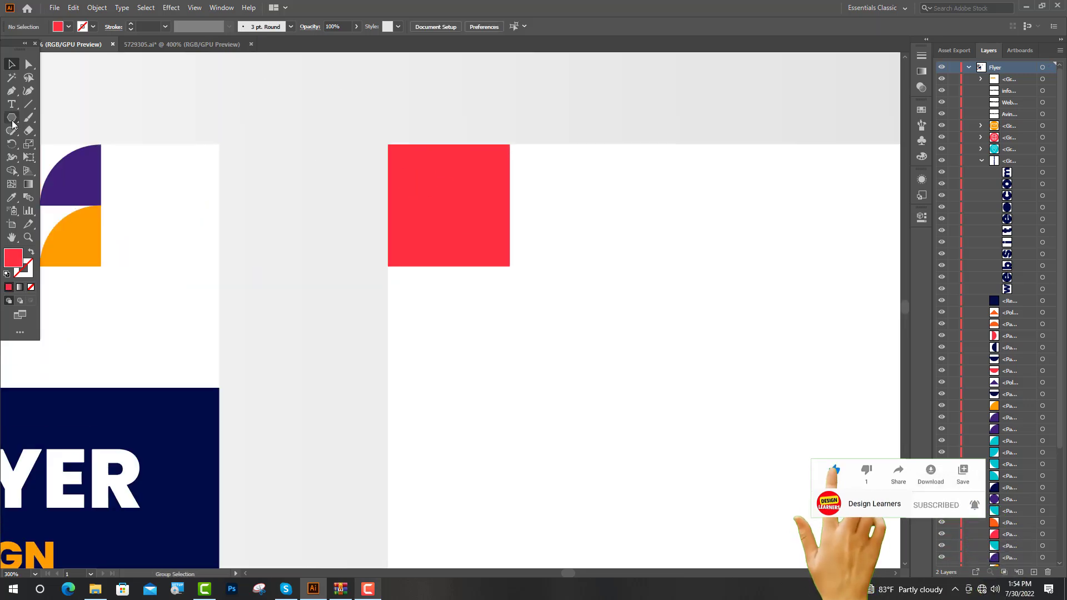
Step: Draw a circle about 28.4 px wide centred on the red square's lower edge and recolour it orange by sampling the first flyer
drag(11, 117, 60, 144)
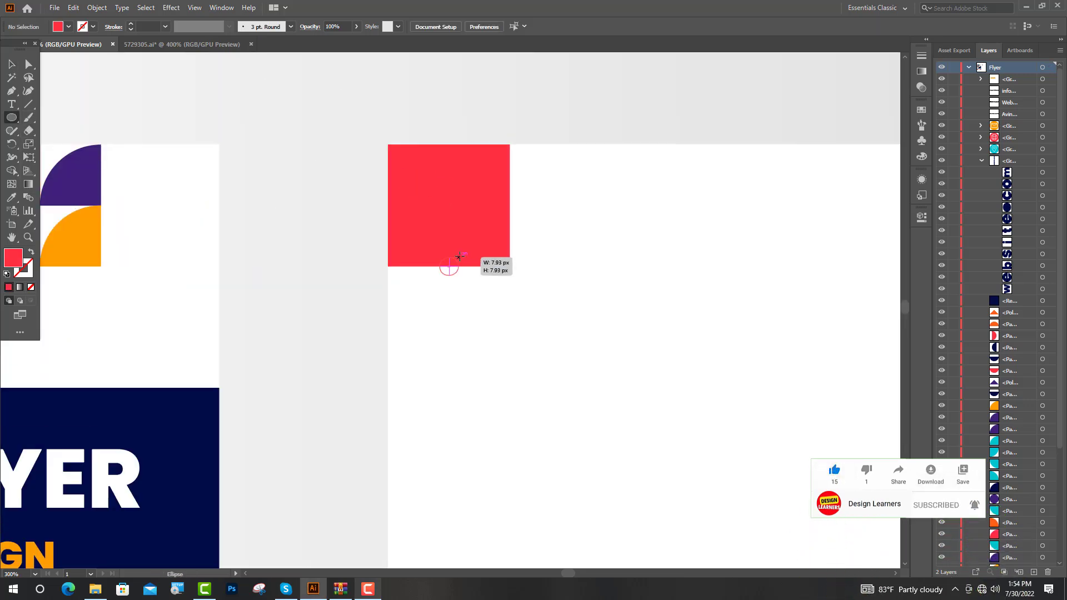
drag(459, 256, 481, 235)
key(v)
key(ctrl+shift+a)
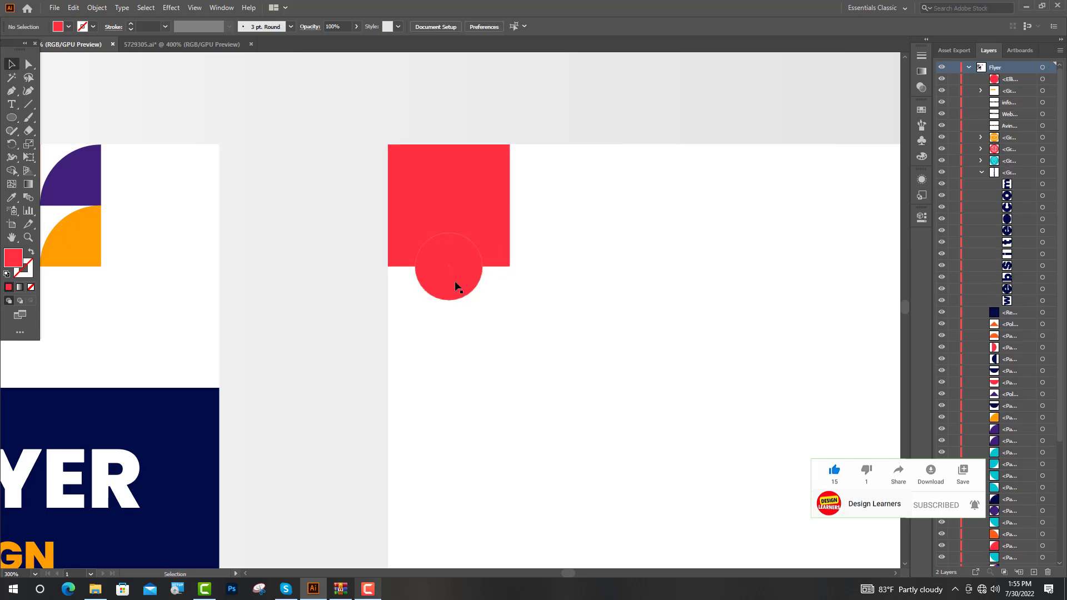
click(12, 198)
click(84, 243)
key(v)
key(ctrl+shift+a)
Step: Draw an orange rectangle about 31.7 by 14.8 px over the circle's upper half, with its lower edge through the circle's centre
key(ctrl+equal)
key(ctrl+equal)
key(ctrl+equal)
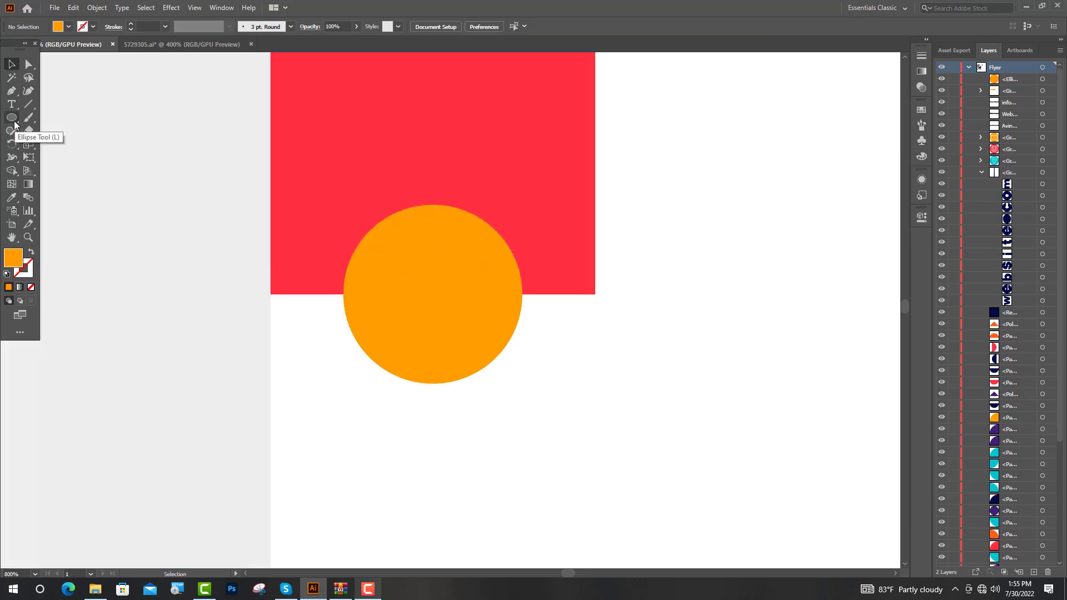
drag(15, 121, 53, 120)
mouse_move(336, 295)
mouse_down()
mouse_move(537, 221)
mouse_move(536, 204)
mouse_up()
key(v)
scroll(505, 352, up, 2)
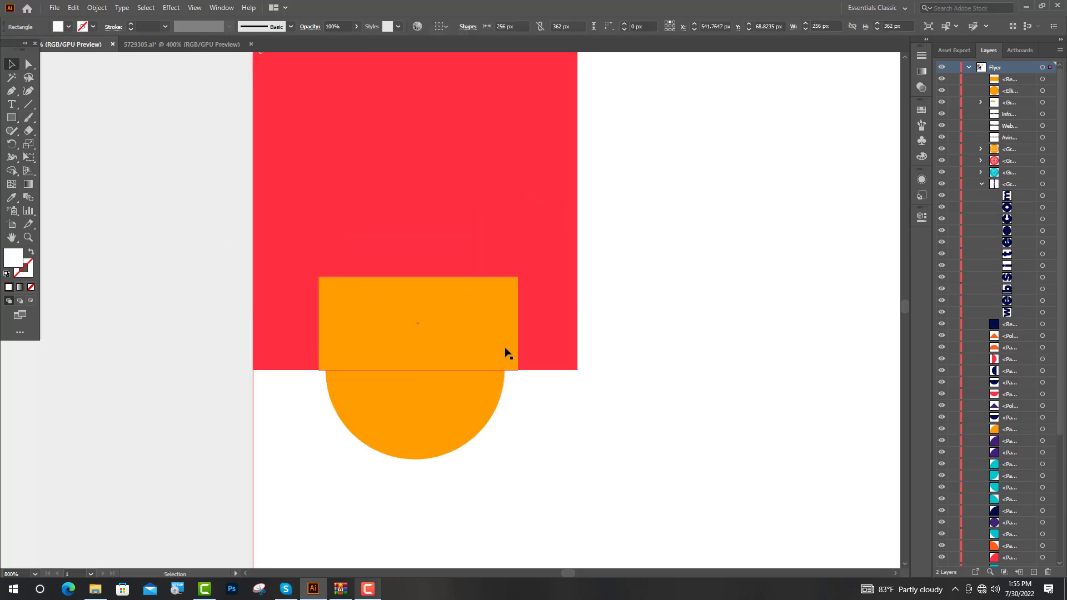
key(ctrl+[)
Step: Duplicate the orange circle in place and subtract the rectangle from the duplicate with Minus Front, keeping only the lower half
click(484, 423)
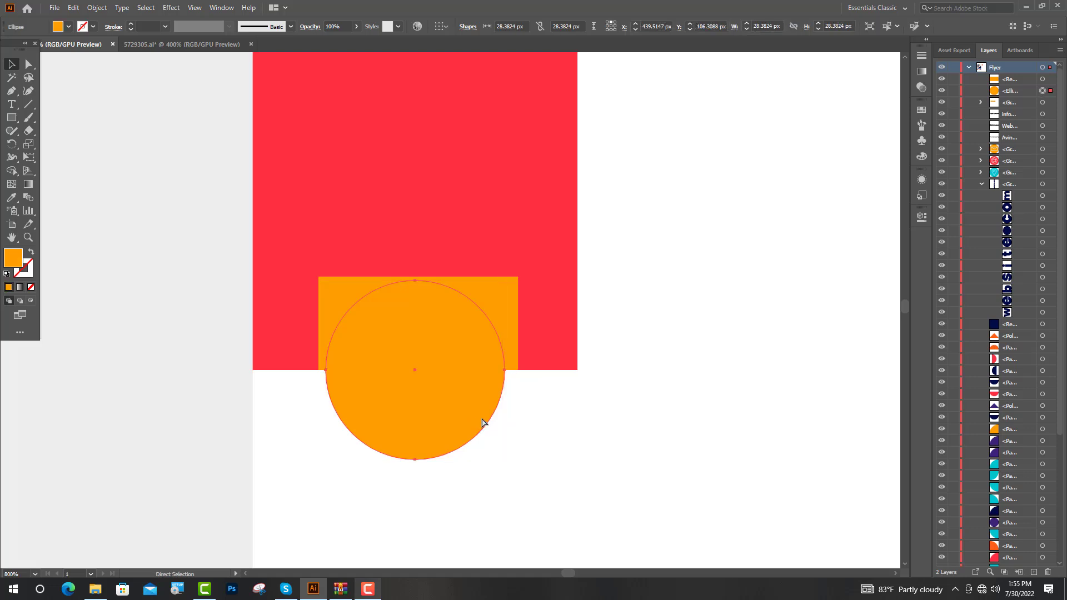
key(ctrl+c)
key(ctrl+f)
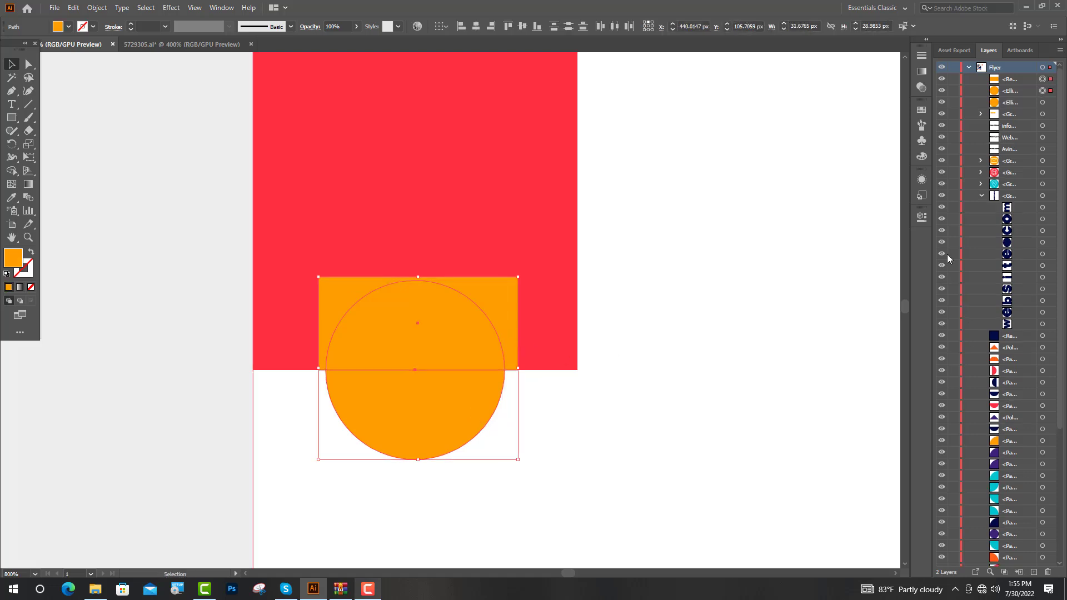
click(922, 217)
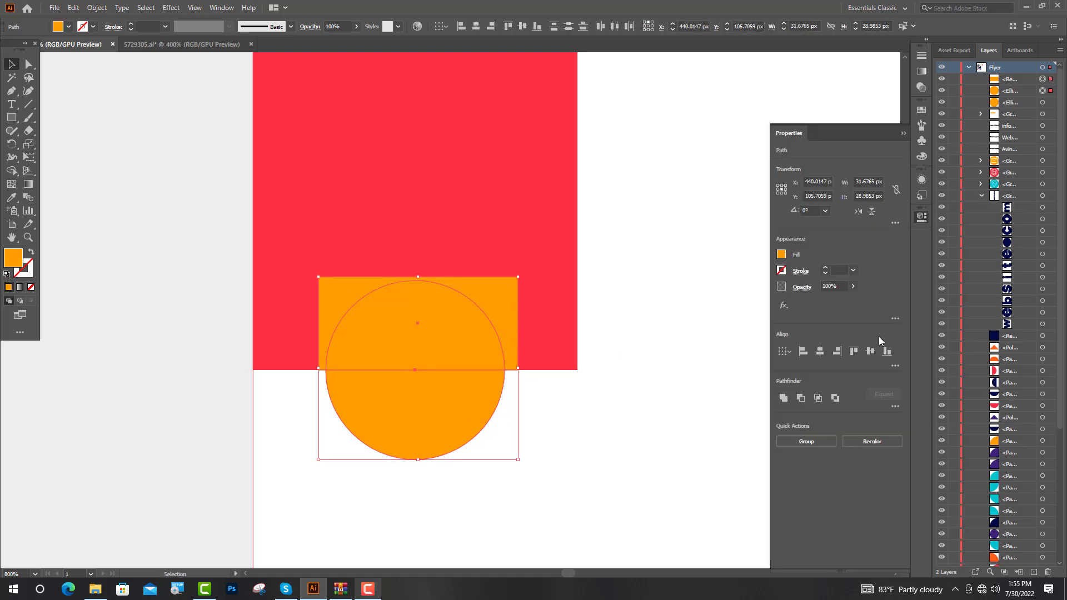
click(800, 398)
Step: Subtract the full orange circle from the red square with Minus Front, and copy the notched square directly below it
click(469, 333)
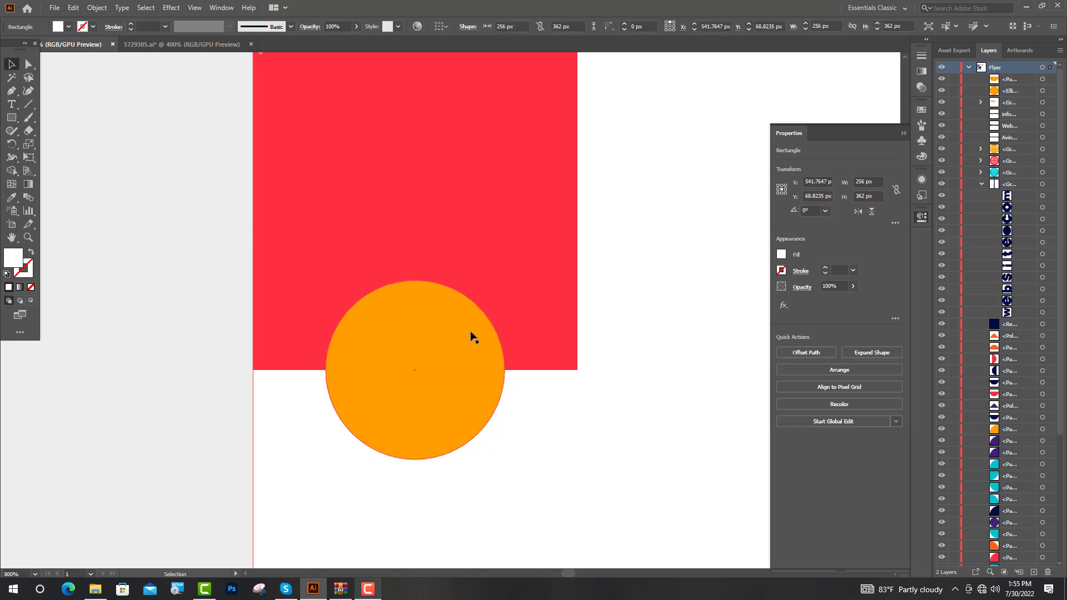
shift+click(547, 267)
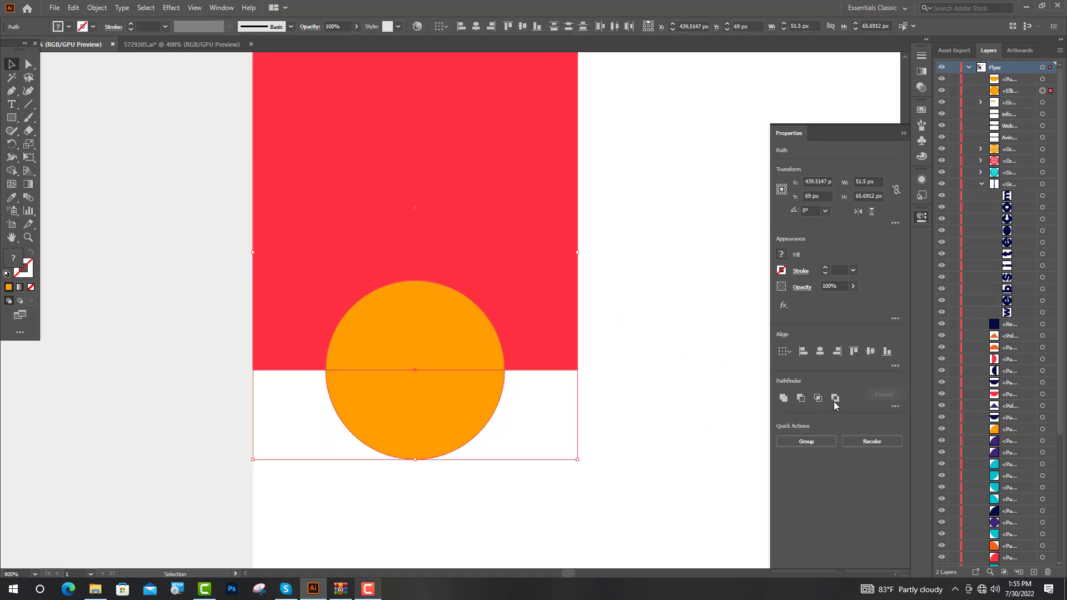
click(801, 398)
key(ctrl+minus)
key(ctrl+minus)
key(ctrl+minus)
drag(526, 298, 536, 448)
Step: Draw a triangle about 28.7 by 24.9 px with the Polygon tool and recolour it navy by sampling the first flyer
click(11, 117)
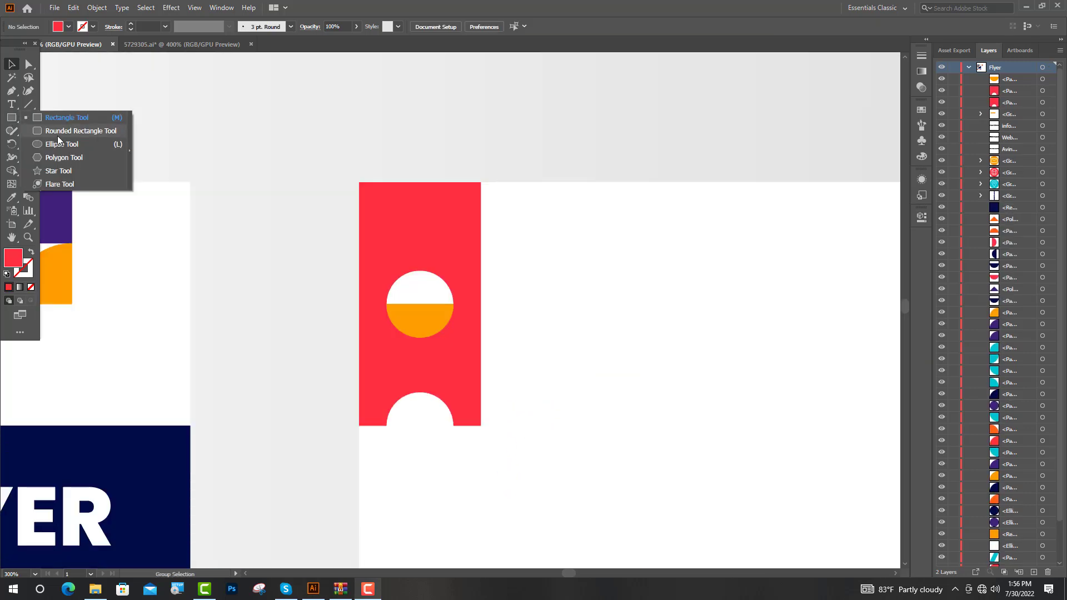
click(58, 157)
mouse_move(358, 365)
mouse_down()
mouse_move(384, 418)
mouse_move(393, 392)
mouse_up()
click(13, 200)
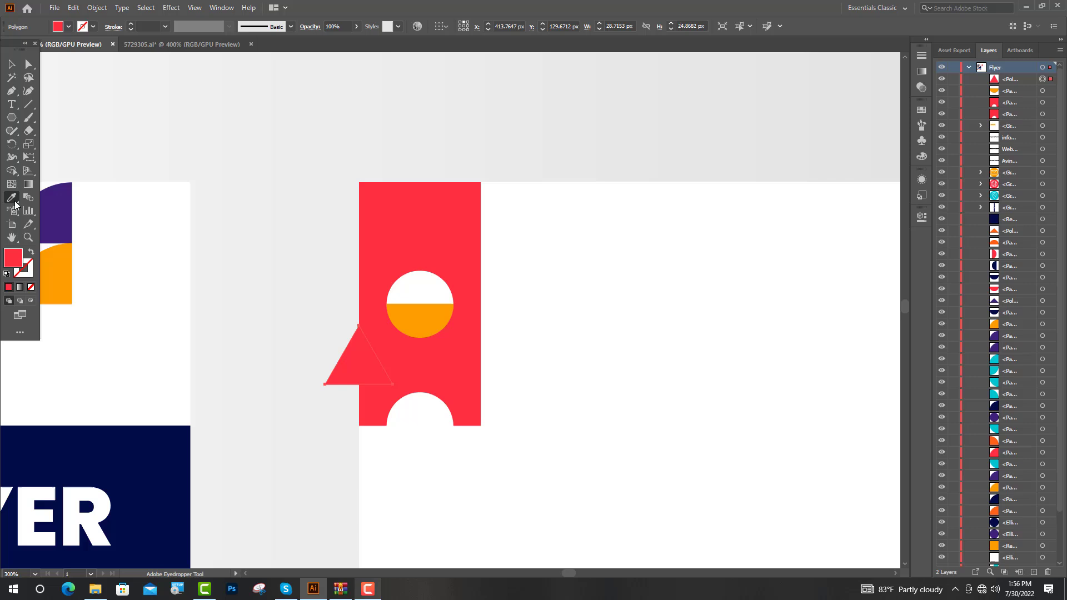
click(63, 206)
click(138, 489)
Step: Fit the navy triangle into the lower-left corner of the notched red copy and shift its apex to make a 25.75 px right-angled triangle
scroll(385, 401, up, 3)
key(v)
drag(381, 362, 472, 467)
scroll(541, 284, up, 2)
key(a)
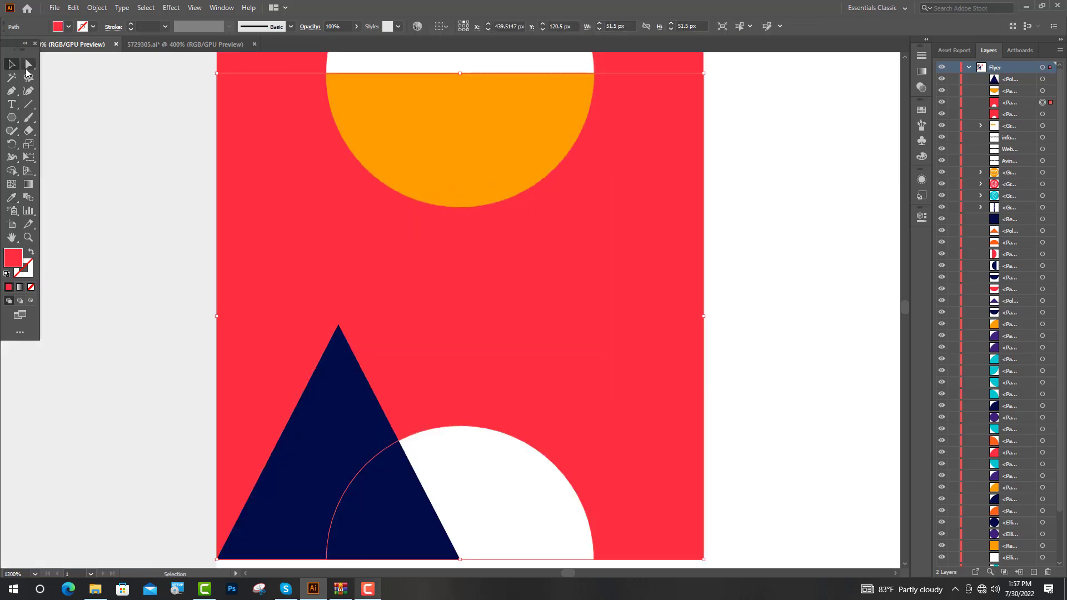
click(338, 328)
drag(337, 331, 217, 316)
scroll(216, 315, down, 3)
Step: Reflect the navy triangle as a copy and place the mirrored copy in the opposite lower corner of the red shape
key(v)
right_click(223, 350)
mouse_move(261, 280)
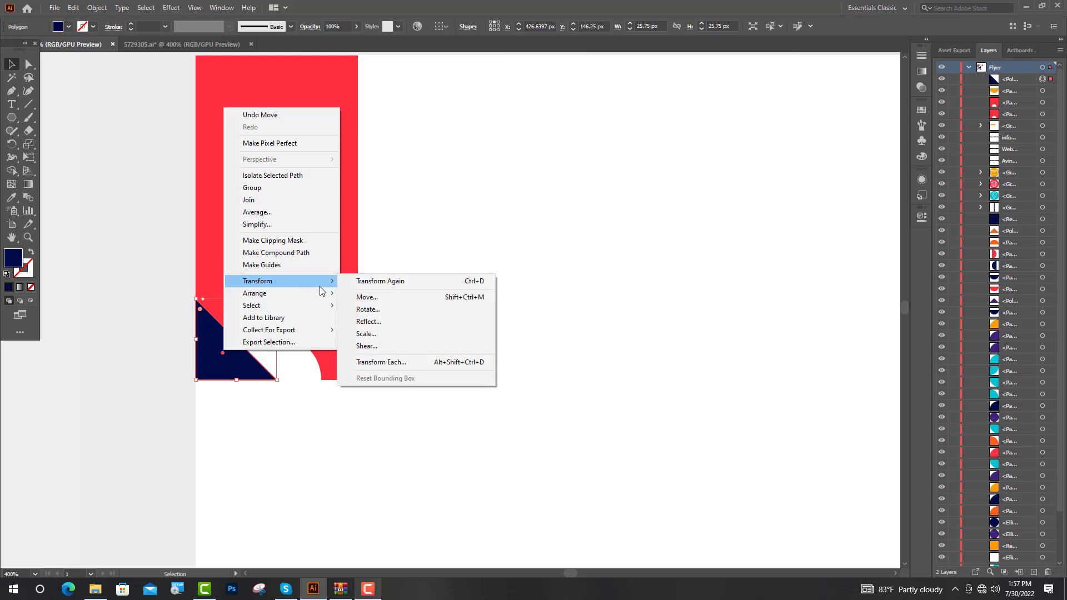
click(374, 322)
click(449, 364)
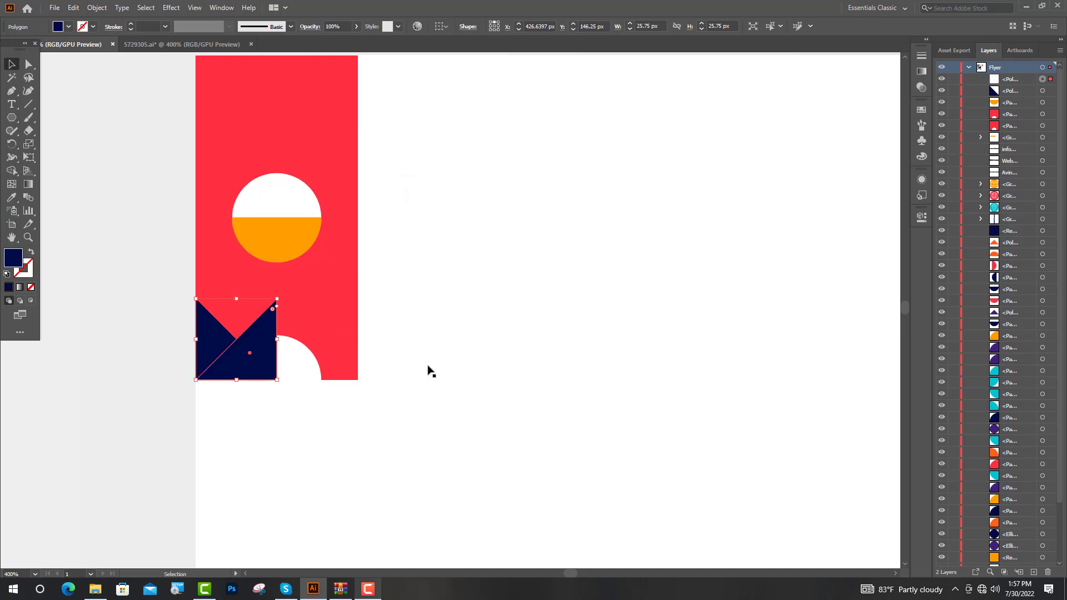
scroll(298, 368, up, 2)
drag(248, 354, 409, 358)
Step: Delete the notched red copy behind the two navy triangles
click(417, 191)
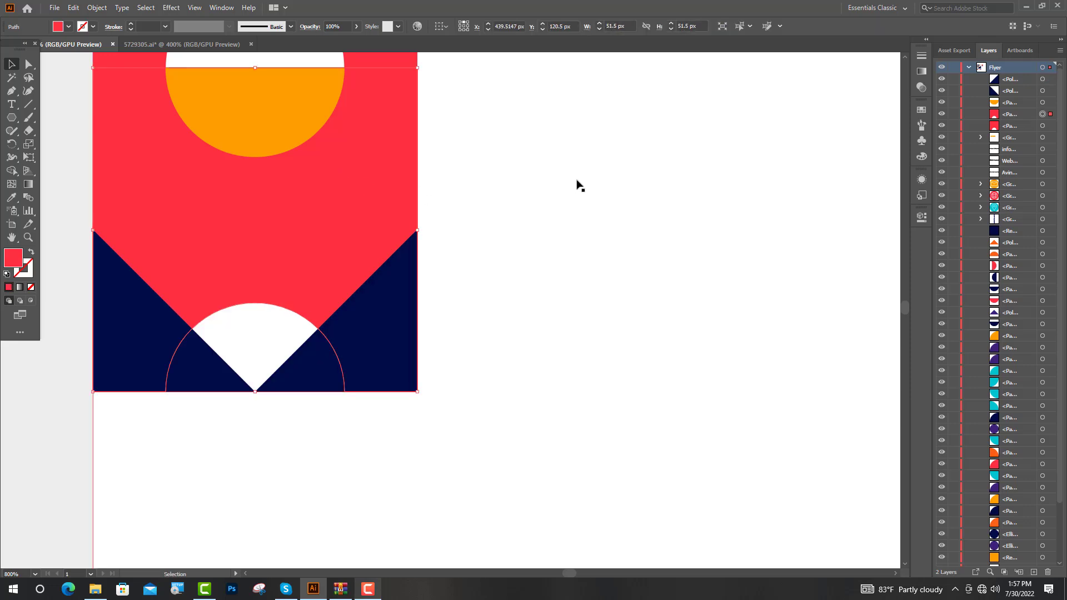
key(Delete)
key(ctrl+minus)
key(ctrl+minus)
key(ctrl+minus)
key(ctrl+minus)
key(ctrl+minus)
Step: Create a 51.5 by 51.5 px square directly beneath the two navy triangles with the Rectangle tool
click(12, 117)
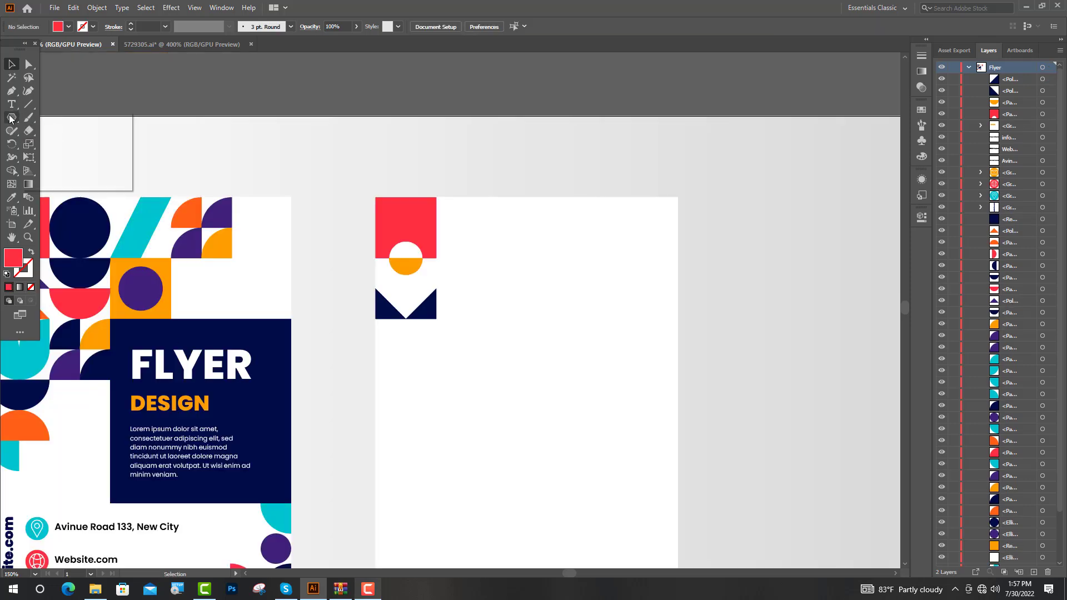
click(56, 118)
scroll(419, 350, up, 4)
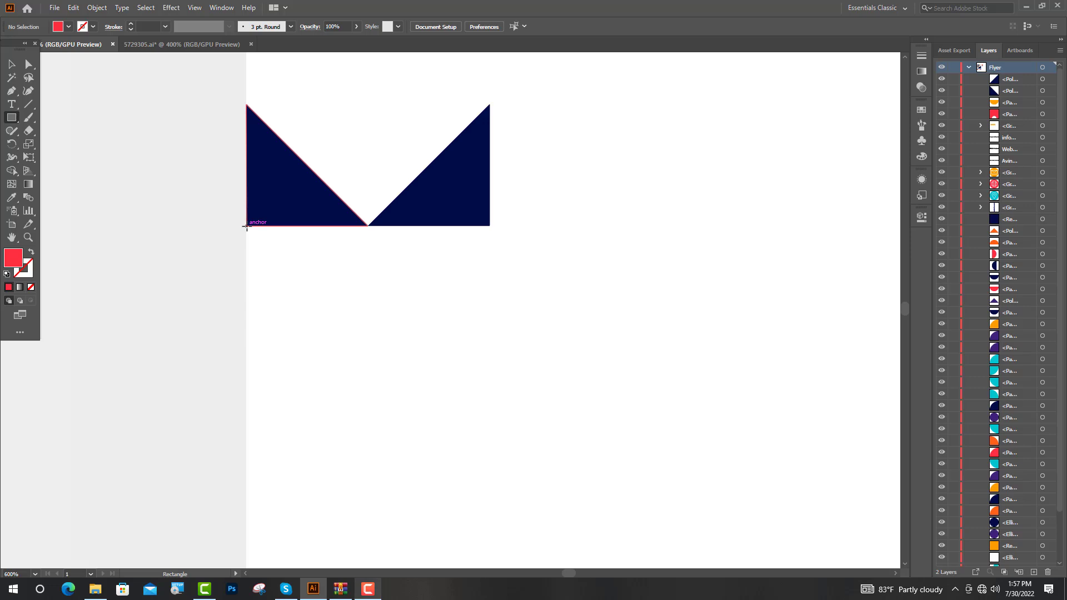
click(246, 226)
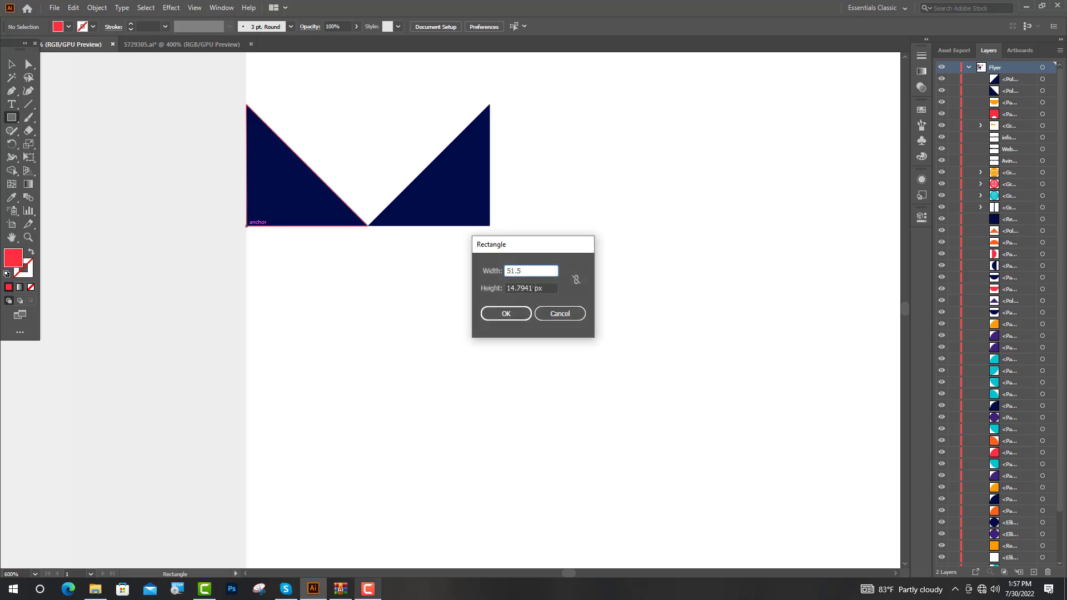
key(Tab)
text(51)
key(Return)
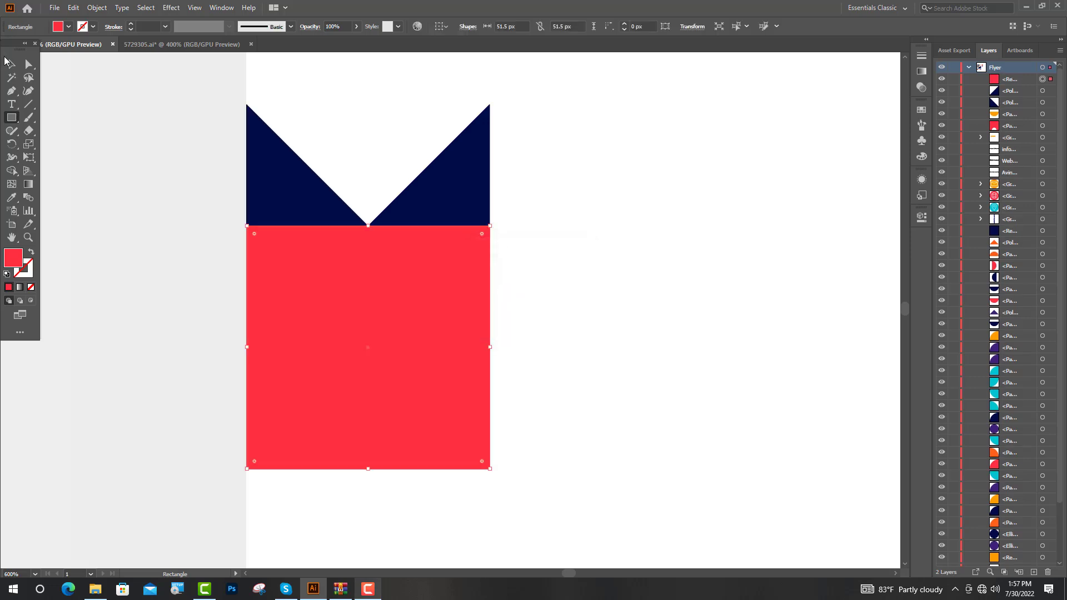
Step: Recolour the new square navy by sampling a triangle, and fully round its two lower corners
click(9, 64)
click(13, 199)
click(298, 189)
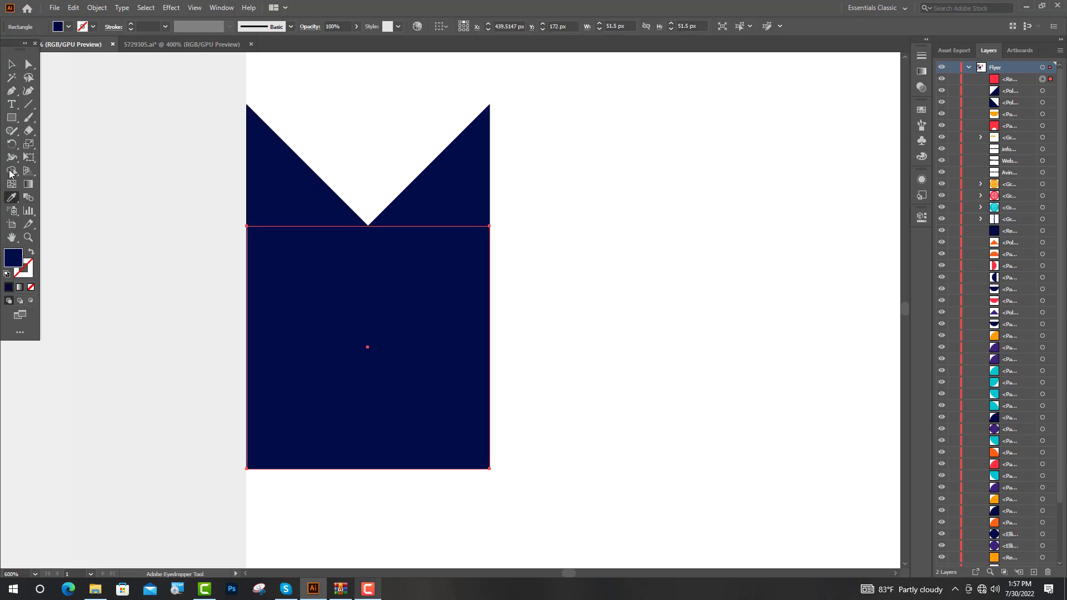
click(11, 64)
click(29, 65)
click(246, 468)
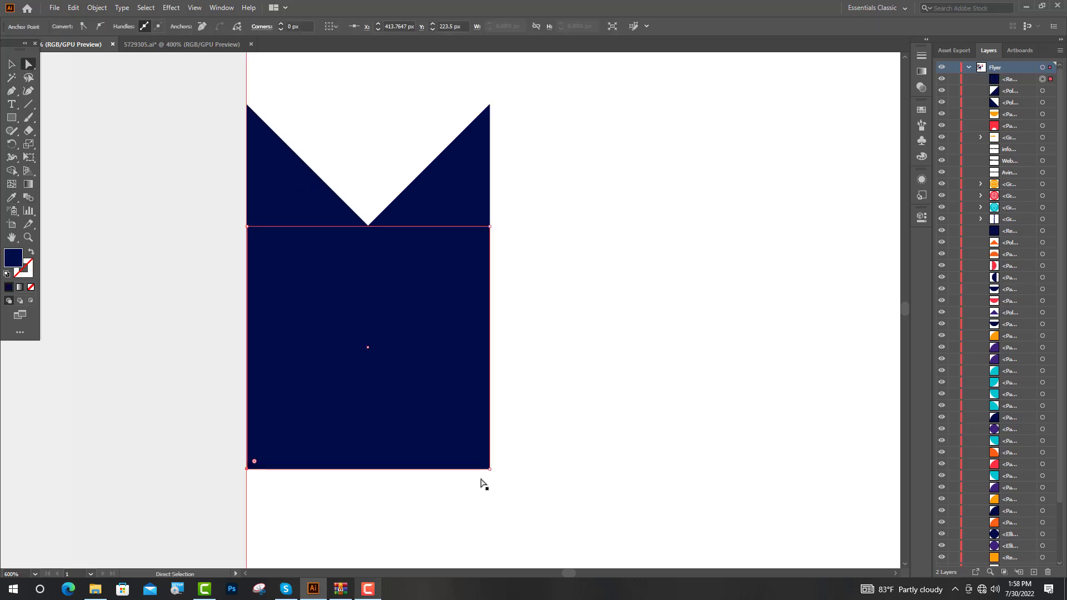
shift+click(489, 468)
drag(483, 462, 386, 295)
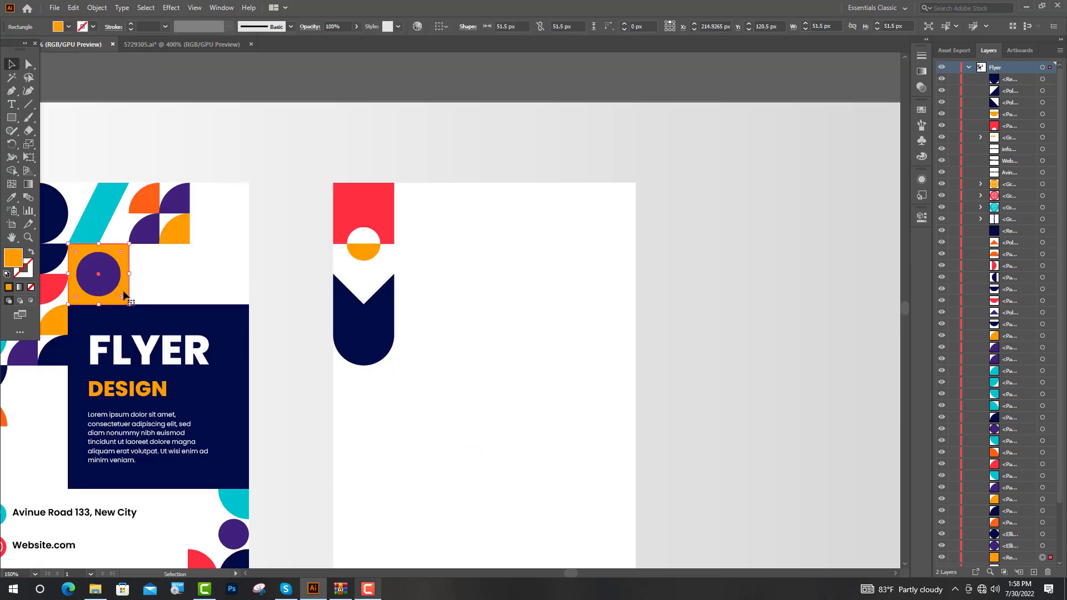
Step: Copy the first flyer's orange square to the second page, behind the rounded lower end of the navy shape
drag(124, 296, 393, 382)
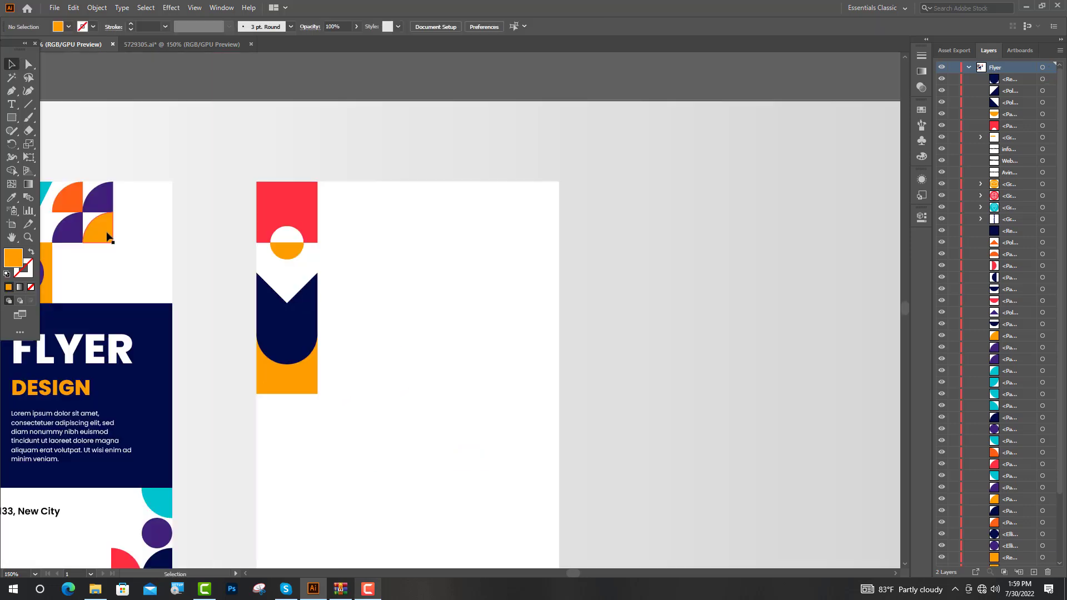
Step: Copy the first flyer's orange quarter circle over the orange half circle and round it into a full circle about 28.4 px wide
click(108, 238)
drag(105, 231, 261, 274)
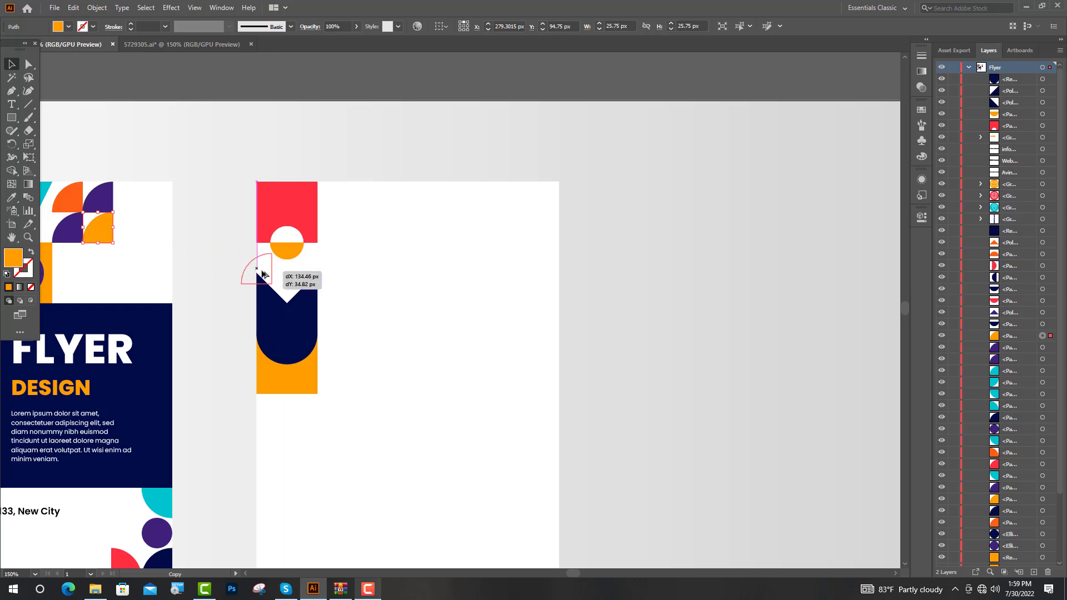
drag(262, 274, 280, 247)
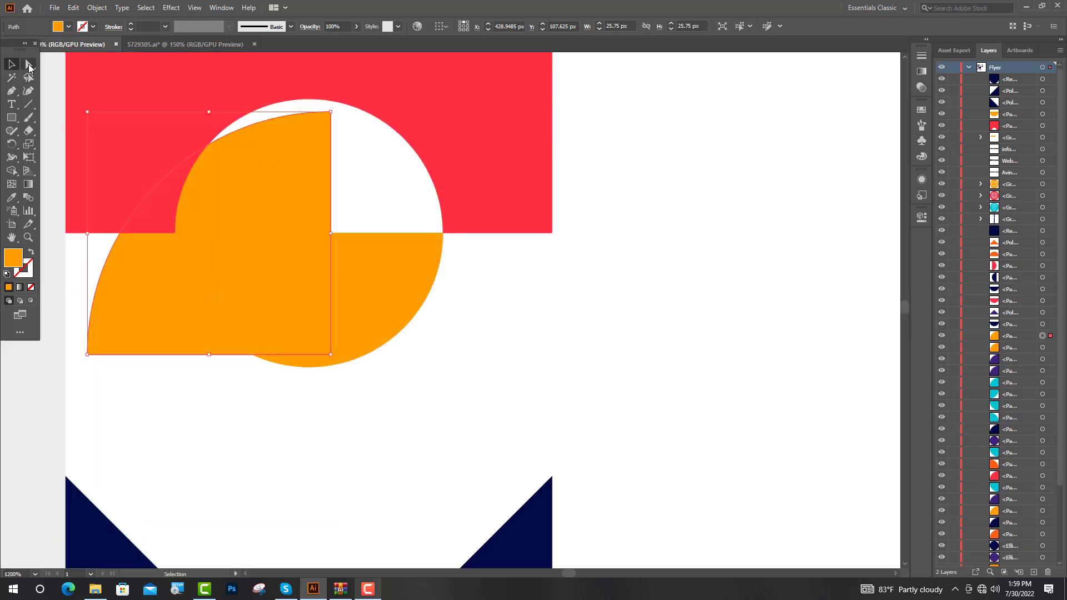
click(29, 65)
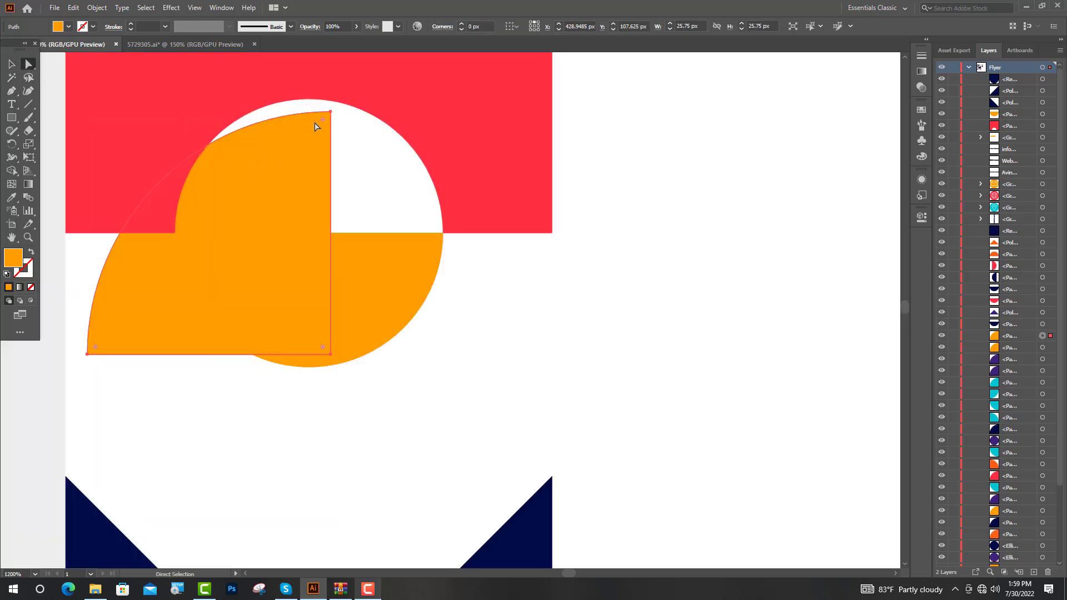
drag(324, 123, 183, 313)
Step: Place copies of the orange circle side by side directly beneath the second page's orange square
drag(344, 78, 420, 415)
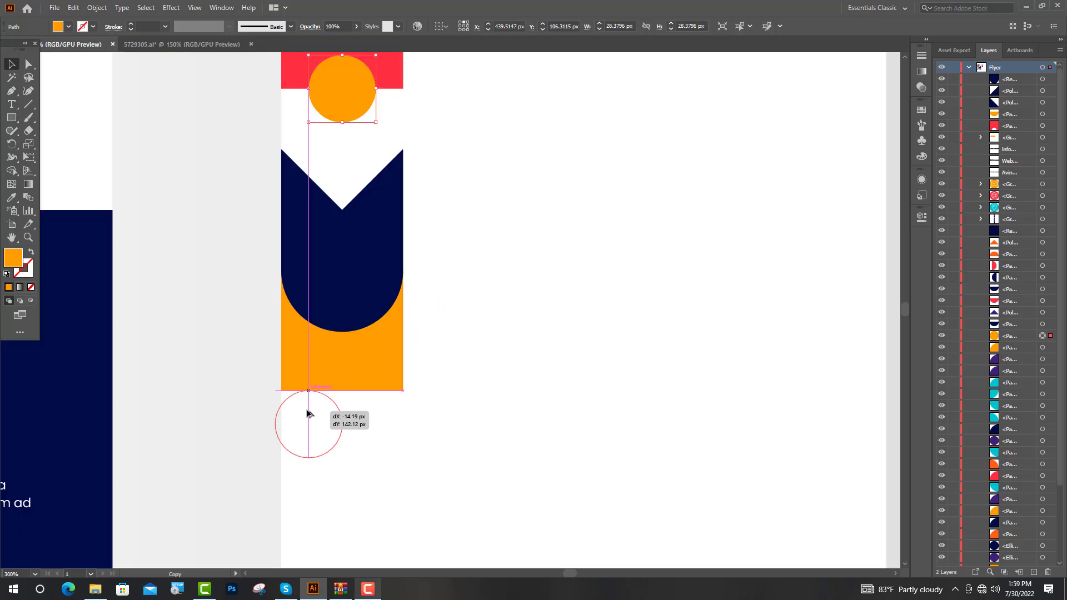
scroll(315, 414, up, 1)
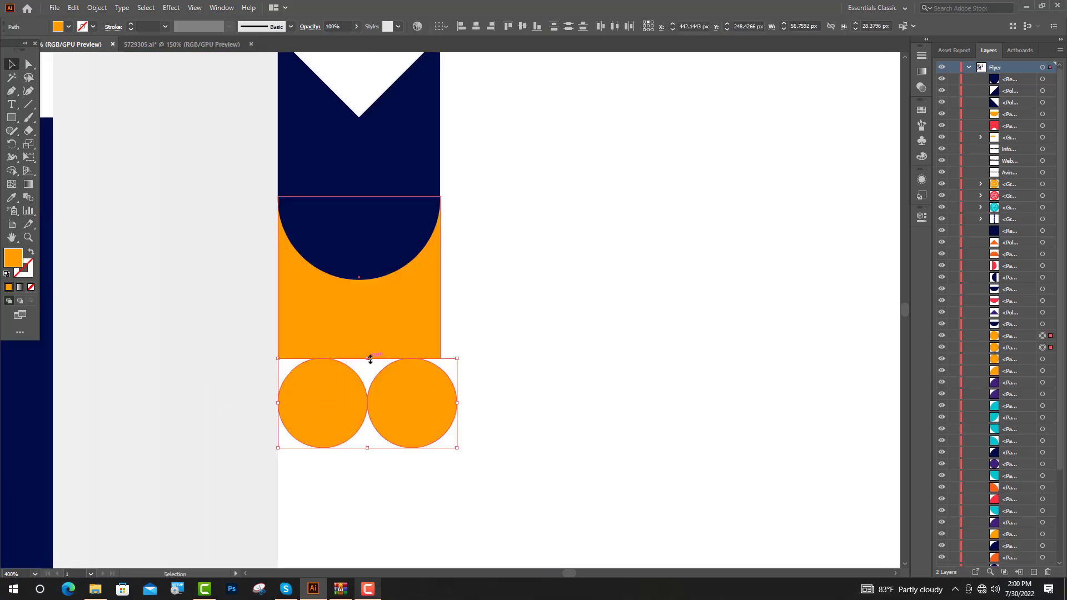
Step: Recolour the light orange half circle below the second page's red square by sampling the first flyer's orange triangle
key(ctrl+=)
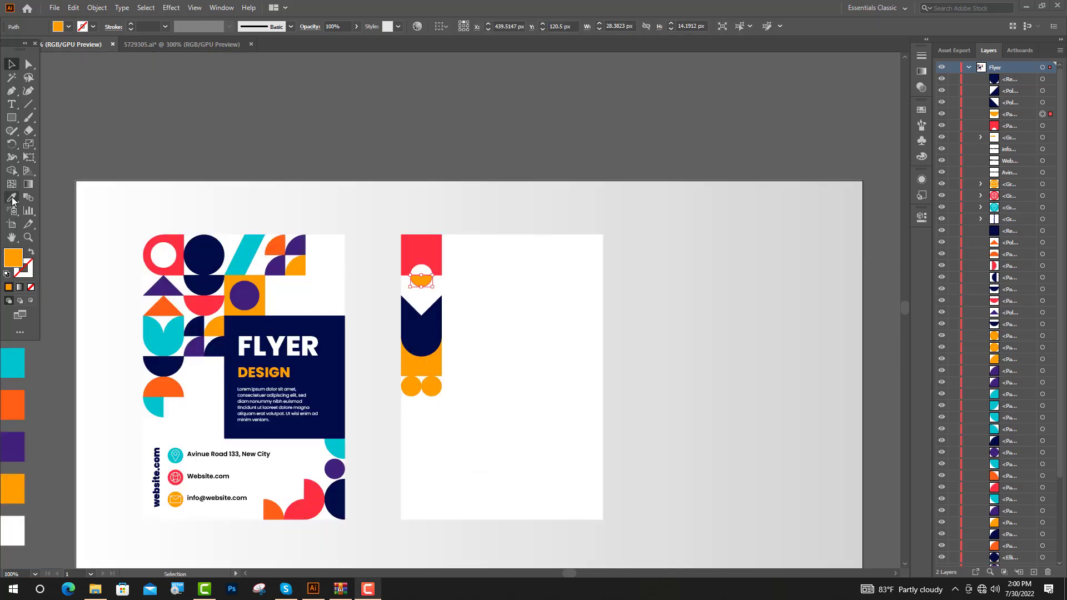
click(13, 198)
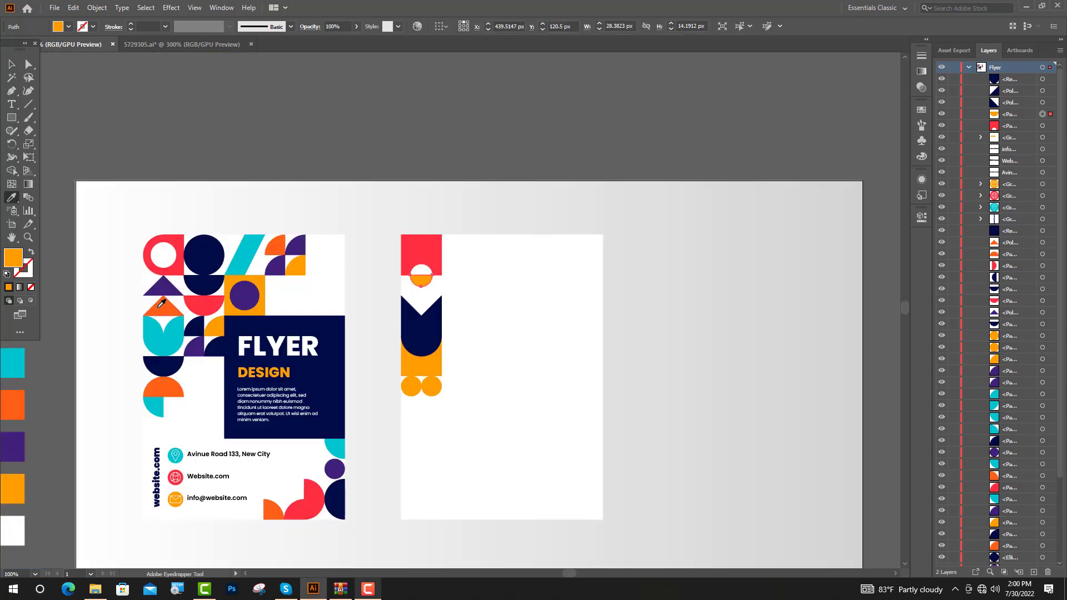
click(159, 307)
key(v)
Step: Recolour the second page's left small circle turquoise and the right one purple by sampling the first flyer's shapes
click(375, 361)
click(409, 387)
click(13, 197)
click(241, 263)
key(v)
click(376, 356)
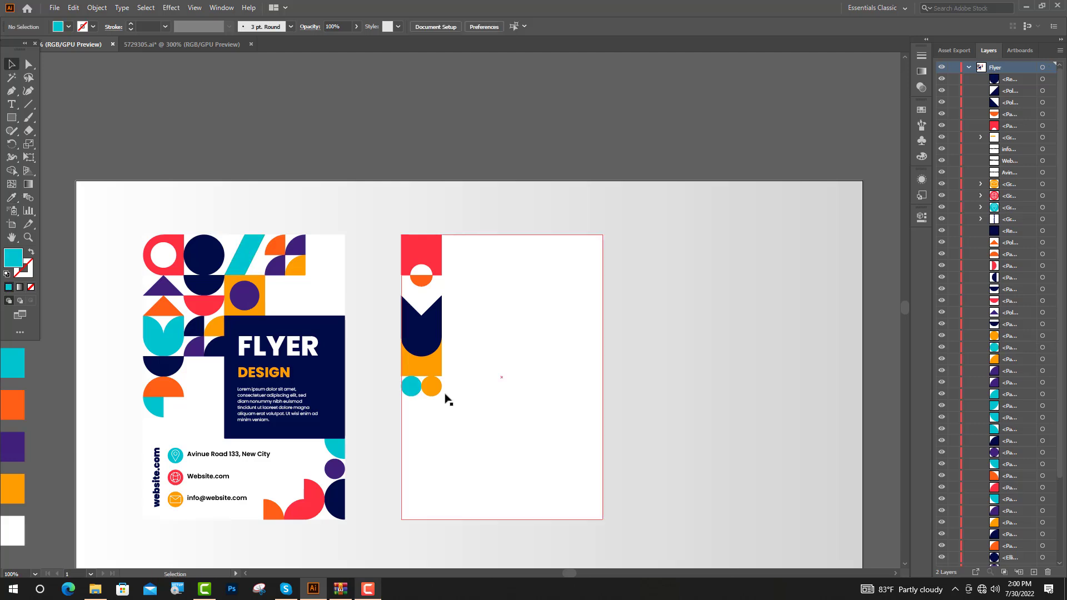
click(433, 389)
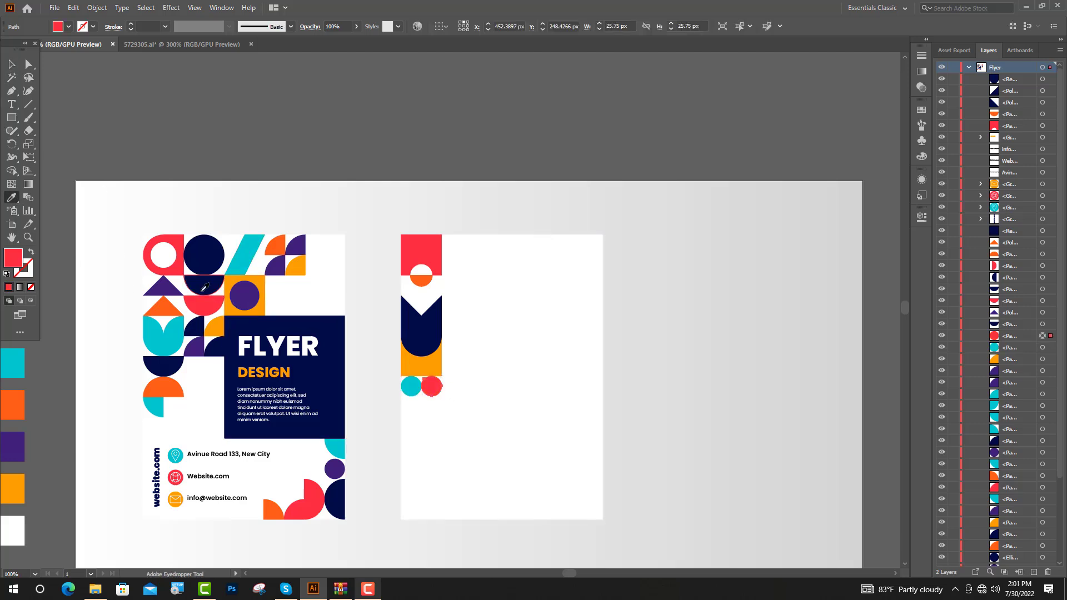
click(244, 292)
key(ctrl+equal)
key(v)
Step: Copy the first flyer's red and navy half circles beneath the small circles, turned so red opens upward above navy
click(137, 339)
shift+click(168, 339)
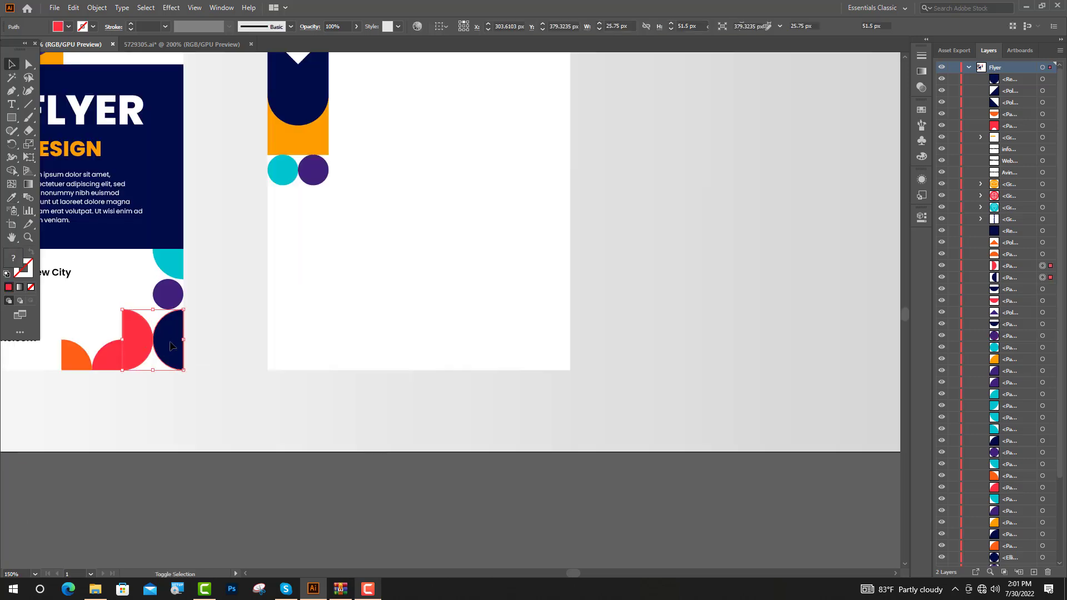
drag(183, 343, 373, 268)
drag(344, 228, 307, 211)
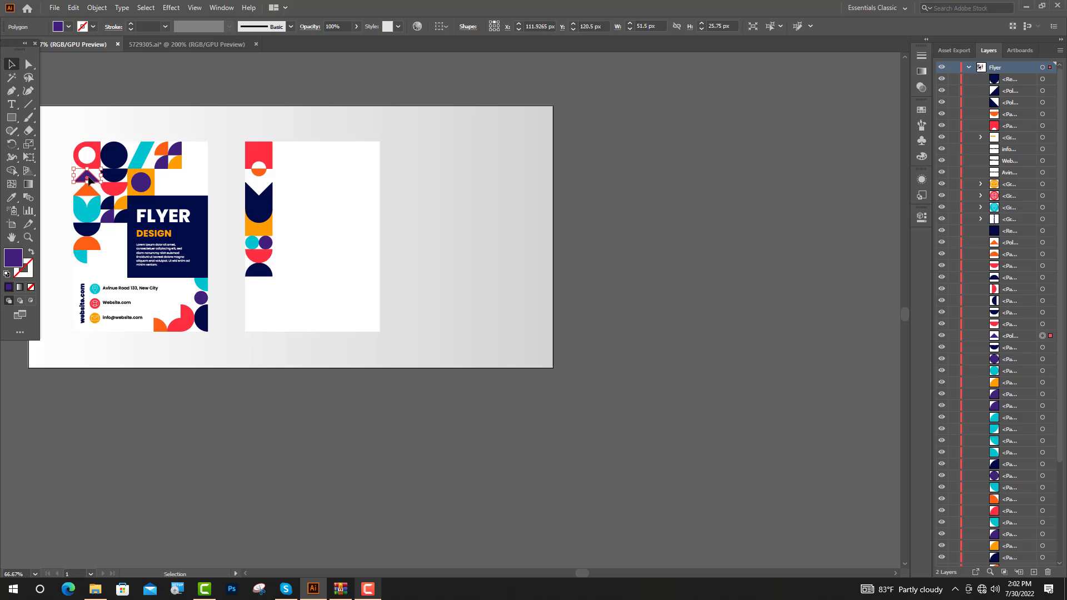
Step: Copy the first flyer's purple triangle directly beneath the navy half circle on the second page
drag(89, 180, 250, 286)
key(ctrl+equal)
key(ctrl+equal)
key(ctrl+equal)
Step: Copy the second page's orange square directly beneath the purple triangle and recolour it purple by sampling the triangle
drag(287, 198, 286, 405)
key(ctrl+equal)
key(ctrl+equal)
key(ctrl+equal)
click(12, 199)
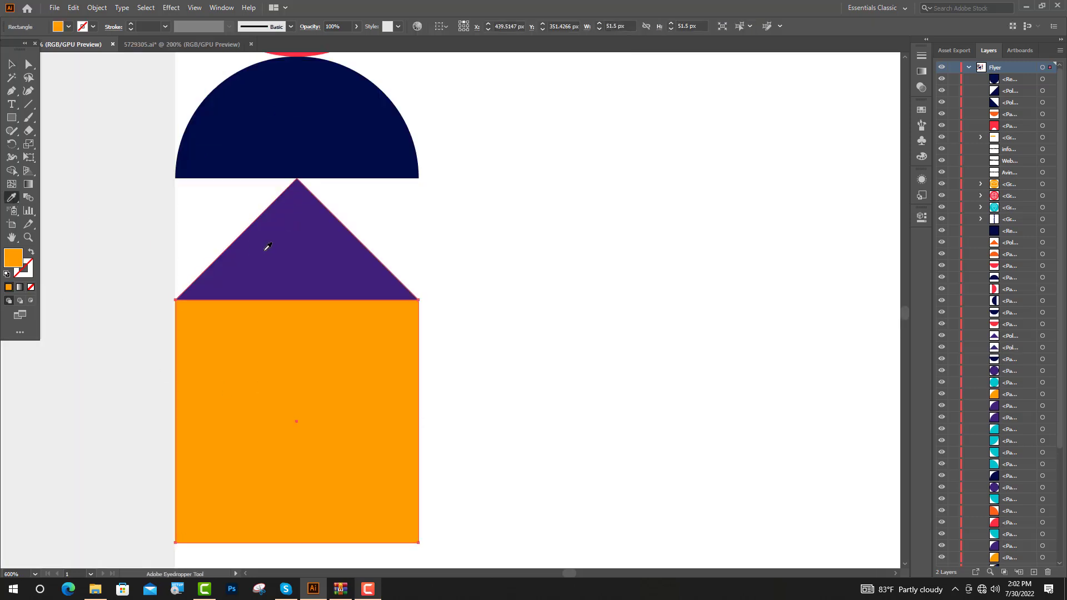
click(267, 245)
key(ctrl+shift+a)
Step: Copy the first flyer's orange and red quarter circles beneath the purple shape at the foot of the second page's column
key(ctrl+minus)
key(ctrl+minus)
key(ctrl+minus)
key(ctrl+minus)
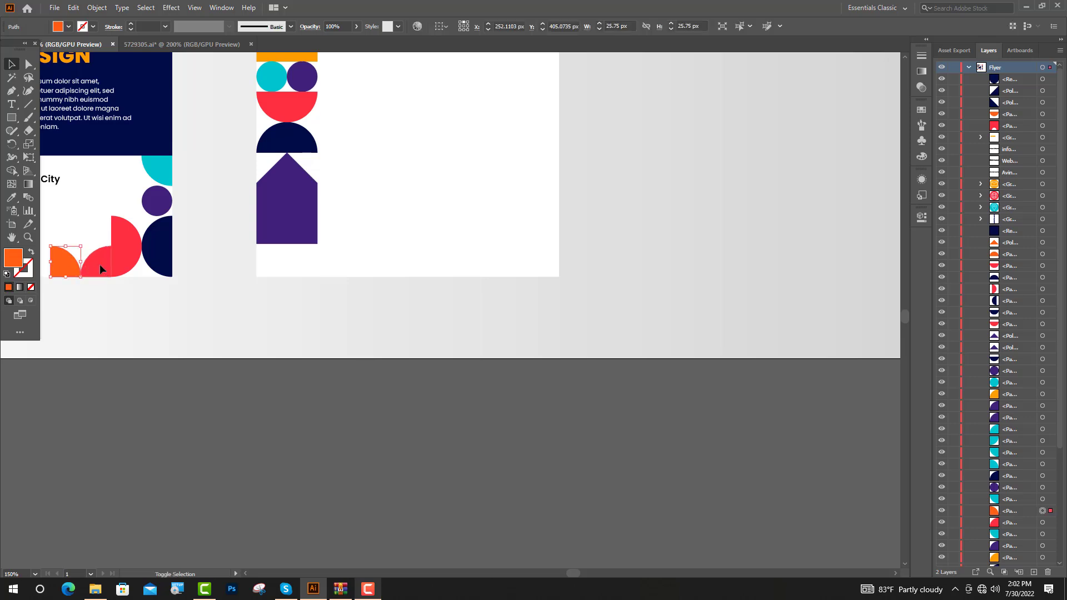
drag(99, 265, 290, 295)
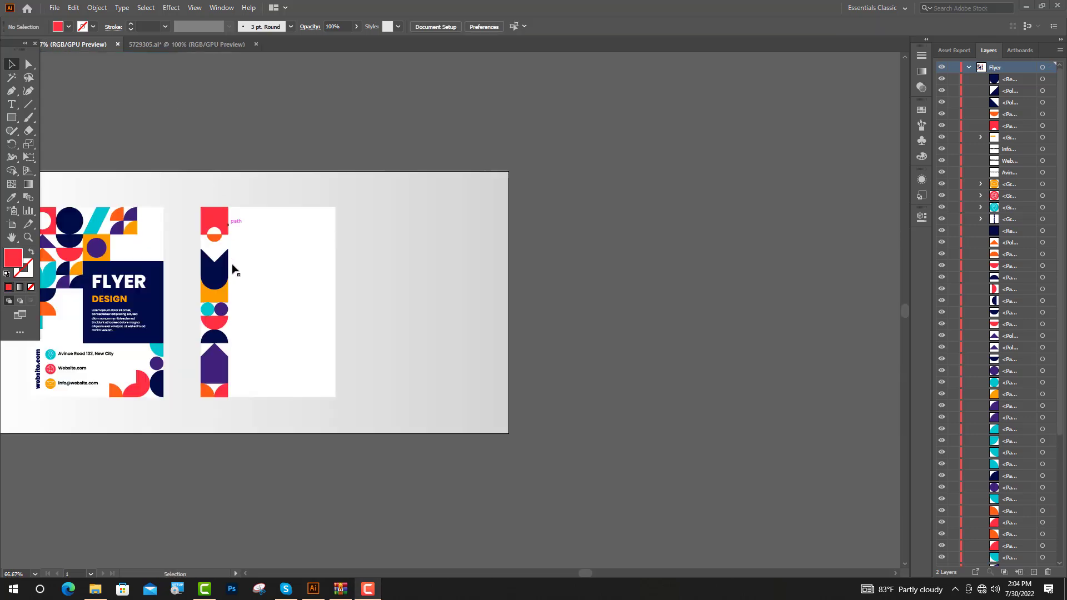
Step: Copy the first flyer's FLYER DESIGN text block into the second page's upper white area, beside the pattern column
scroll(135, 334, up, 2)
click(103, 312)
scroll(222, 350, down, 1)
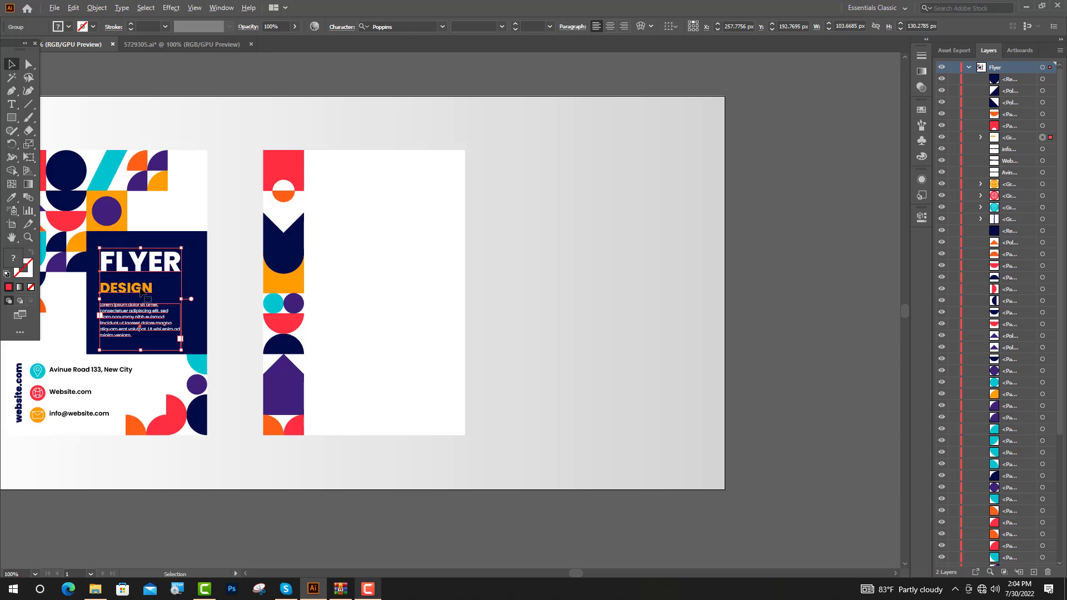
drag(143, 293, 367, 261)
scroll(367, 261, up, 1)
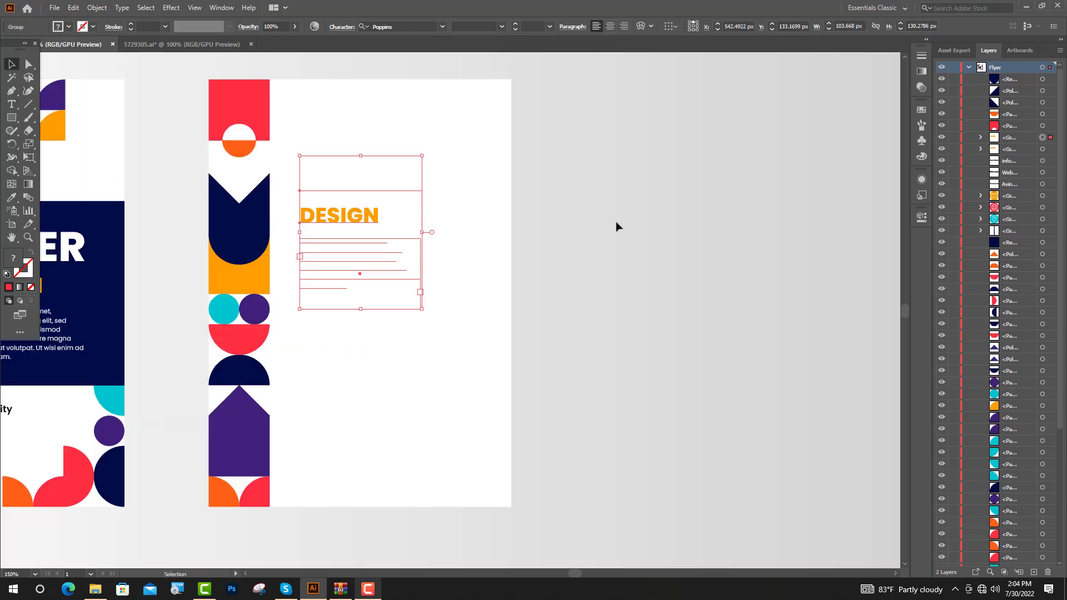
Step: Ungroup the copied text block and recolour its FLYER heading and paragraph navy by sampling existing navy shapes
right_click(331, 198)
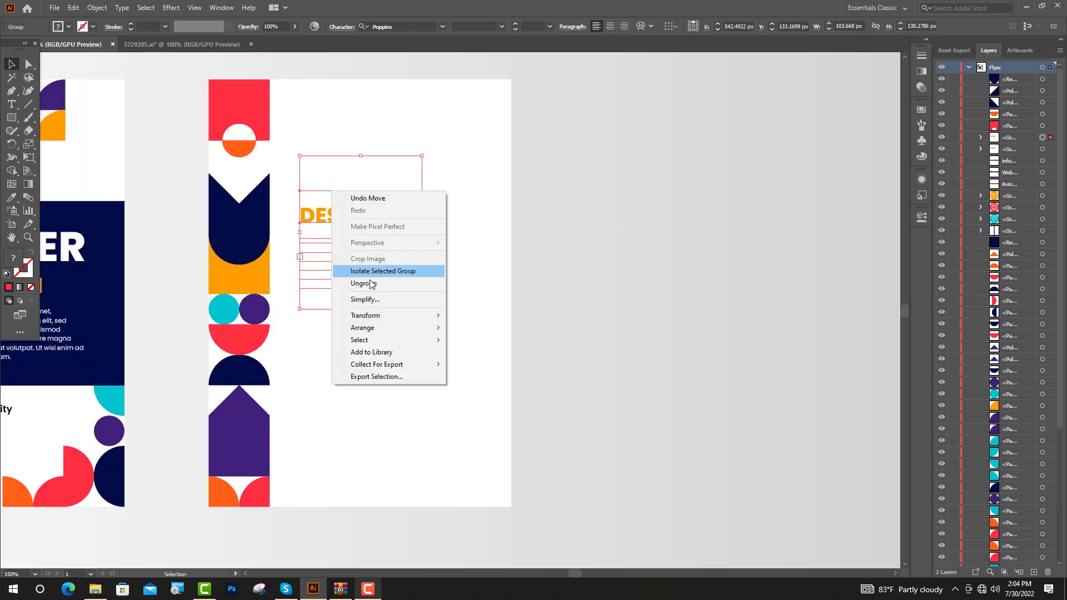
click(374, 285)
click(351, 190)
key(i)
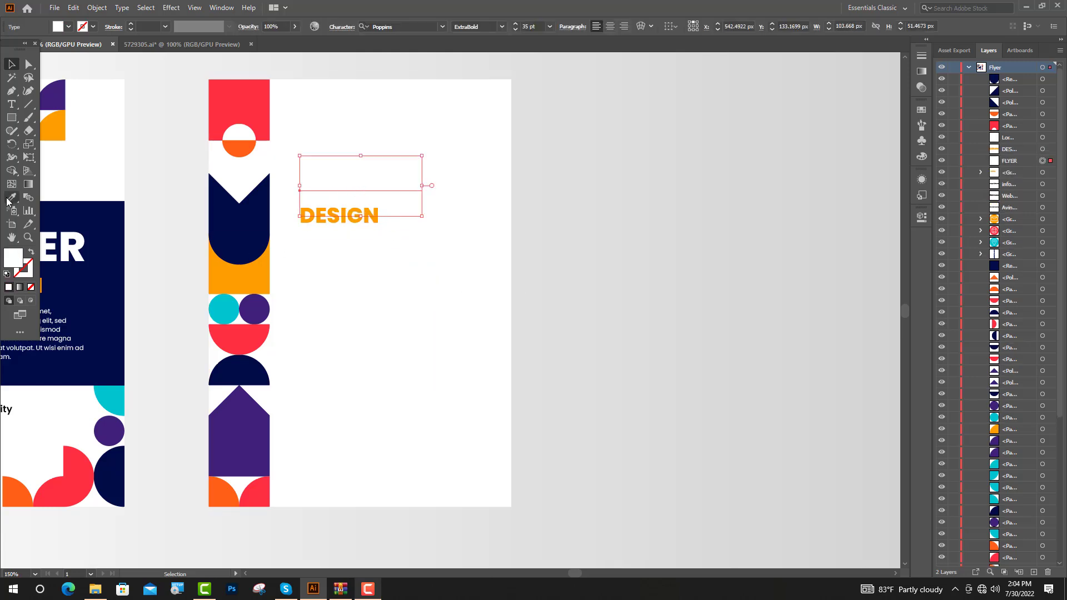
click(66, 221)
ctrl+click(423, 292)
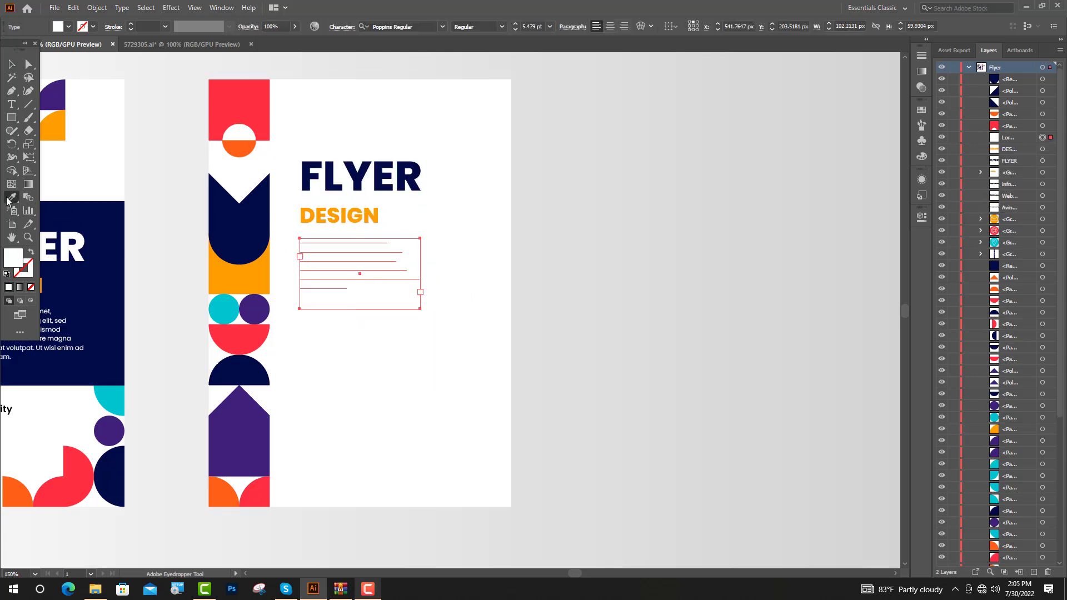
click(248, 243)
key(v)
Step: Copy the first flyer's contact details to the second page's lower area and its vertical website.com text near the right edge
key(ctrl+minus)
key(ctrl+minus)
click(101, 418)
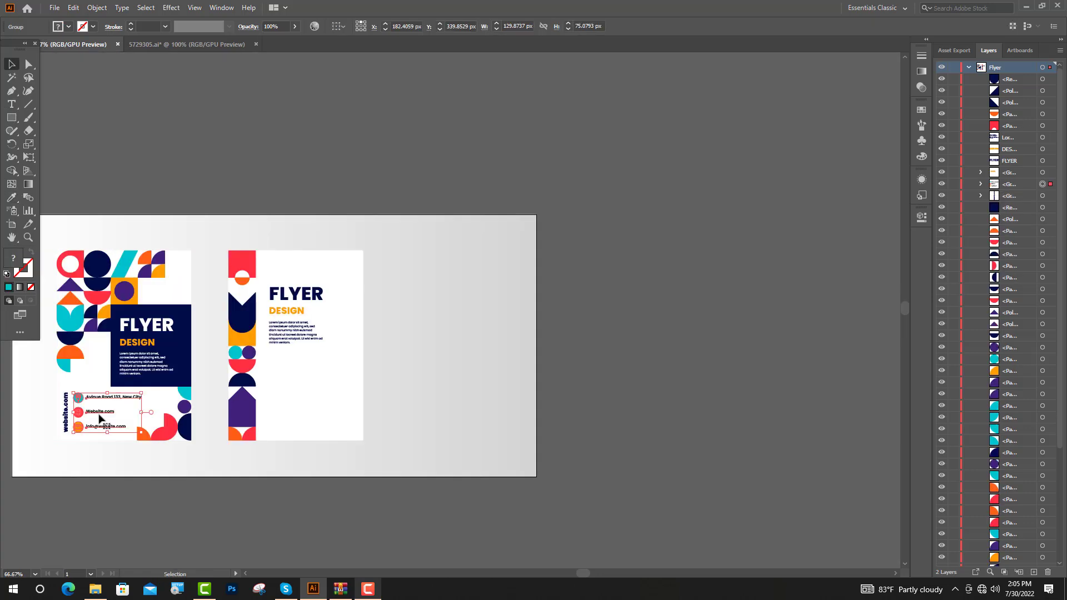
drag(100, 418, 296, 418)
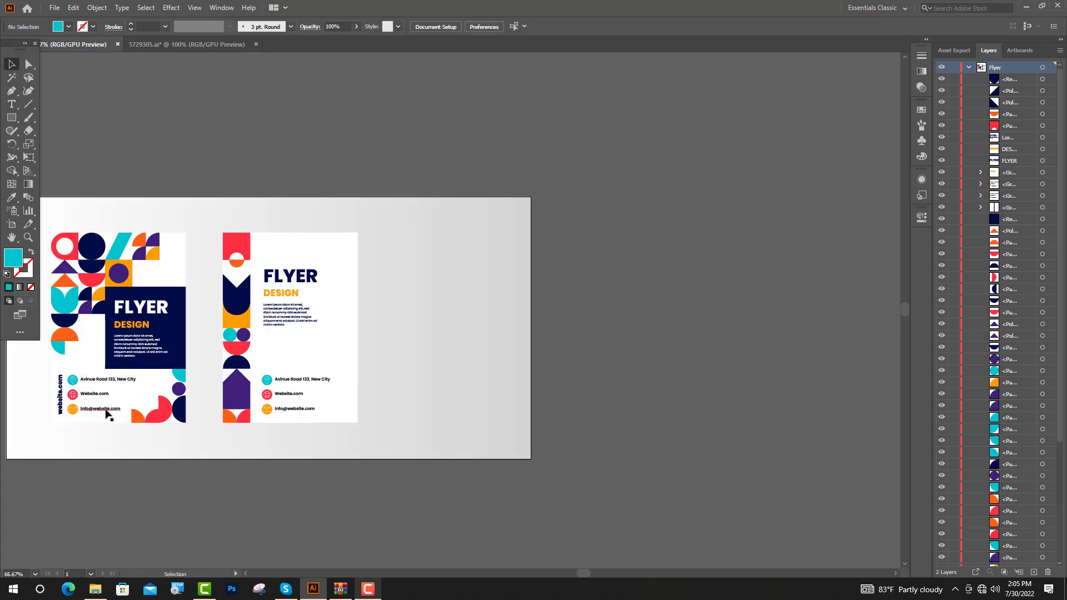
scroll(66, 407, up, 1)
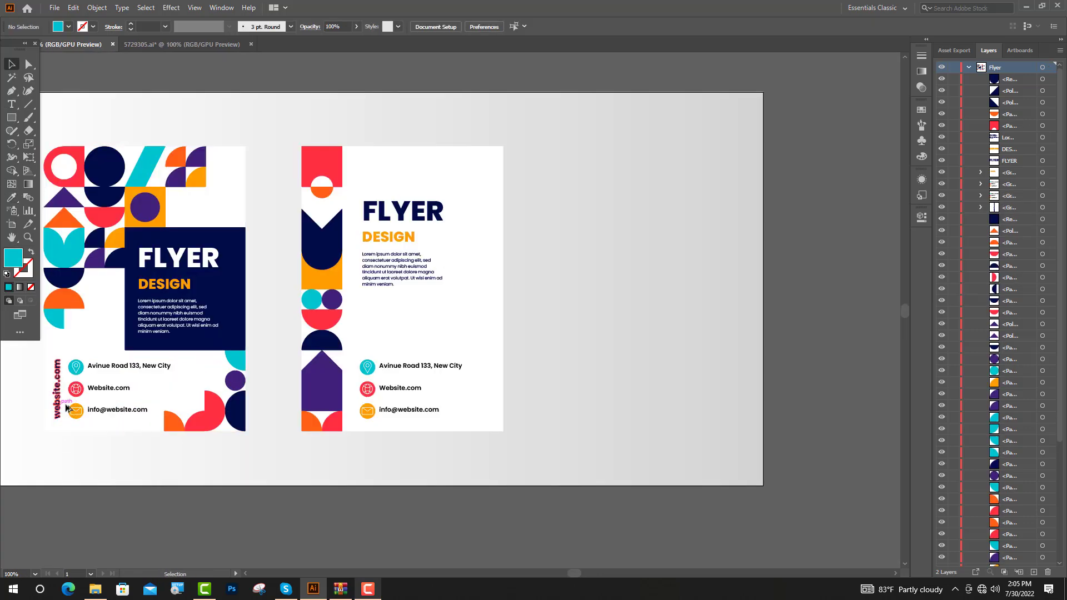
drag(66, 409, 484, 409)
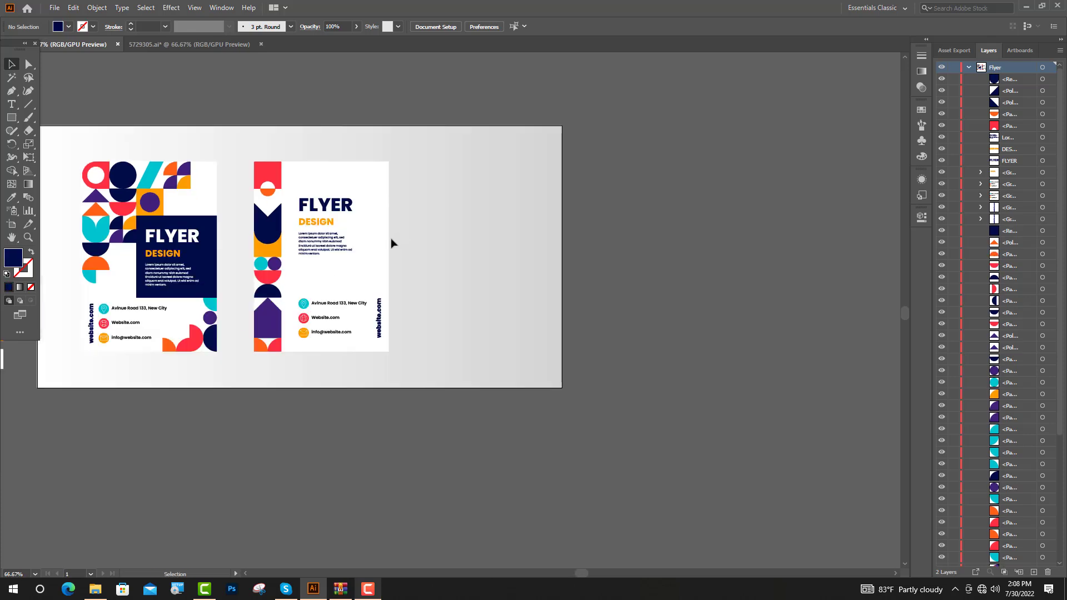
Step: Copy the second page's white background rectangle to its right as a blank third page, level with the others
click(381, 236)
drag(381, 236, 514, 265)
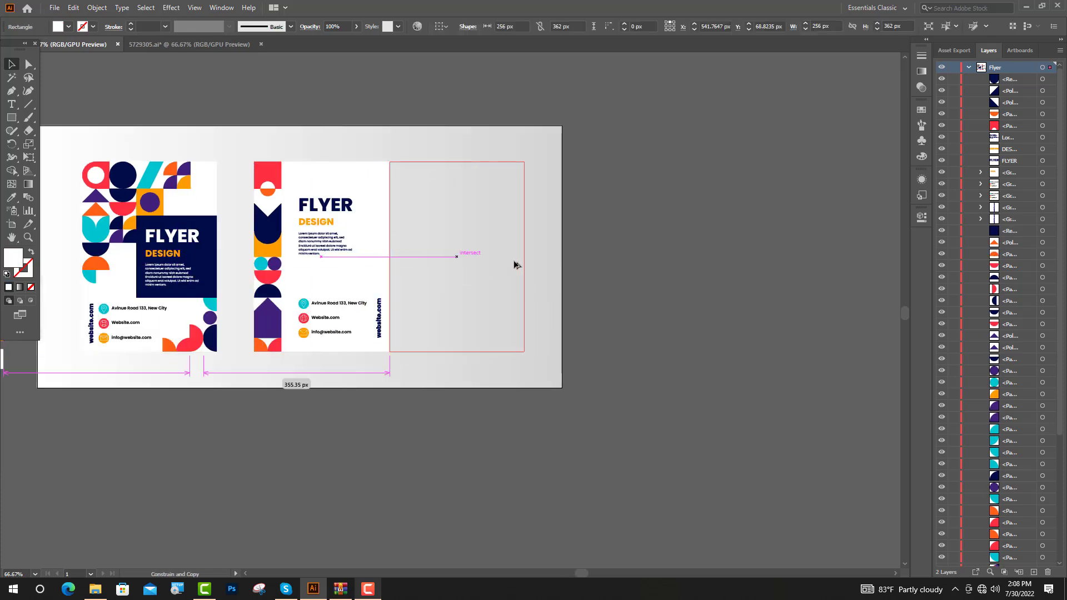
drag(514, 265, 533, 265)
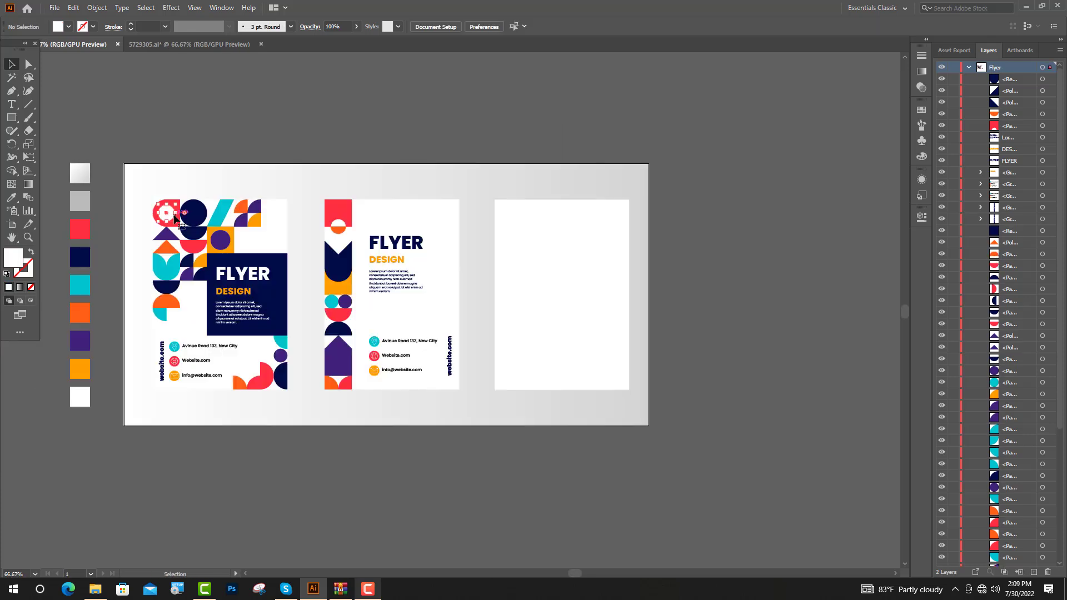
Step: Copy the first flyer's rounded red shape and its white circle to the third page's upper-left corner
scroll(174, 218, up, 2)
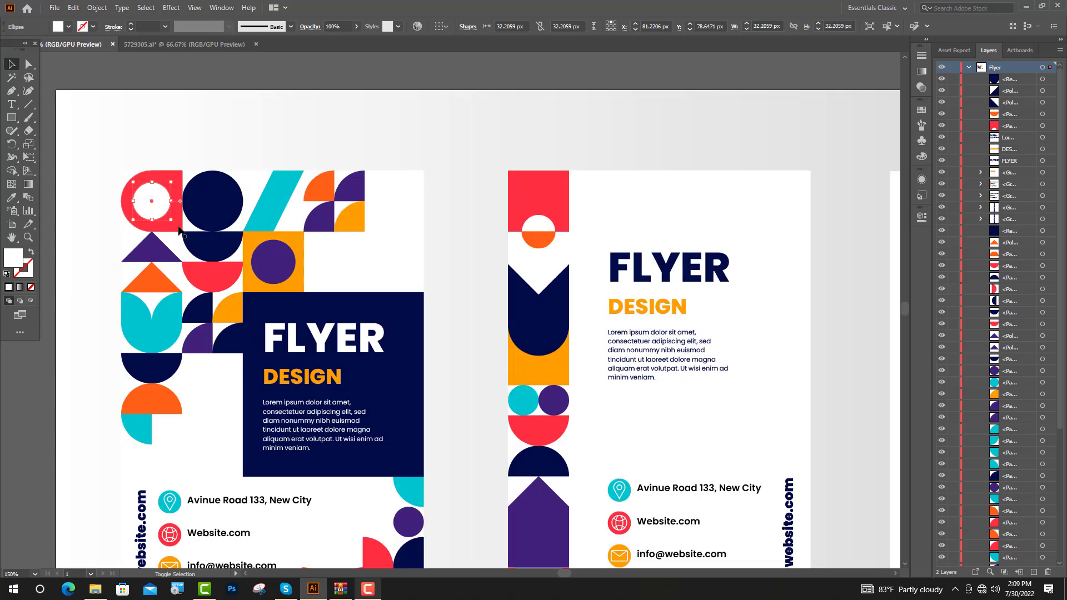
click(162, 199)
scroll(161, 199, down, 2)
drag(167, 225, 542, 258)
scroll(542, 258, up, 4)
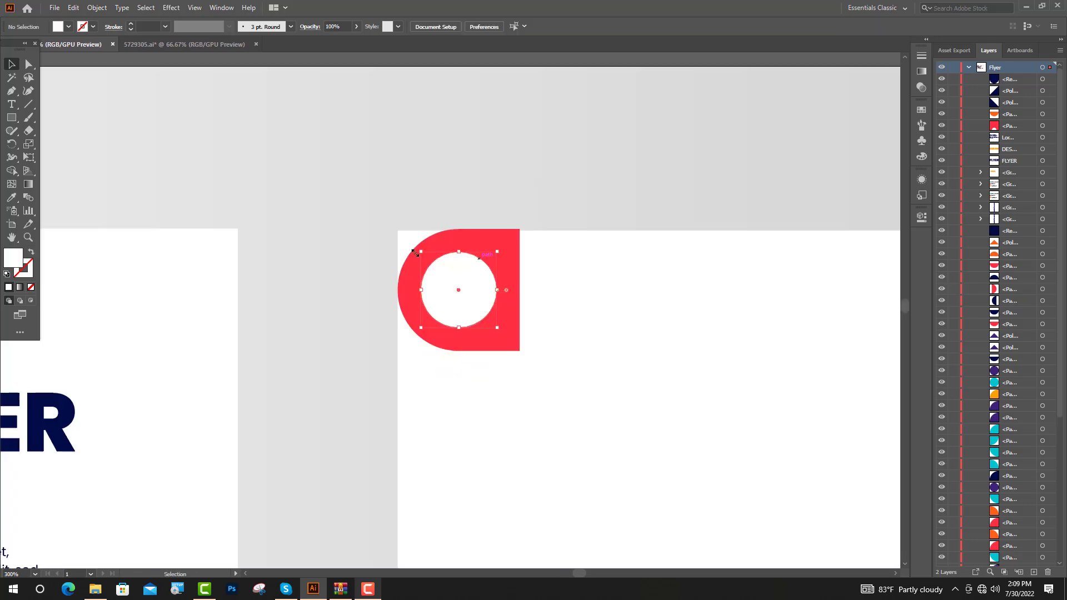
Step: Remove the corner rounding from the copied red shape so it is a plain 51.5 px square
click(11, 64)
click(479, 236)
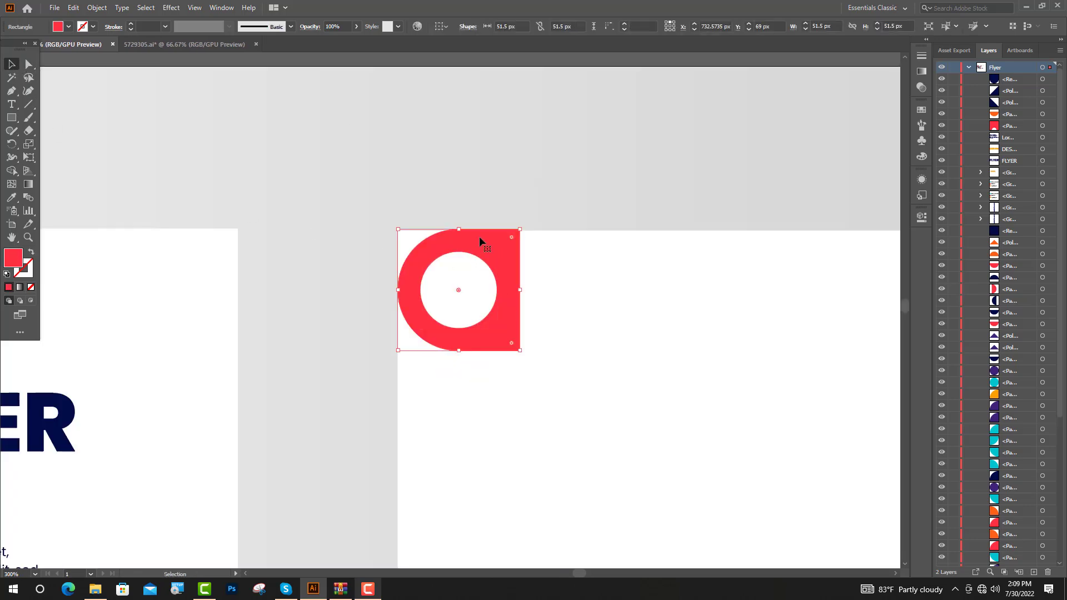
drag(459, 290, 216, 224)
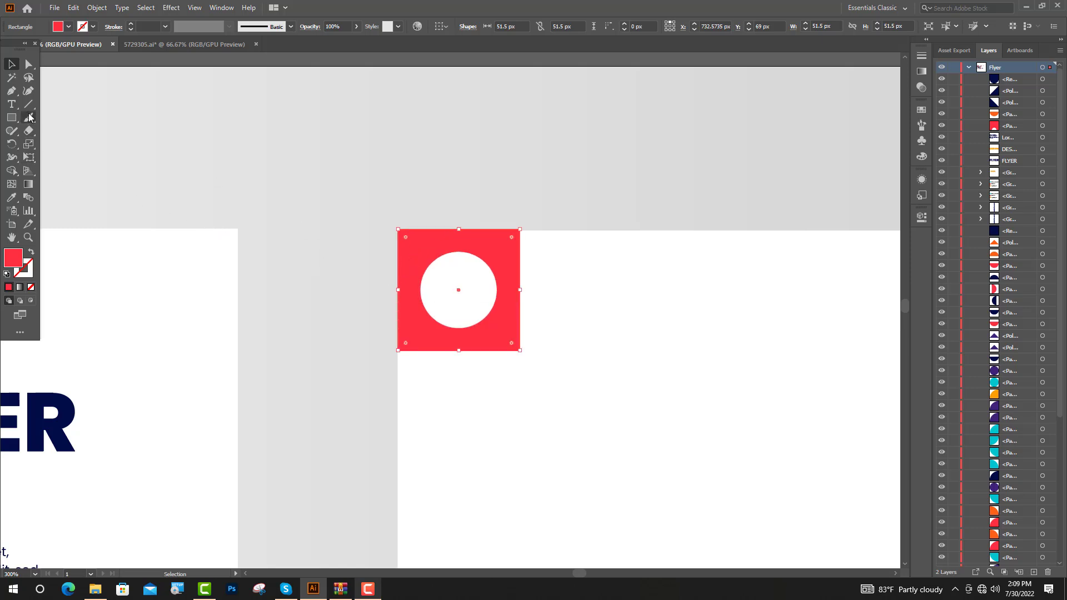
Step: Recolour the third page's square navy and its inner circle purple by sampling the second page's shapes
scroll(614, 336, down, 2)
key(i)
click(173, 443)
key(v)
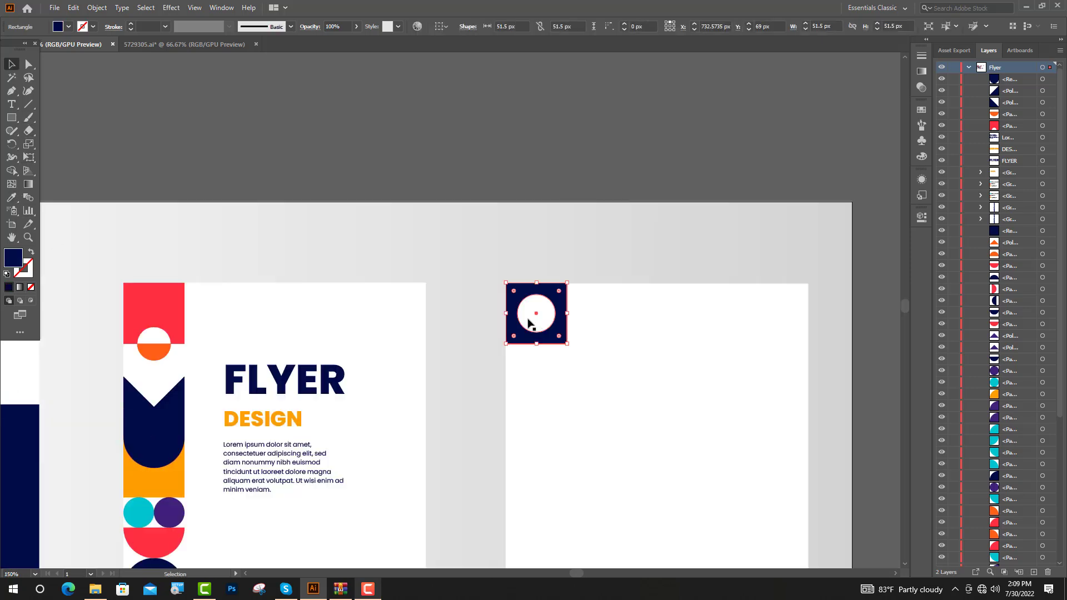
click(529, 322)
key(i)
click(168, 512)
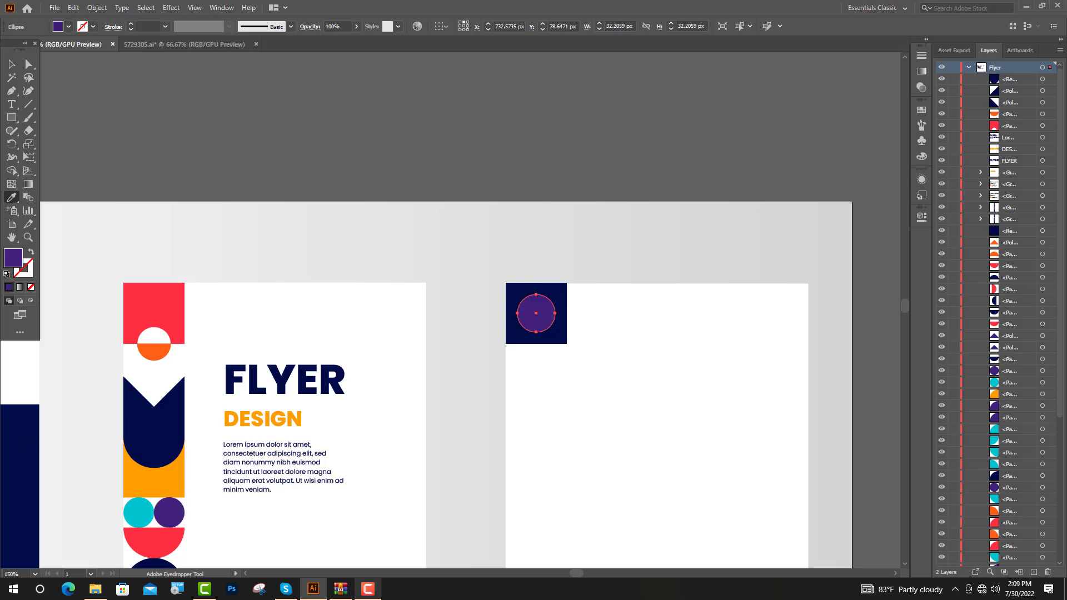
key(v)
Step: Copy the first flyer's red and navy half circles to the third page, directly right of the navy square
scroll(169, 512, down, 3)
scroll(245, 436, up, 4)
click(237, 398)
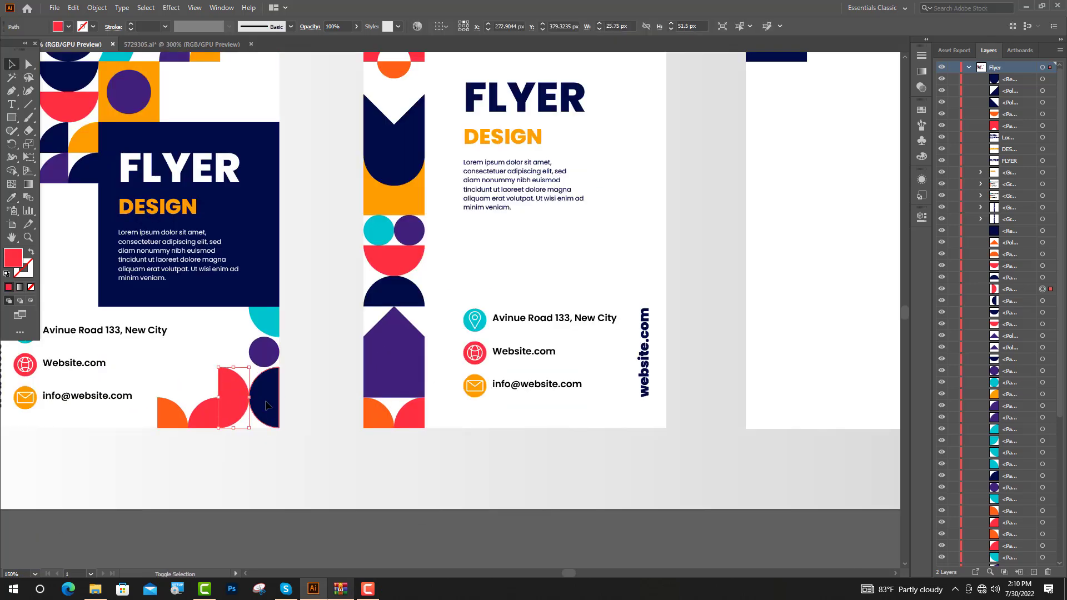
shift+click(266, 405)
scroll(266, 405, down, 3)
drag(255, 407, 517, 251)
scroll(484, 258, up, 2)
Step: Recolour the third page's red half circle orange and its navy half circle red by sampling the second page's shapes
shift+click(519, 246)
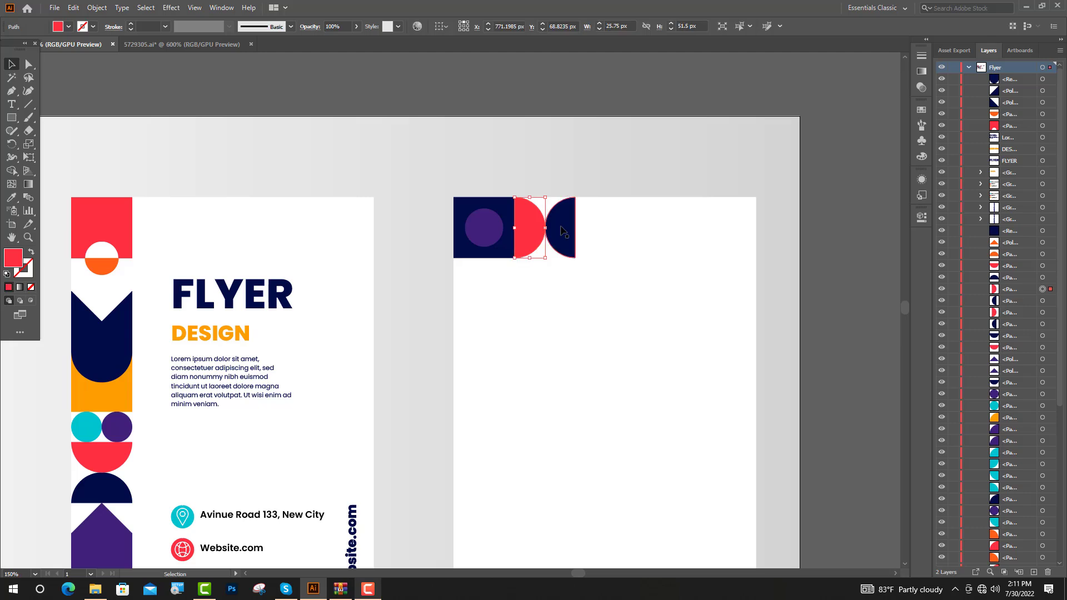
click(103, 264)
key(ctrl+alt+[)
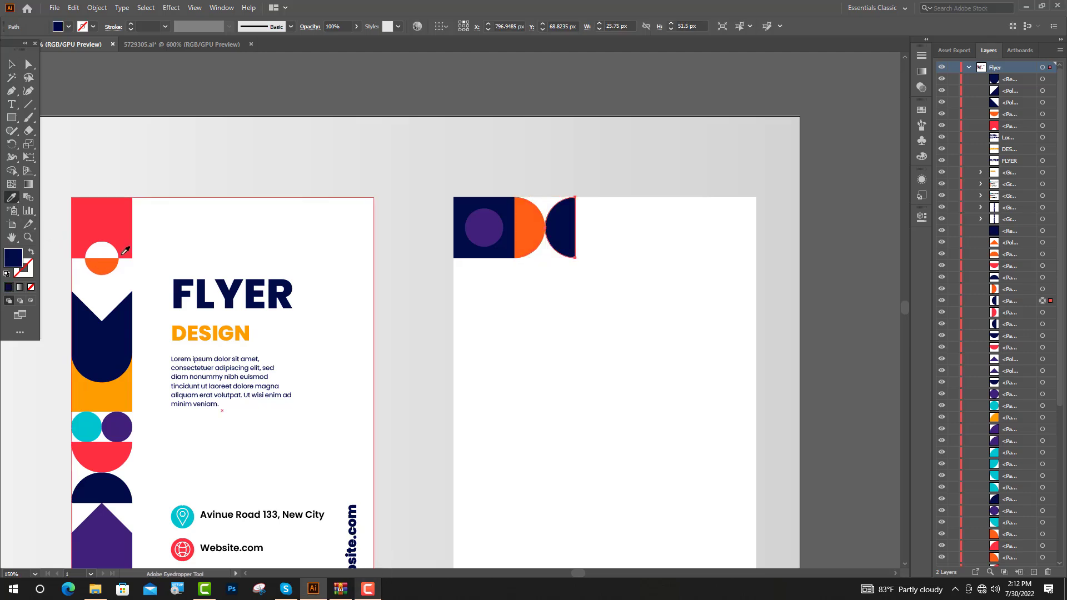
click(114, 223)
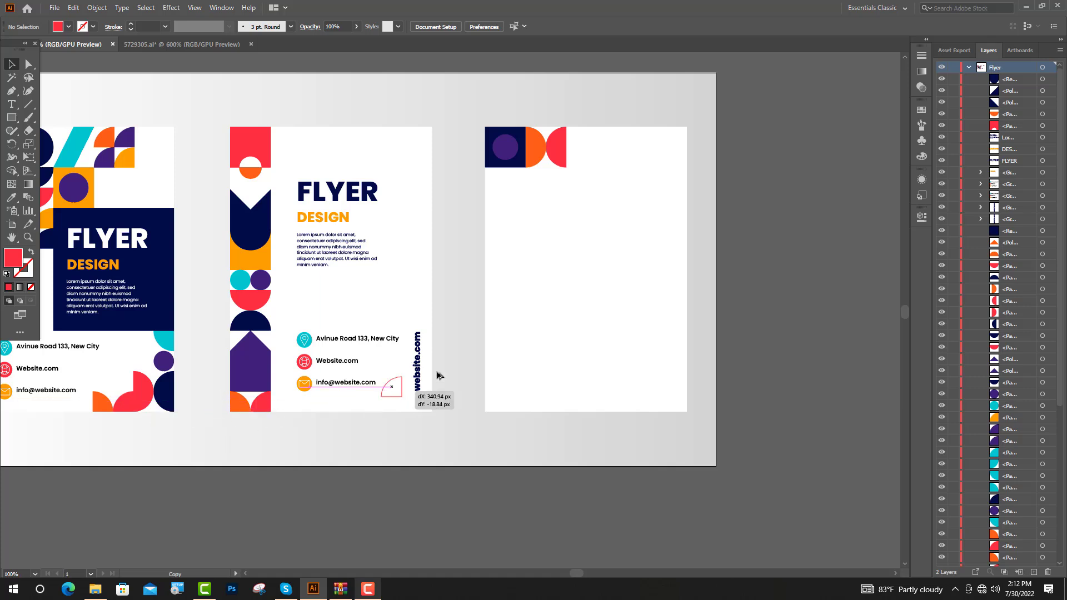
Step: Reflect the red quarter circle at the lower right of the third page's red half circle across the vertical axis
right_click(347, 142)
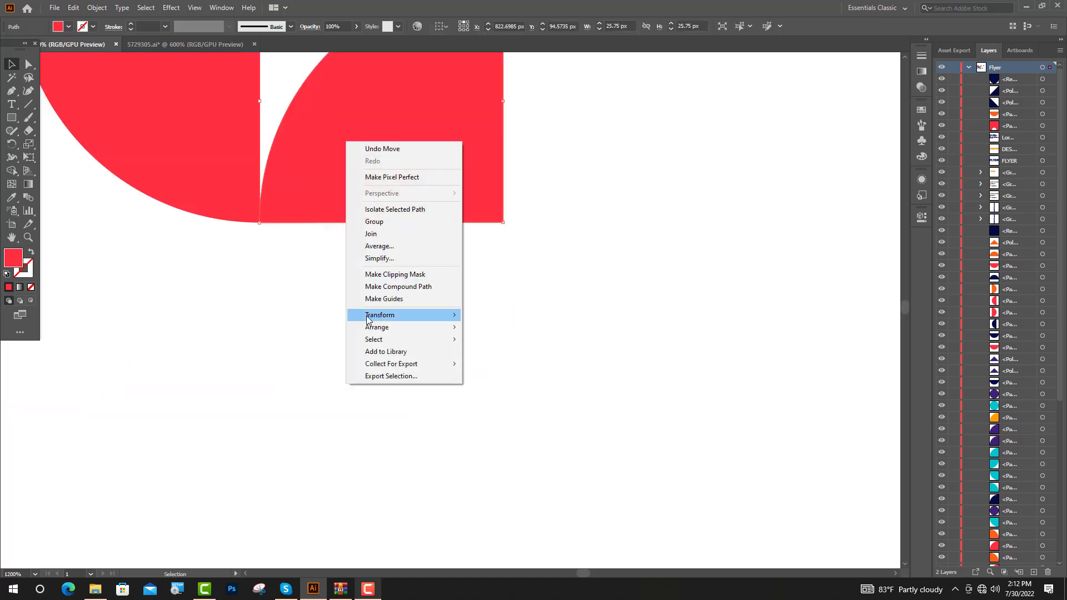
mouse_move(444, 318)
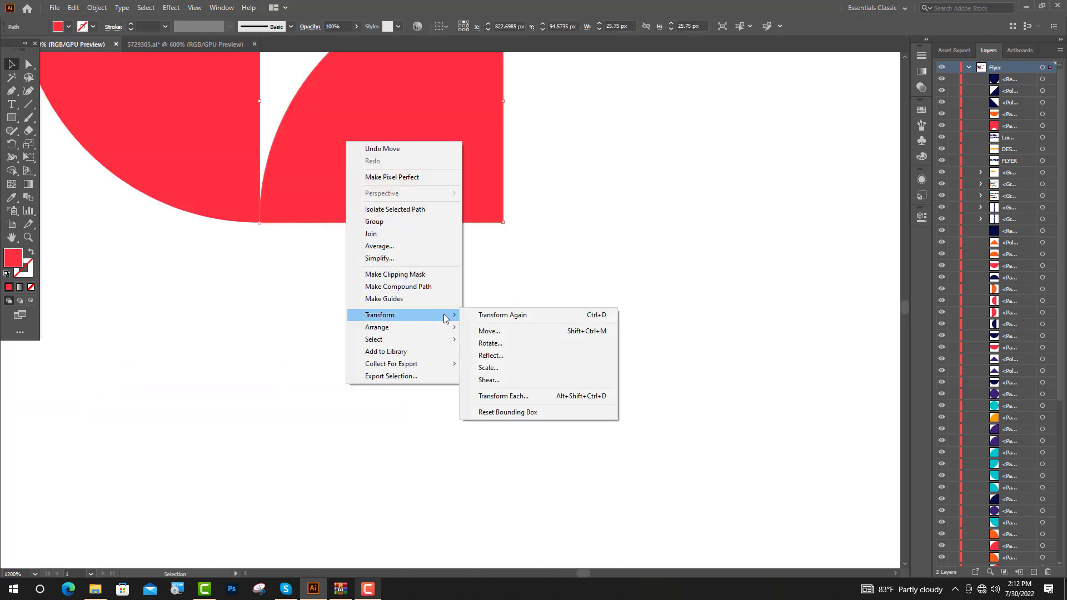
click(495, 356)
click(499, 359)
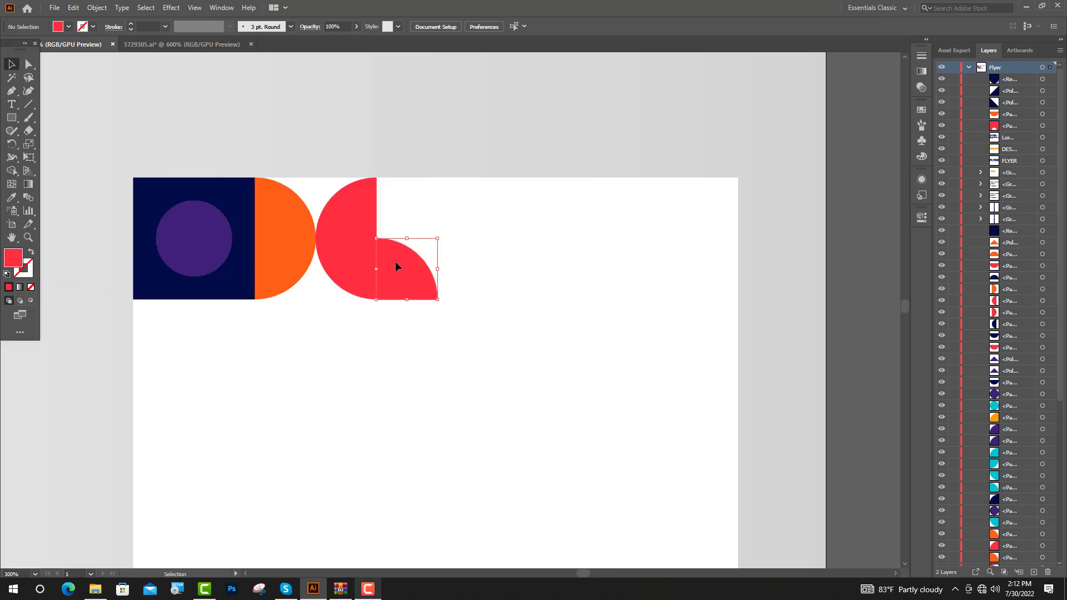
Step: Make a vertically reflected copy of the third page's red quarter circle, place it directly to the right and recolour it amber
right_click(395, 262)
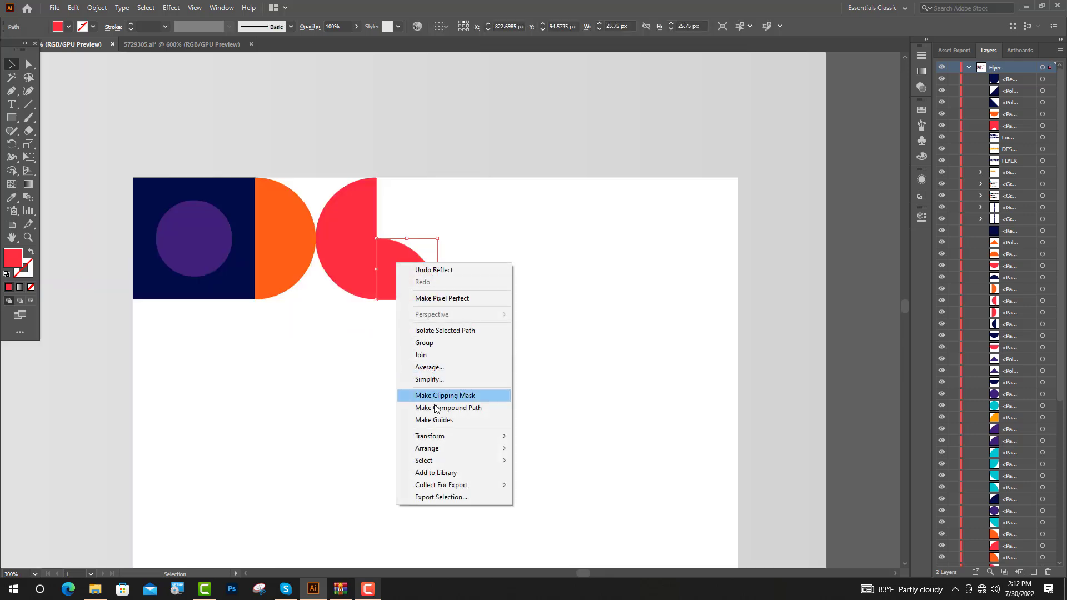
mouse_move(444, 435)
click(549, 478)
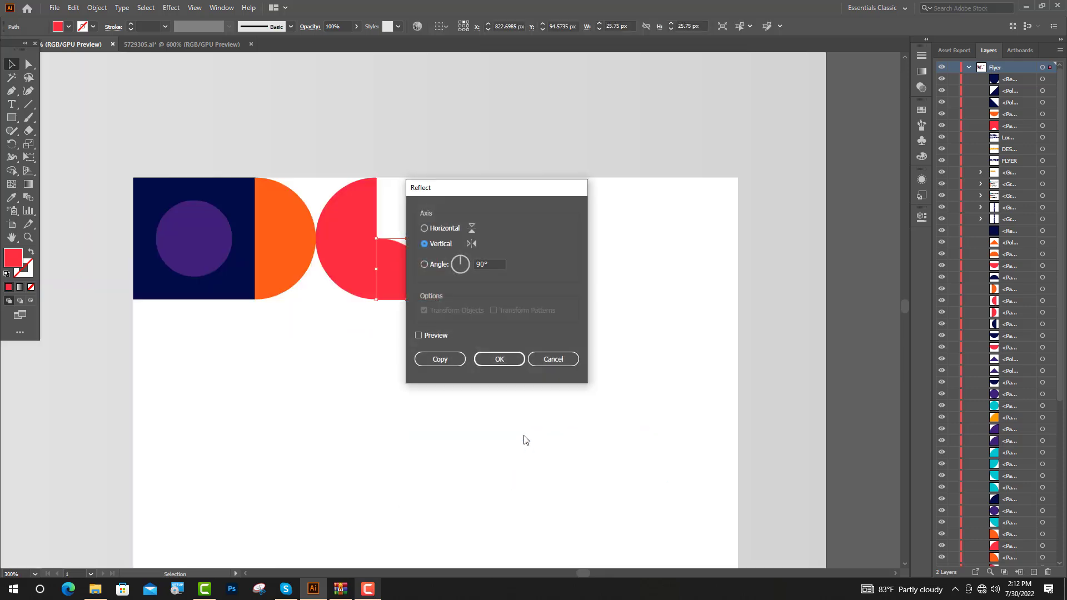
click(440, 359)
scroll(440, 277, up, 3)
drag(451, 288, 601, 306)
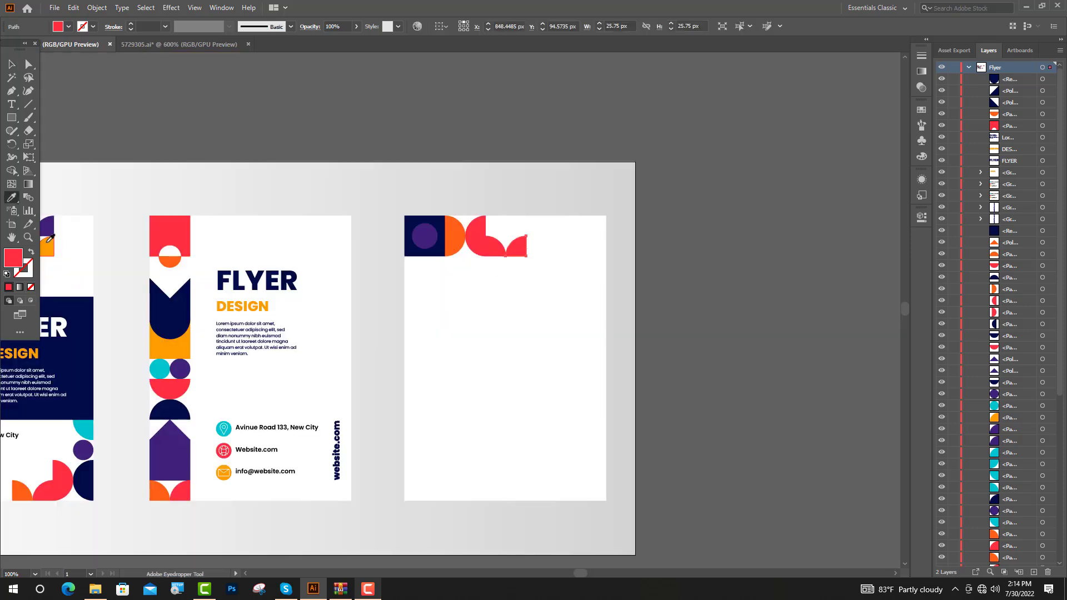
key(ctrl+=)
Step: Copy a navy corner triangle from the second page to the right of the amber quarter circle and recolour it amber
click(57, 328)
drag(56, 326, 220, 326)
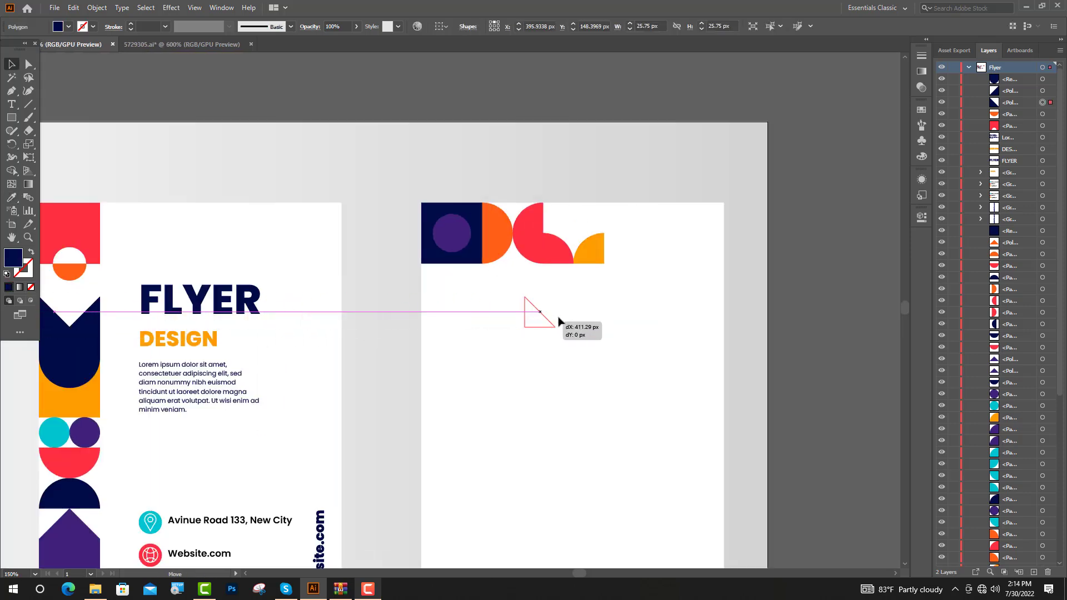
drag(560, 321, 634, 250)
key(i)
scroll(622, 255, up, 3)
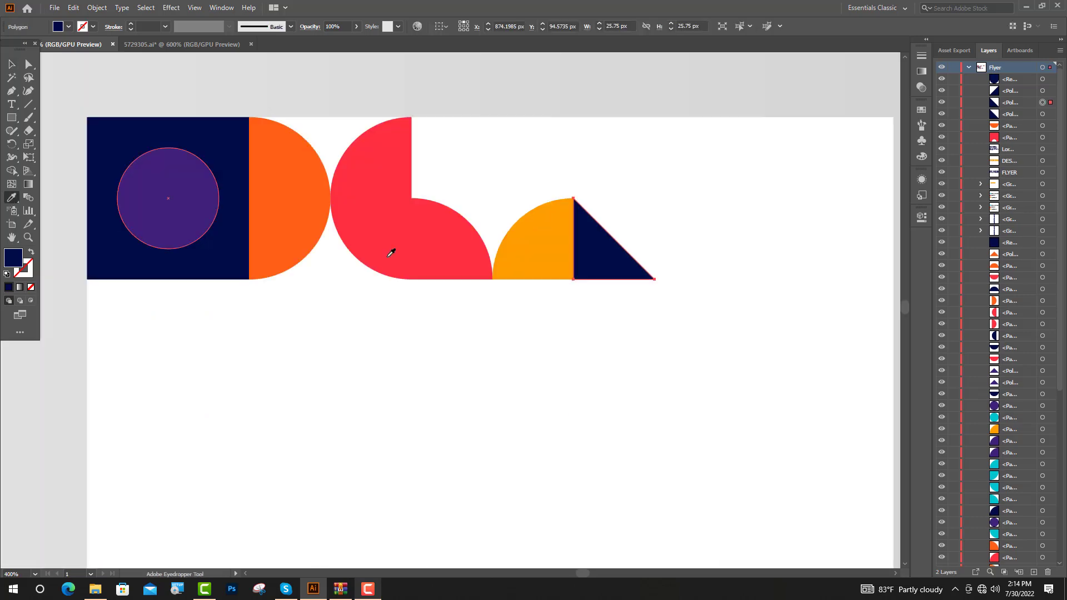
click(553, 245)
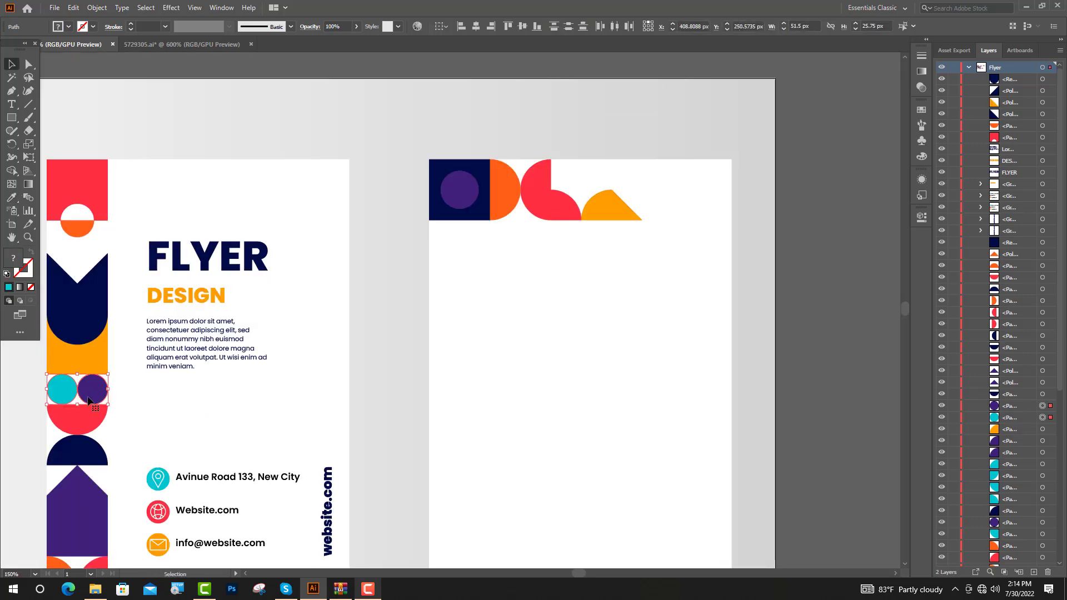
Step: Copy the second page's teal and purple circles above the amber shapes, then duplicate the purple one alongside and recolour it orange
drag(91, 400, 597, 191)
scroll(606, 167, up, 3)
drag(483, 233, 546, 235)
scroll(542, 245, down, 3)
key(i)
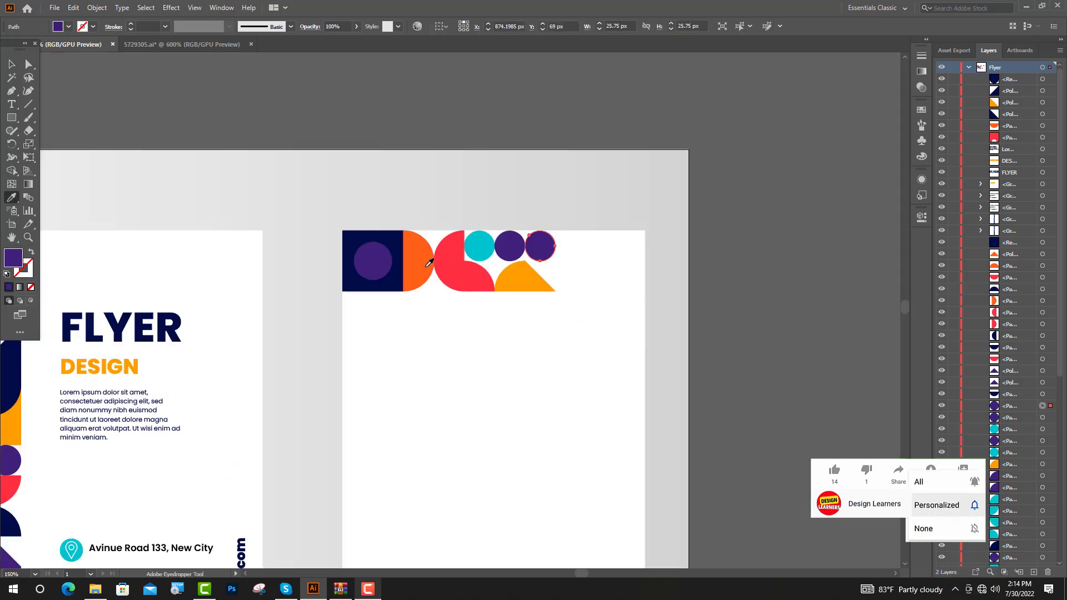
click(430, 262)
key(v)
key(ctrl+shift+a)
Step: Copy the third page's navy square to the right of the orange circle and round its two right corners
drag(396, 286, 589, 272)
key(a)
click(616, 231)
shift+click(615, 291)
key(v)
key(ctrl+shift+a)
Step: Copy the second page's red square with the half-circle cutout to the right end of the third page's header row, rotated 90°
key(ctrl+minus)
drag(172, 294, 589, 295)
scroll(615, 351, up, 1)
scroll(615, 351, up, 2)
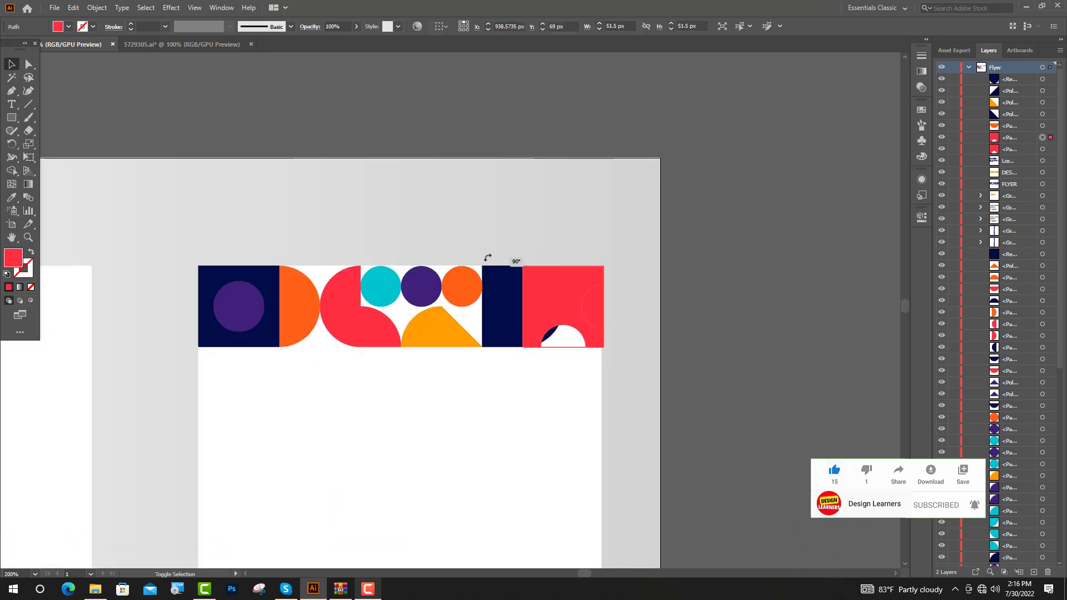
drag(487, 258, 488, 257)
scroll(578, 323, up, 2)
Step: Arrange the rounded navy shape in front of the red cutout square
click(505, 330)
right_click(504, 320)
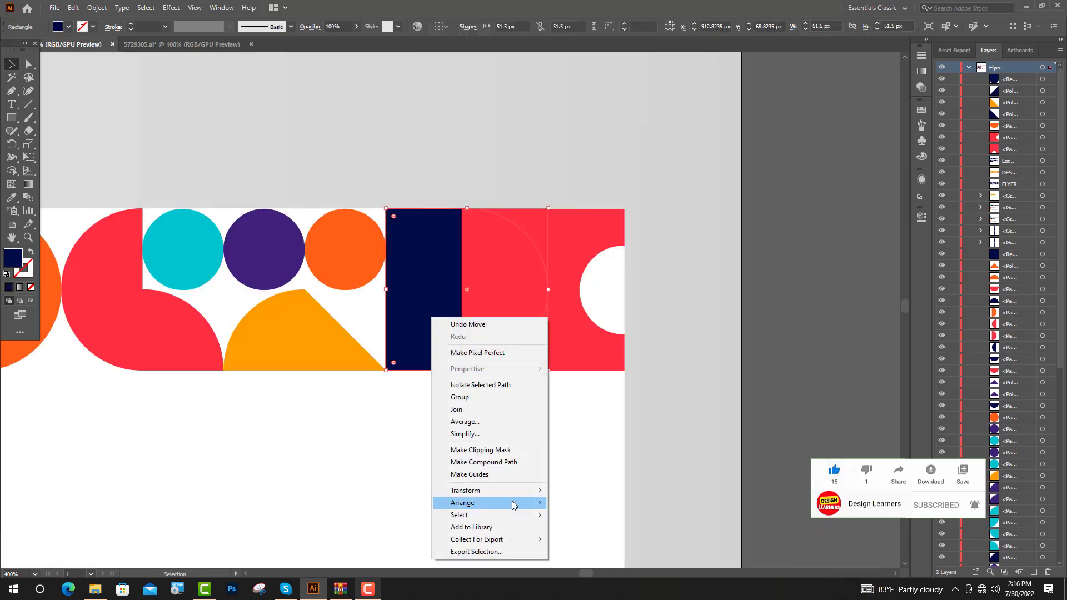
click(574, 503)
key(ctrl+1)
key(ctrl+shift+a)
Step: Fill the header's last cutout with a copy of the second page's half circle, colouring the half circle red and the square amber
drag(235, 334, 669, 348)
scroll(672, 314, up, 5)
drag(648, 304, 640, 261)
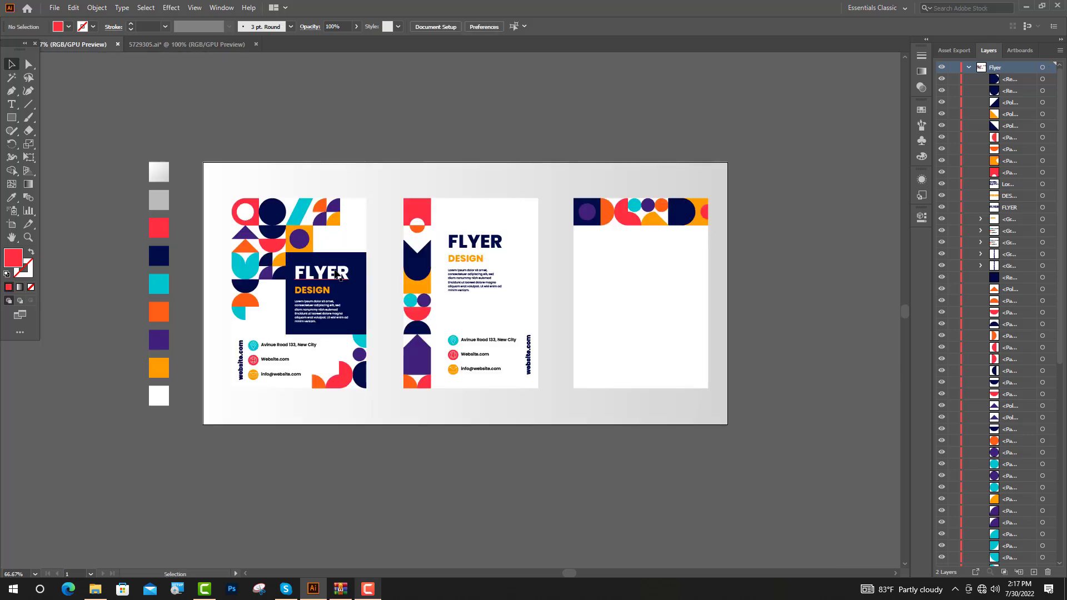
Step: Copy the first page's navy square with its FLYER DESIGN text to the centre of the third page
click(322, 314)
shift+click(362, 322)
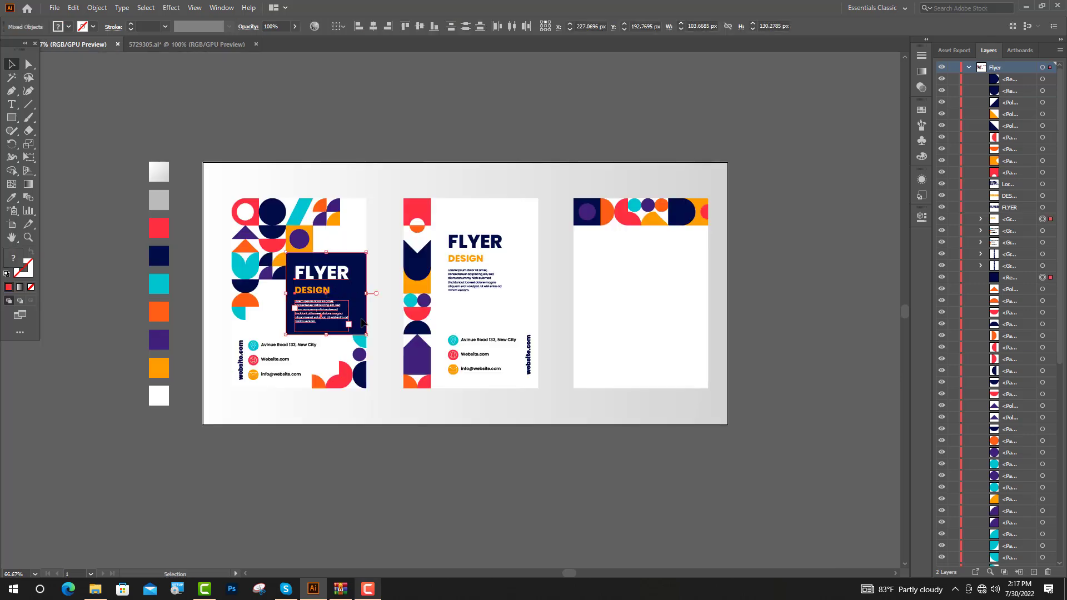
drag(363, 323, 674, 322)
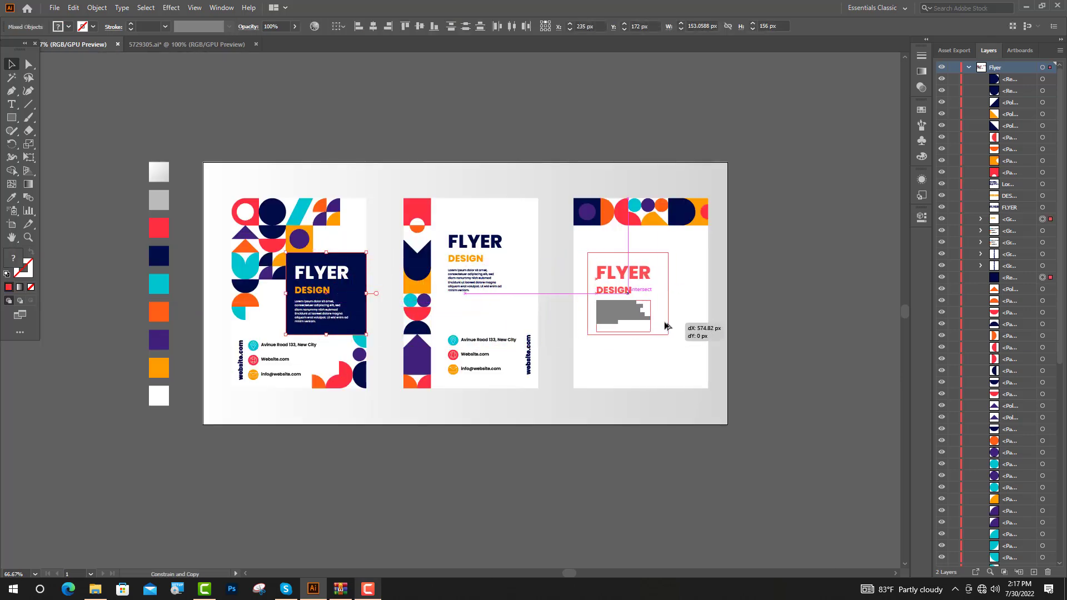
drag(674, 322, 676, 322)
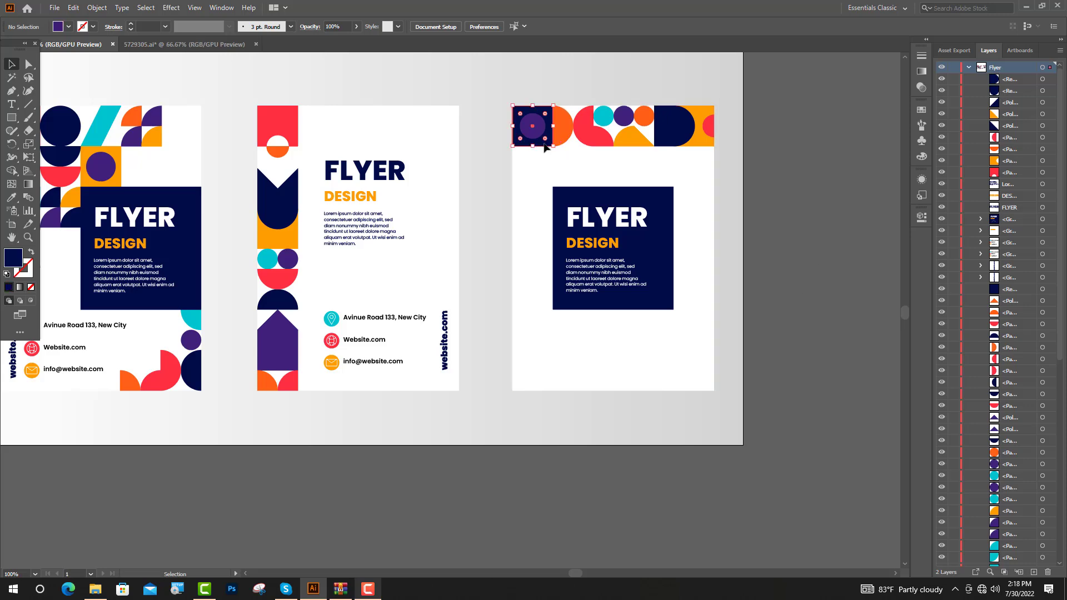
Step: Copy the header's navy square to the third page's bottom-left corner and recolour it purple from the header's circle
drag(544, 144, 544, 389)
key(ctrl+=)
scroll(286, 220, up, 4)
key(i)
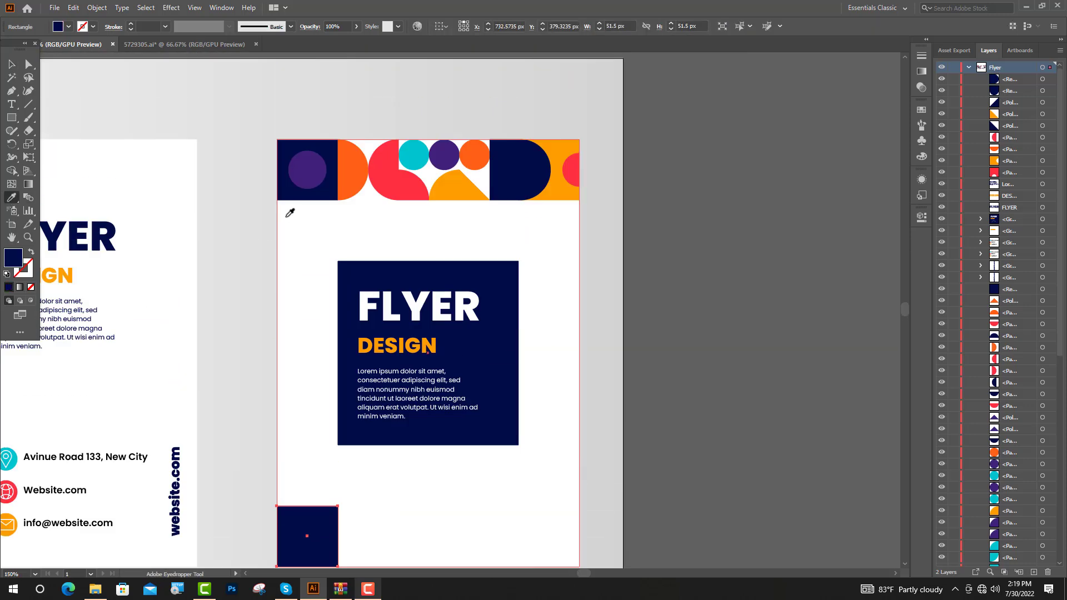
click(307, 169)
key(v)
Step: Copy the header's orange and red half circles onto the purple square at the third page's bottom-left corner
click(353, 177)
shift+click(384, 180)
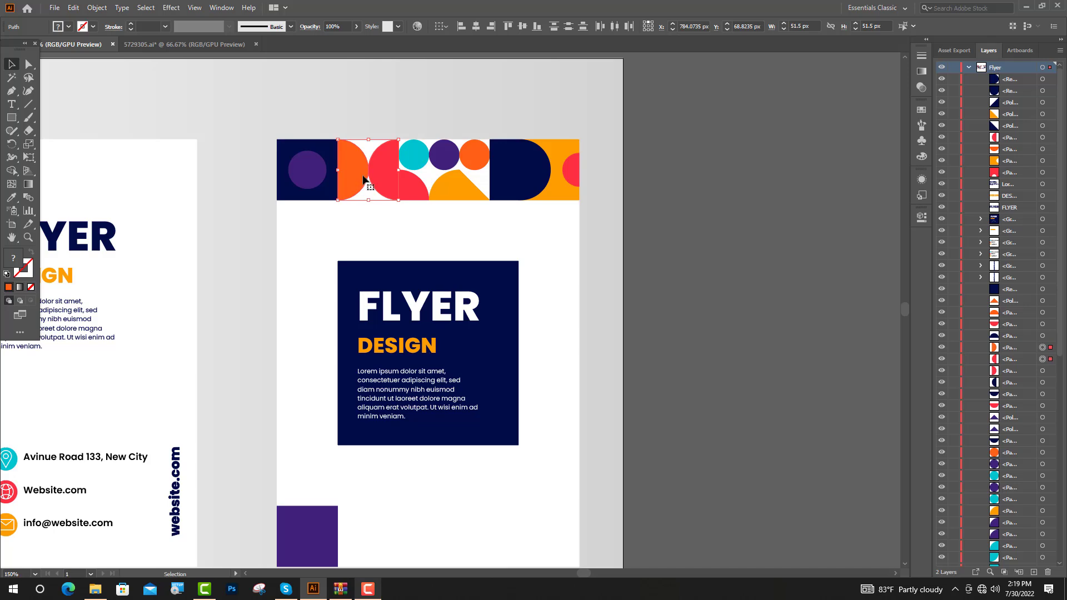
drag(363, 179, 306, 547)
Step: Recolour the purple square's orange half circle red and its red half circle navy by sampling shapes on the page
key(ctrl+=)
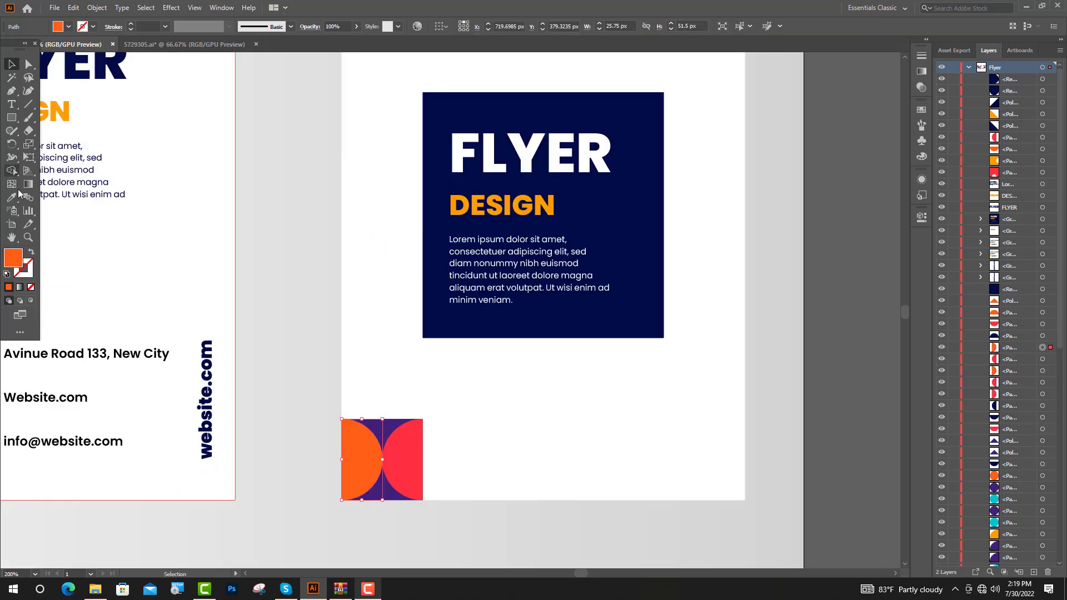
click(391, 439)
key(v)
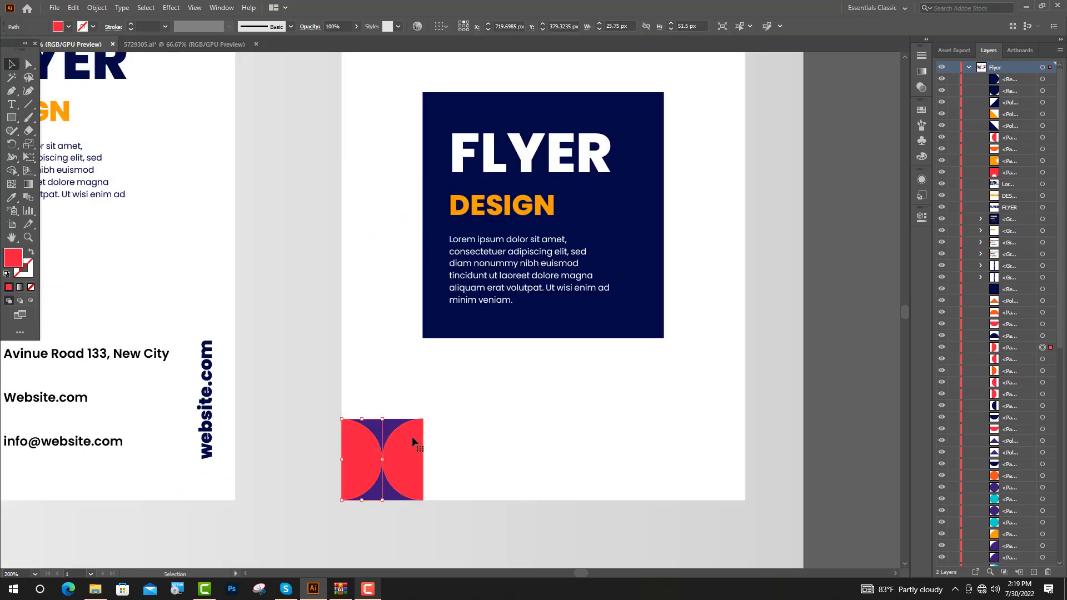
click(411, 441)
click(509, 310)
key(v)
key(ctrl+shift+a)
Step: Copy a purple triangle from the first page to the third page's bottom row, pointing right and touching the navy half circle
key(ctrl+minus)
key(ctrl+minus)
key(ctrl+minus)
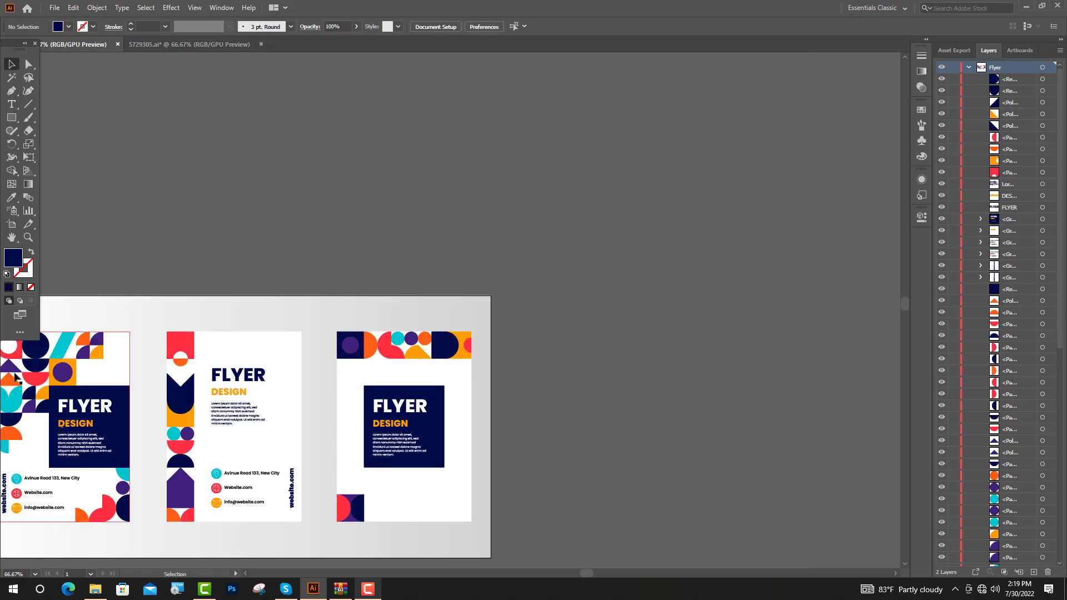
drag(125, 428, 426, 539)
scroll(389, 518, up, 4)
drag(389, 478, 349, 496)
key(ctrl+shift+a)
scroll(333, 450, down, 3)
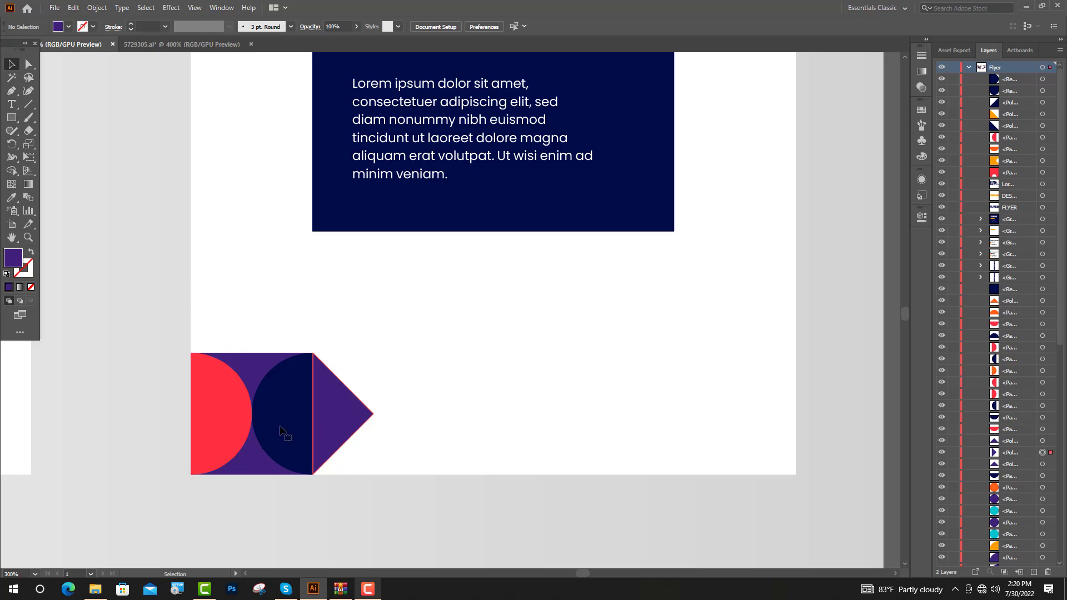
Step: Recolour the right-pointing triangle navy by sampling the adjacent half circle
click(333, 415)
key(i)
click(285, 395)
key(ctrl+plus)
key(v)
Step: Copy the red half circle onto the navy triangle's flat edge, scale it down to about 12 × 24 px and recolour it amber
drag(202, 382, 353, 385)
scroll(352, 385, up, 1)
drag(343, 235, 350, 299)
scroll(331, 364, up, 1)
drag(335, 370, 300, 365)
scroll(457, 352, down, 5)
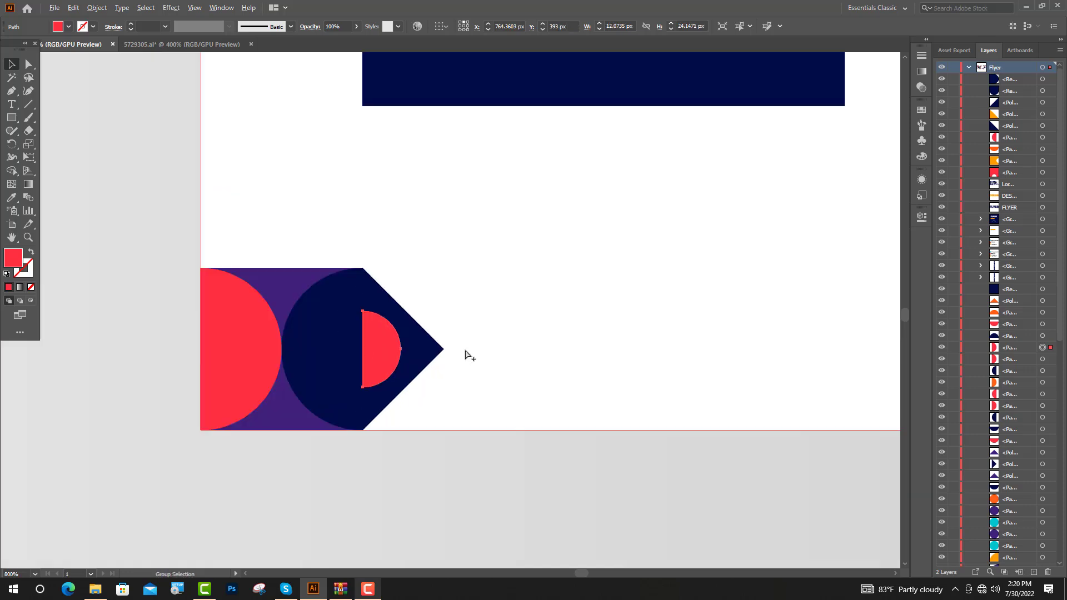
click(44, 143)
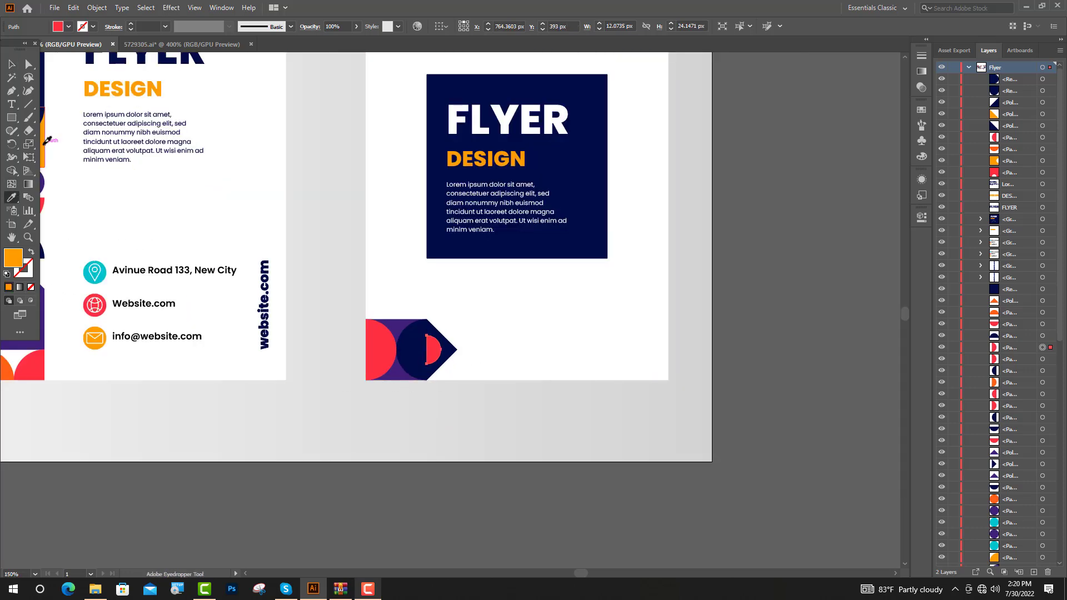
scroll(462, 394, up, 4)
Step: Make a vertically reflected copy of the navy triangle and place it tip to tip with the original
key(v)
right_click(389, 217)
mouse_move(484, 395)
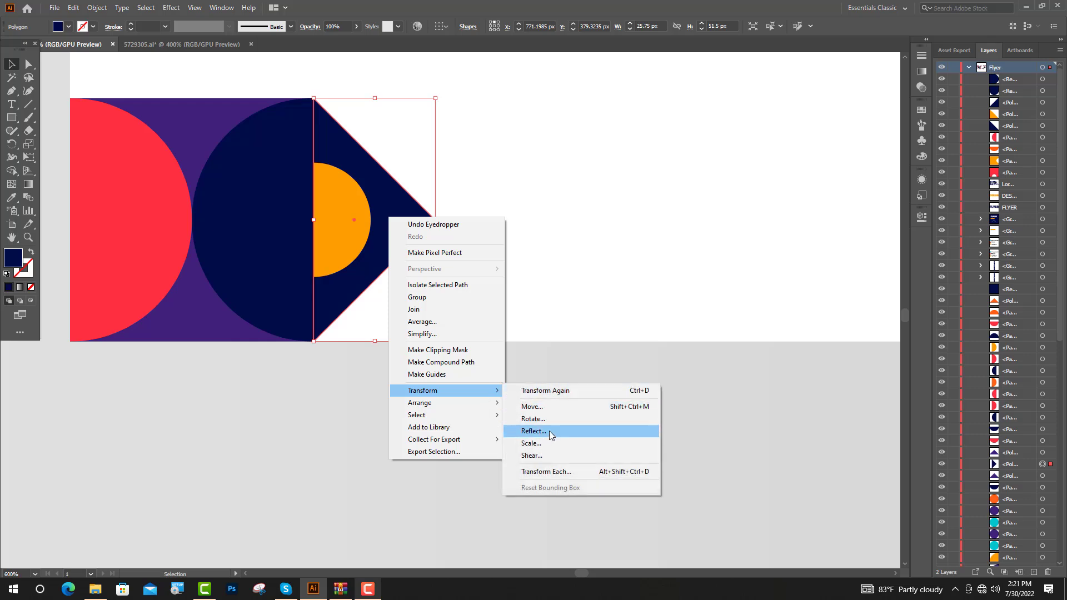
click(544, 431)
click(454, 360)
drag(423, 362, 542, 278)
drag(572, 321, 466, 428)
Step: Copy the navy half circle beside the reflected triangle, reflect it vertically and align it flush with the triangle's flat edge
scroll(469, 428, down, 1)
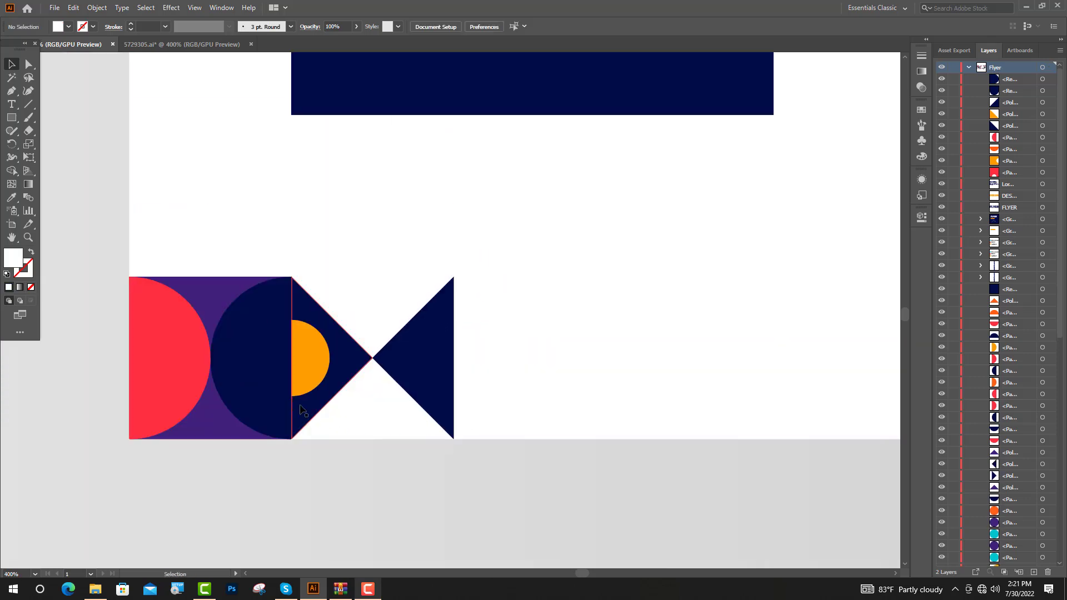
drag(270, 391, 514, 389)
right_click(526, 364)
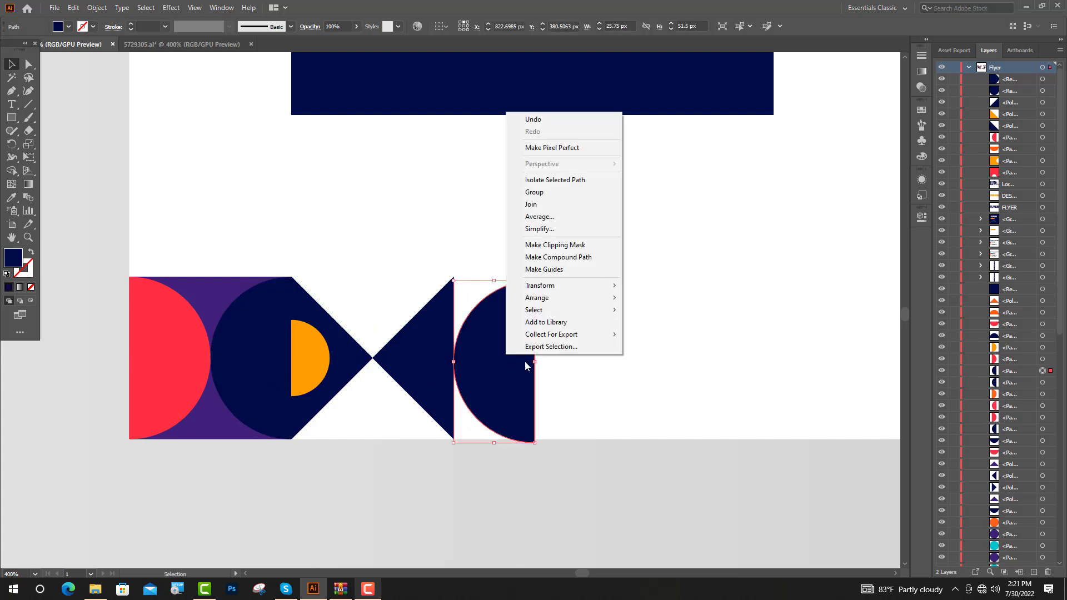
mouse_move(555, 285)
click(657, 331)
click(493, 358)
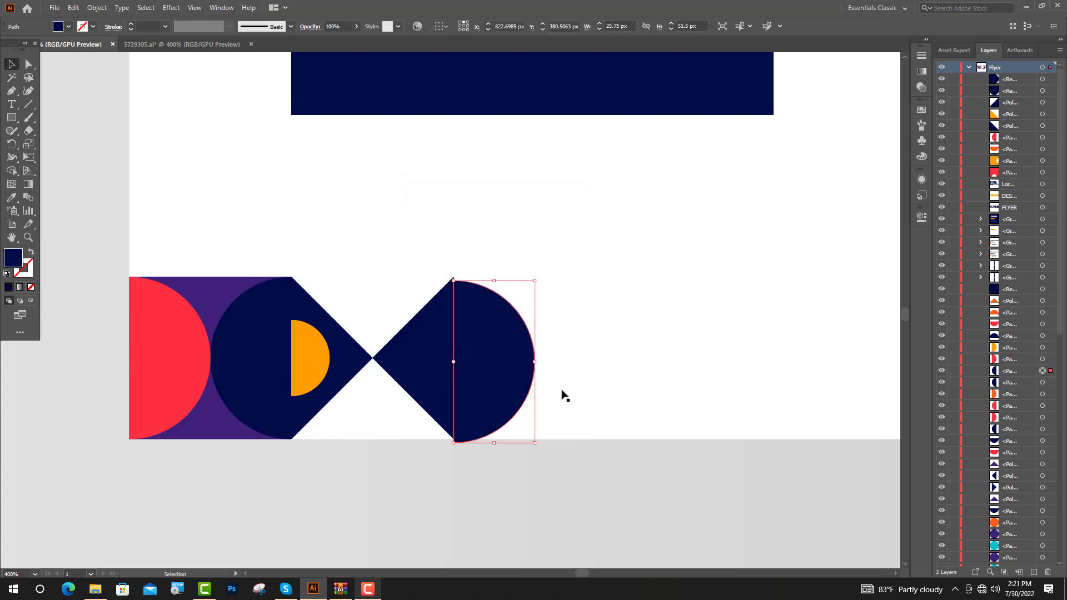
click(565, 395)
Step: Recolour the reflected triangle and its adjoining half circle purple by sampling the corner square
scroll(388, 431, up, 2)
drag(336, 495, 408, 423)
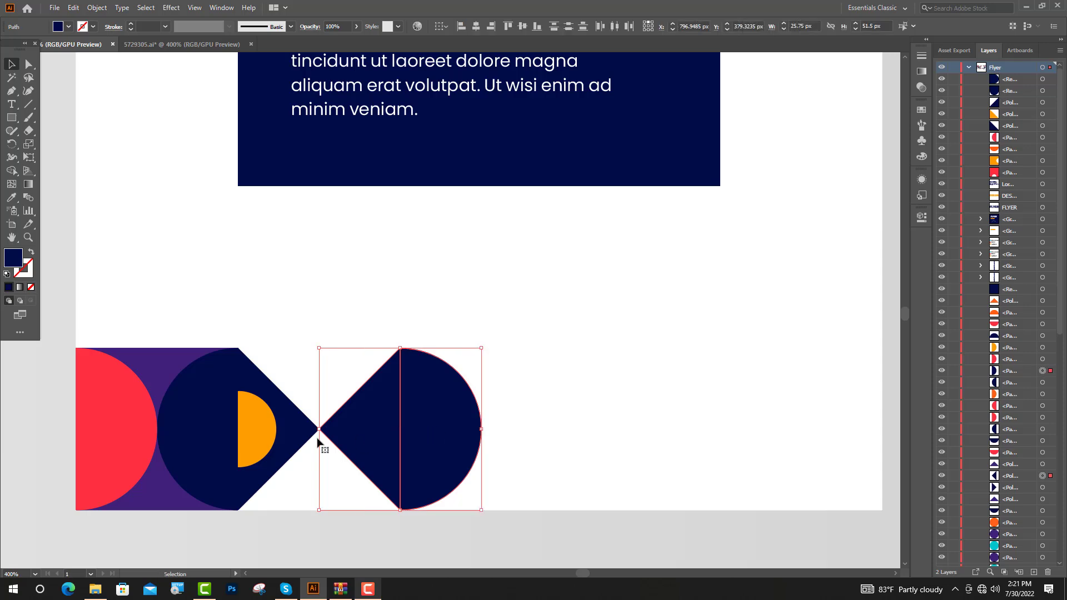
click(165, 392)
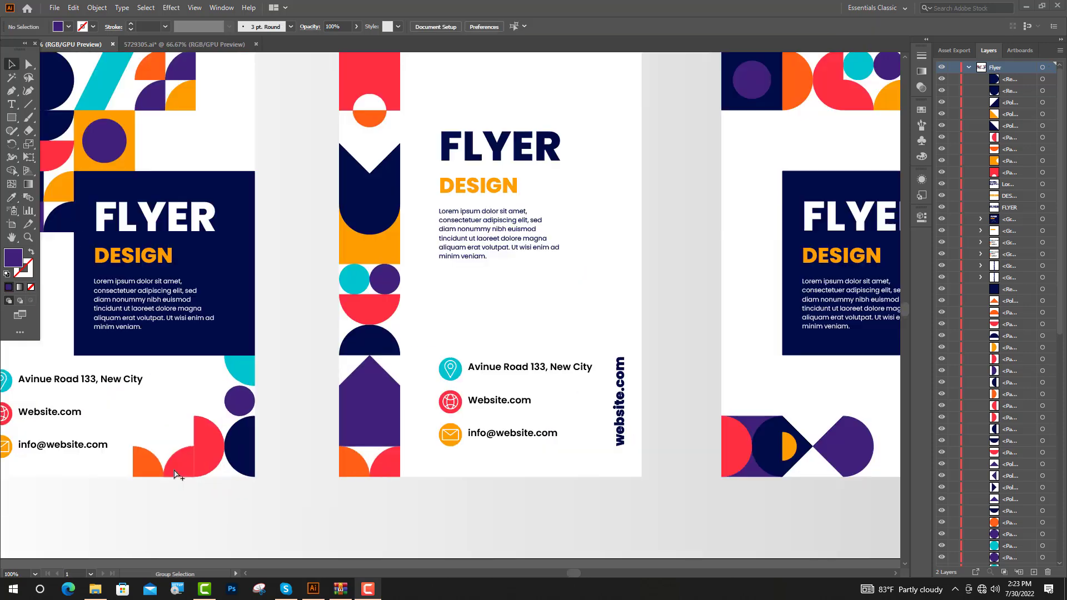
Step: Copy the first page's orange and red quarter circles to the right of the purple shape, rotated a quarter turn with red on top
shift+click(179, 470)
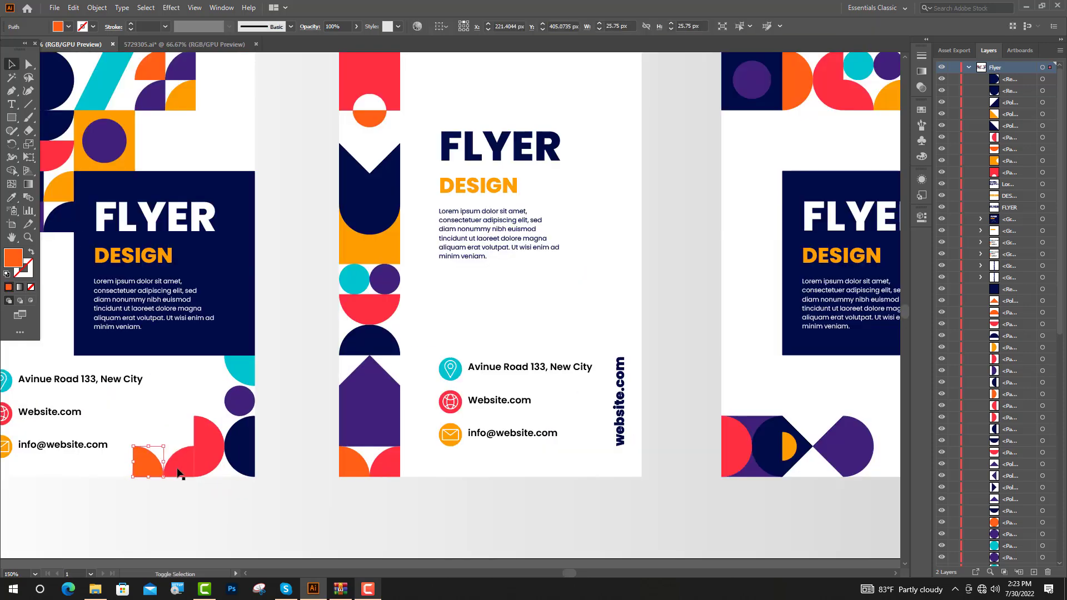
drag(179, 469, 923, 455)
scroll(894, 455, up, 2)
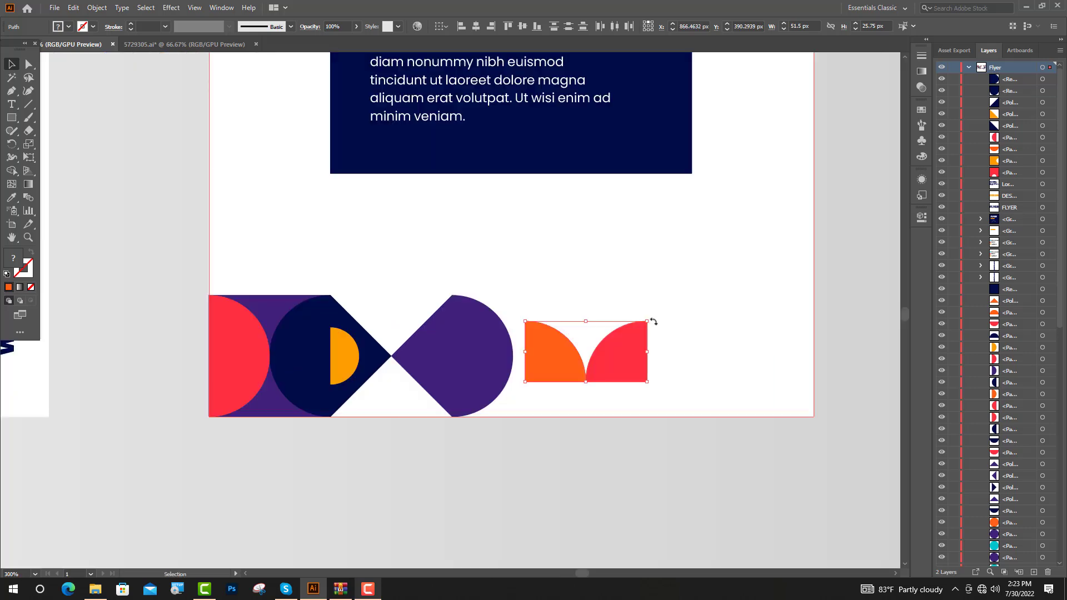
drag(652, 319, 531, 248)
drag(592, 386, 591, 390)
scroll(591, 390, up, 2)
drag(598, 405, 512, 400)
scroll(512, 400, down, 4)
click(579, 433)
Step: Copy the first page's red shape with the white circle beside the bottom row's quarter circles, rotated 180°
scroll(578, 446, down, 2)
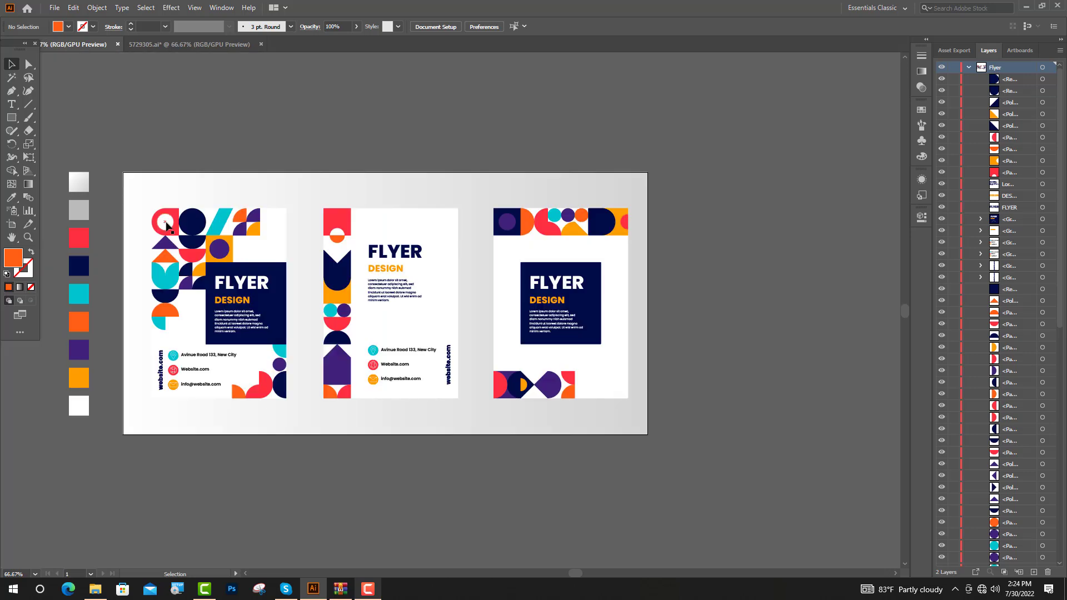
click(169, 227)
scroll(180, 236, up, 1)
click(176, 234)
scroll(180, 254, up, 1)
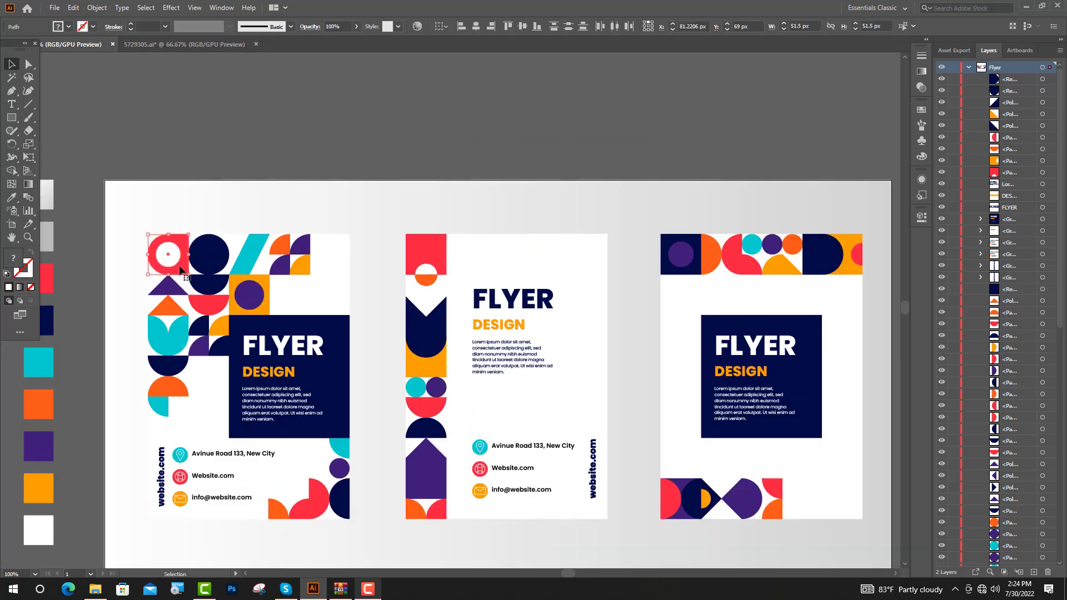
drag(180, 269, 820, 512)
scroll(820, 512, up, 3)
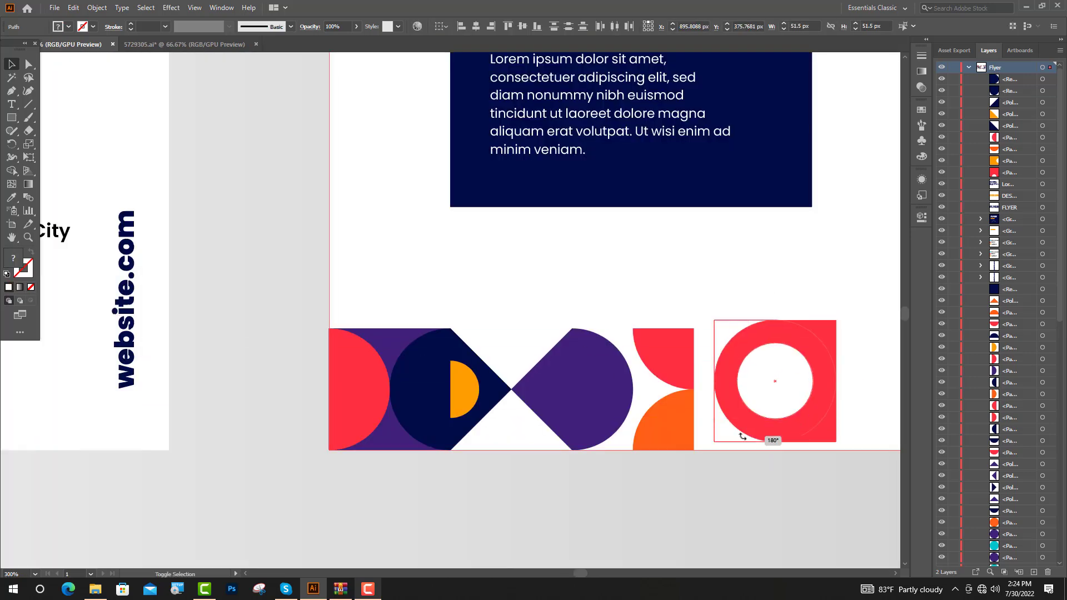
drag(787, 434, 772, 436)
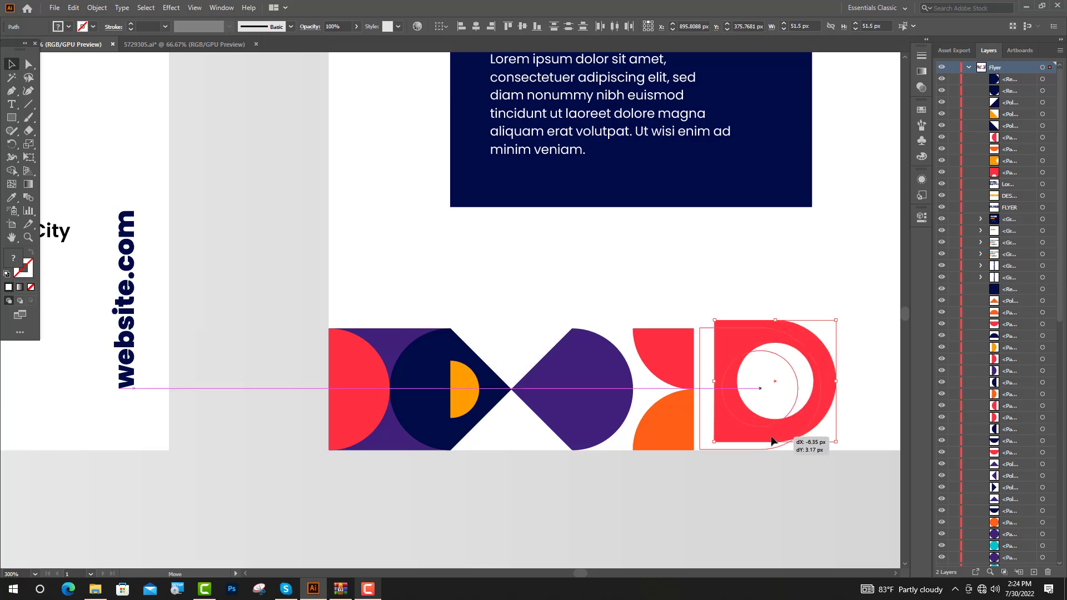
Step: Recolour the bottom row's two quarter circles and the adjoining red rounded shape navy
scroll(772, 436, up, 2)
click(683, 403)
shift+click(591, 310)
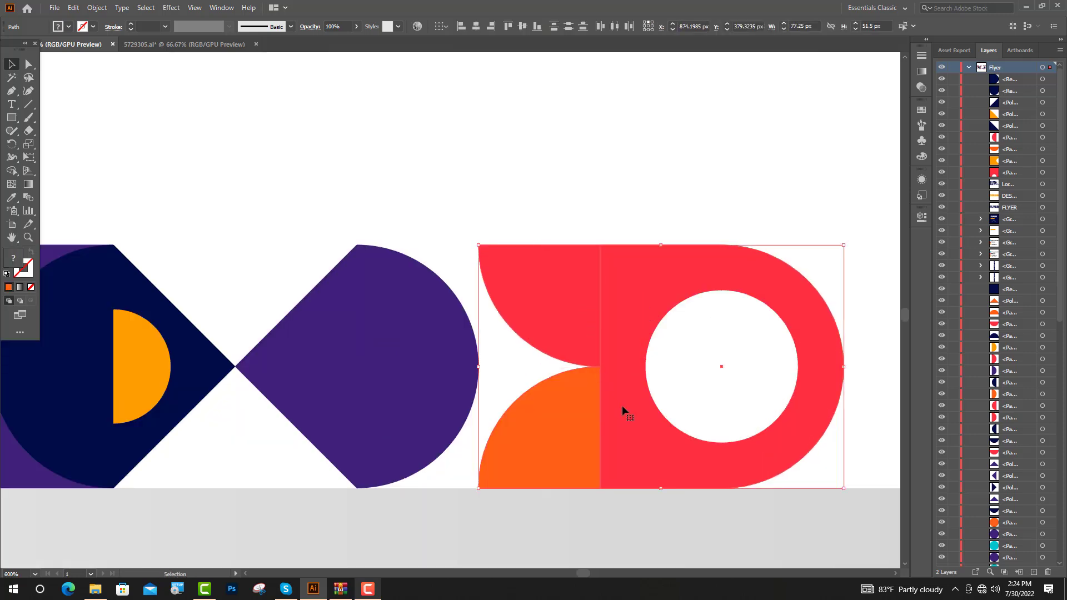
scroll(622, 405, down, 3)
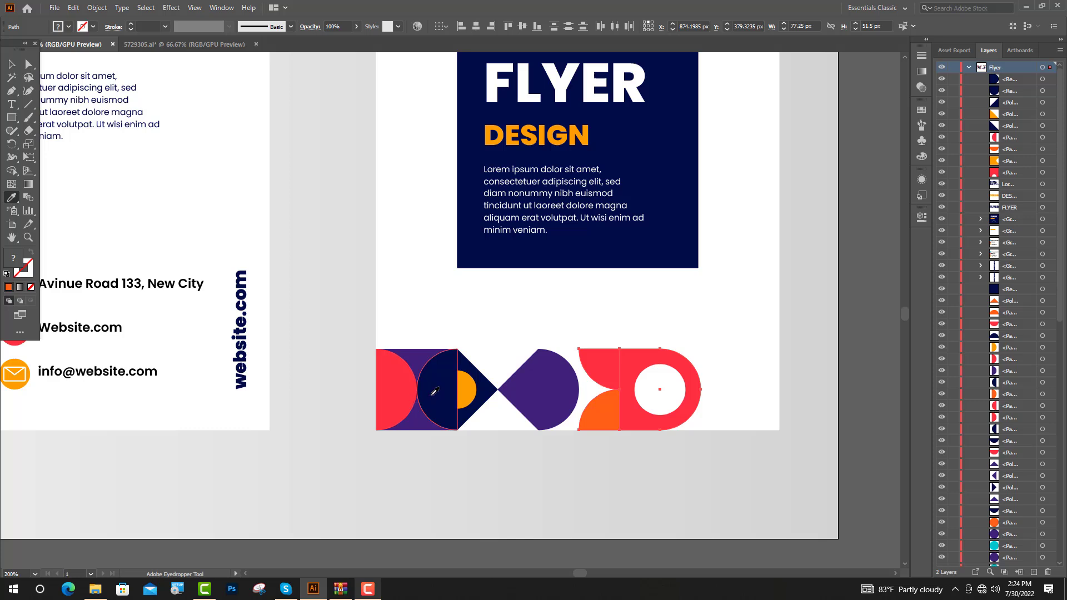
click(435, 391)
key(v)
Step: Recolour the white circle inside the bottom row's rounded navy shape teal by sampling the second page's circle
click(660, 389)
scroll(805, 431, down, 1)
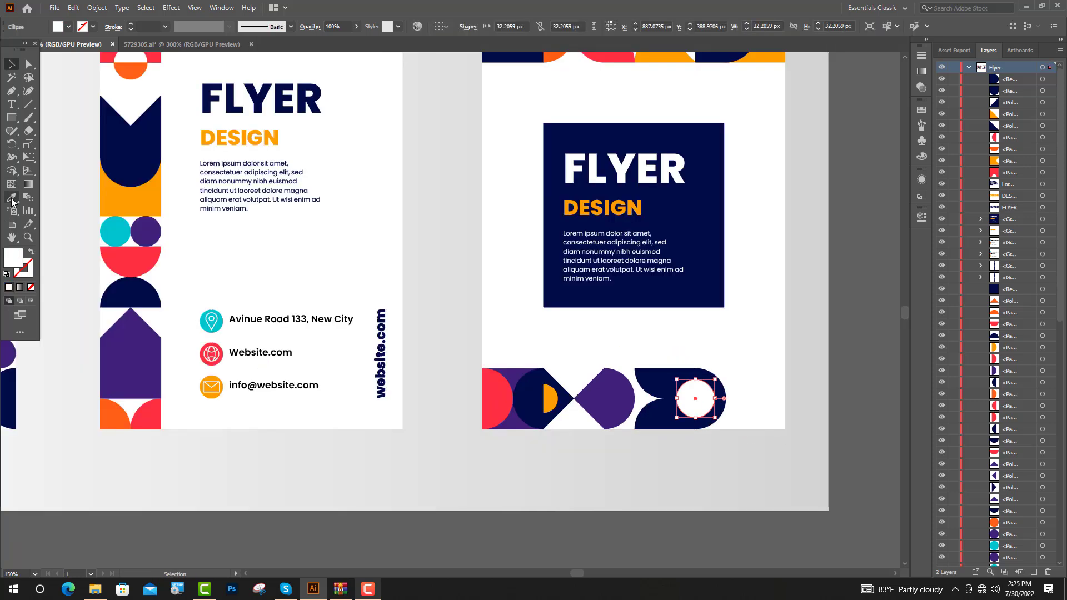
click(11, 198)
click(111, 200)
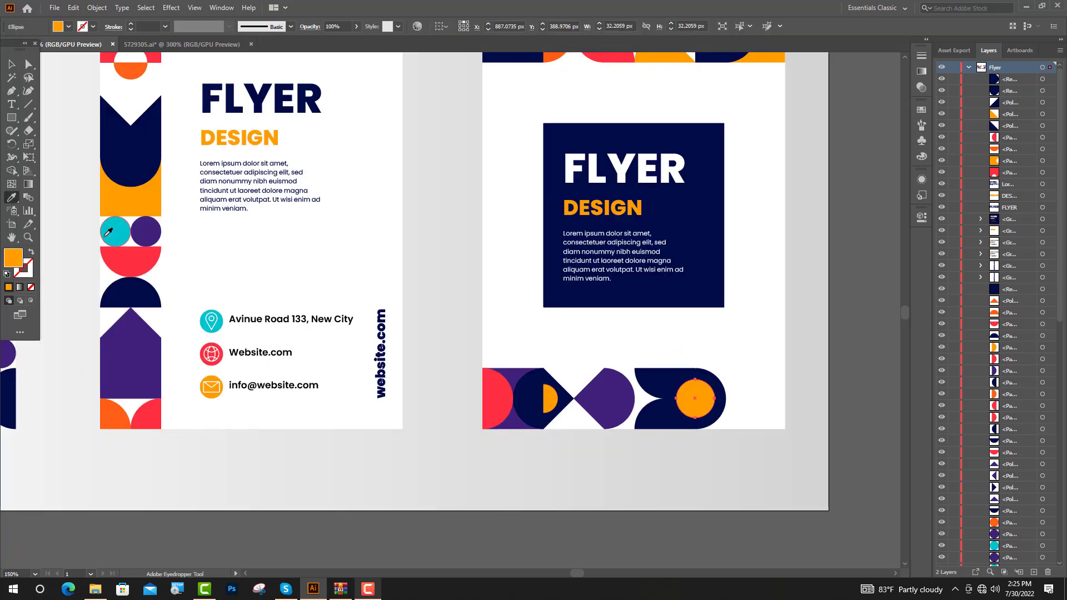
click(109, 233)
scroll(445, 278, up, 3)
key(v)
Step: Copy the header's navy square with the purple circle to the right end of the third page's bottom row
click(536, 166)
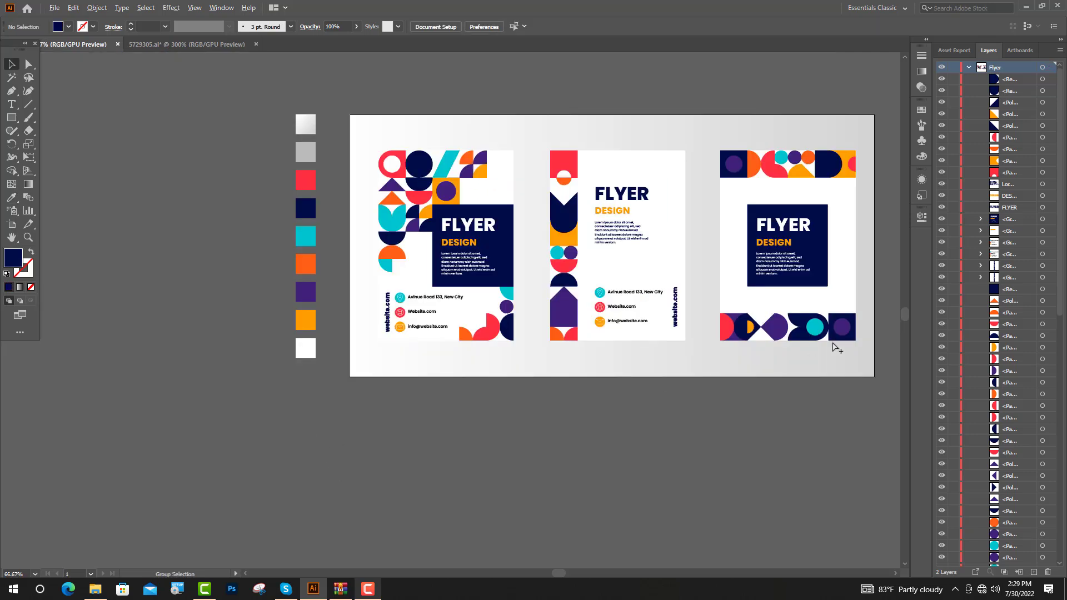
key(ctrl+1)
scroll(825, 365, up, 3)
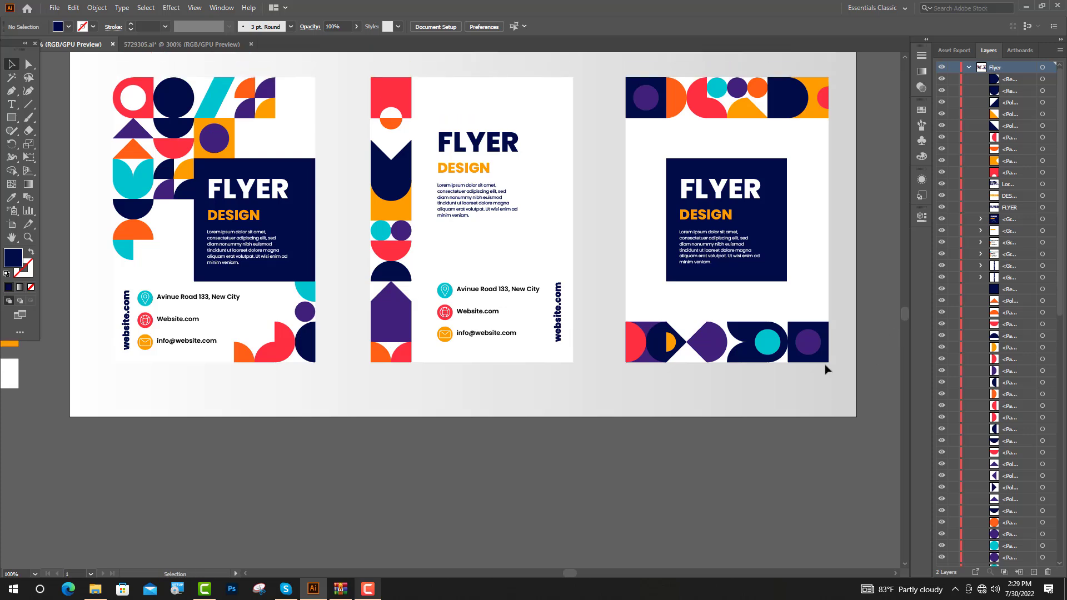